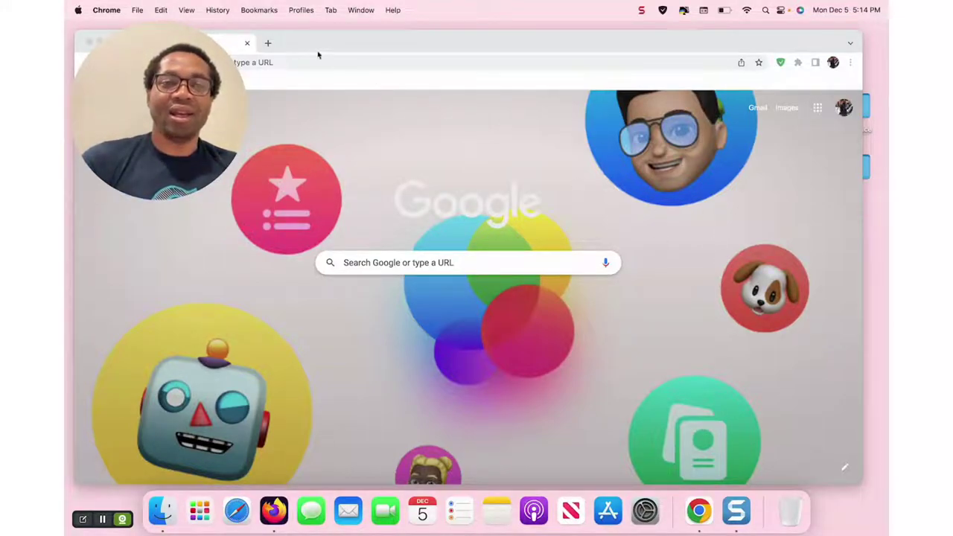
- Open new tabs, then close the extras so only one tab remains
left_click(272, 44)
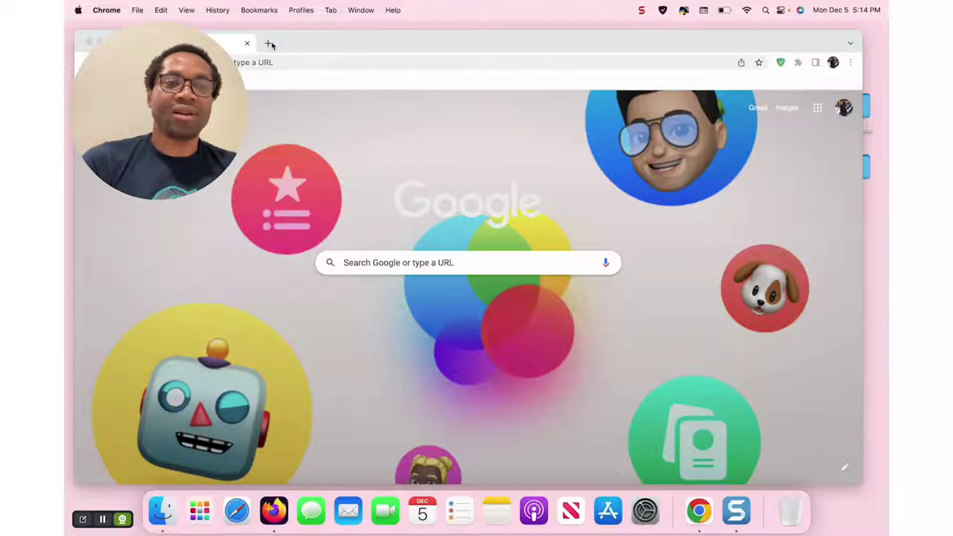
left_click(398, 43)
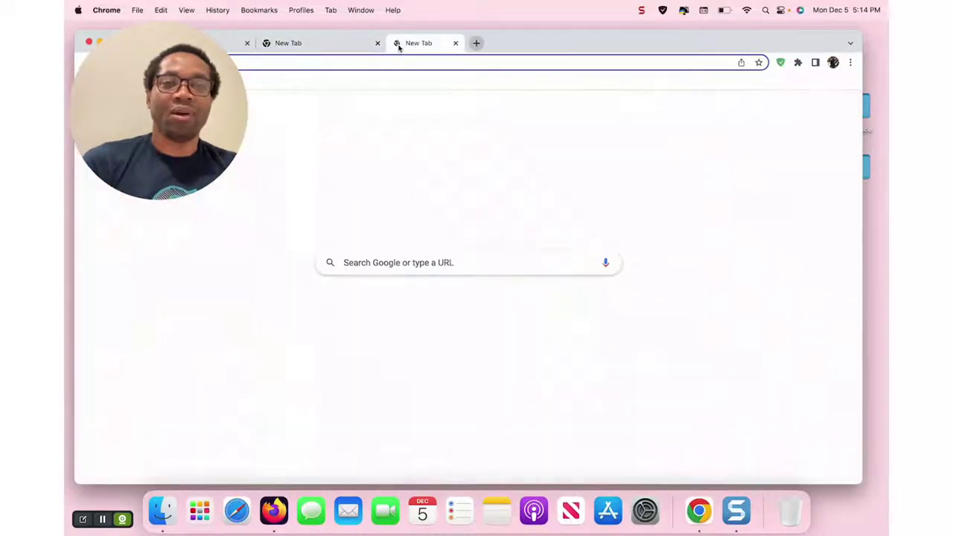
left_click(378, 44)
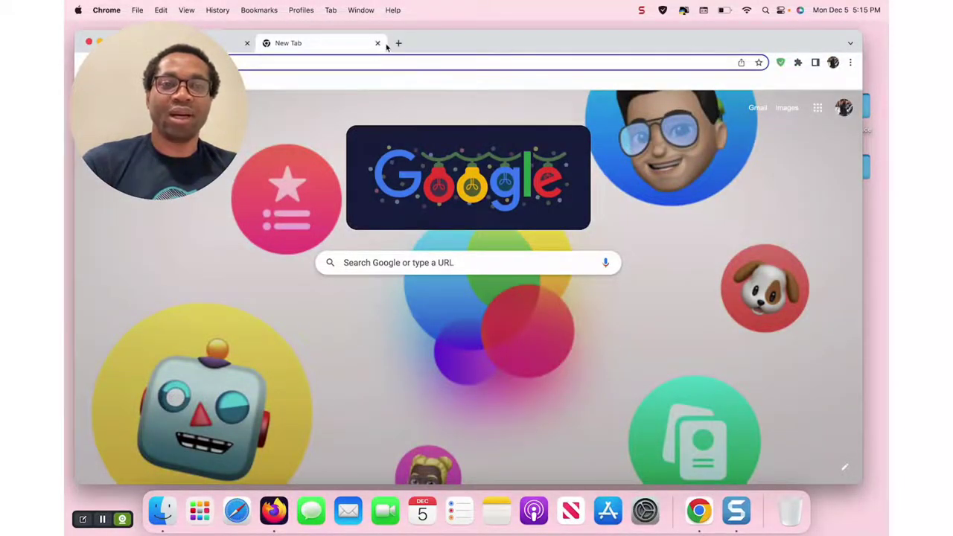
left_click(377, 43)
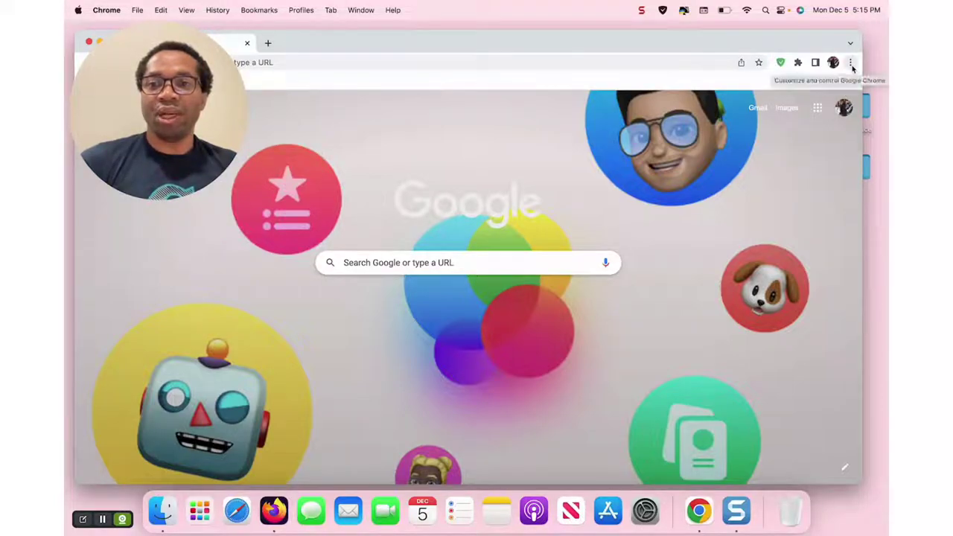
- Check in Settings that Chrome is up to date at version 108.0.5359.94
left_click(853, 67)
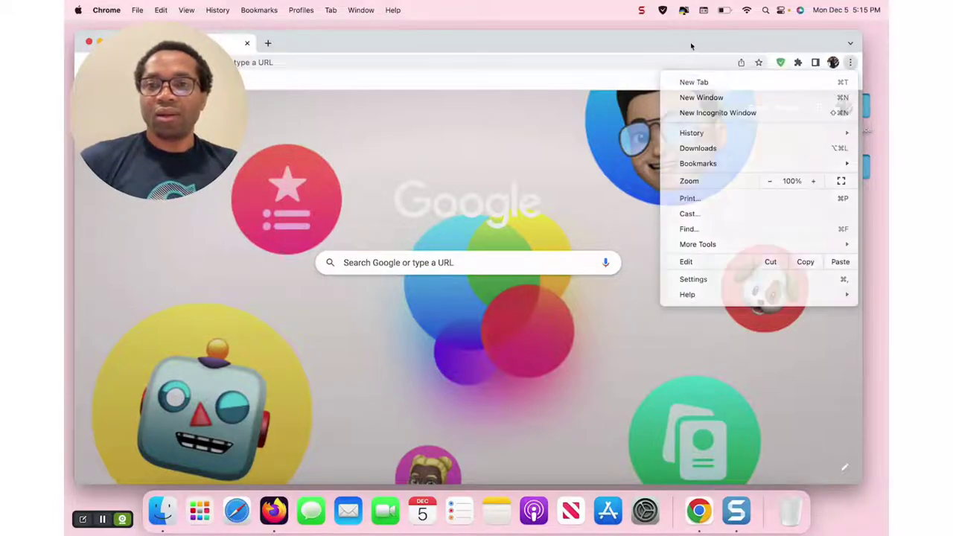
left_click(852, 67)
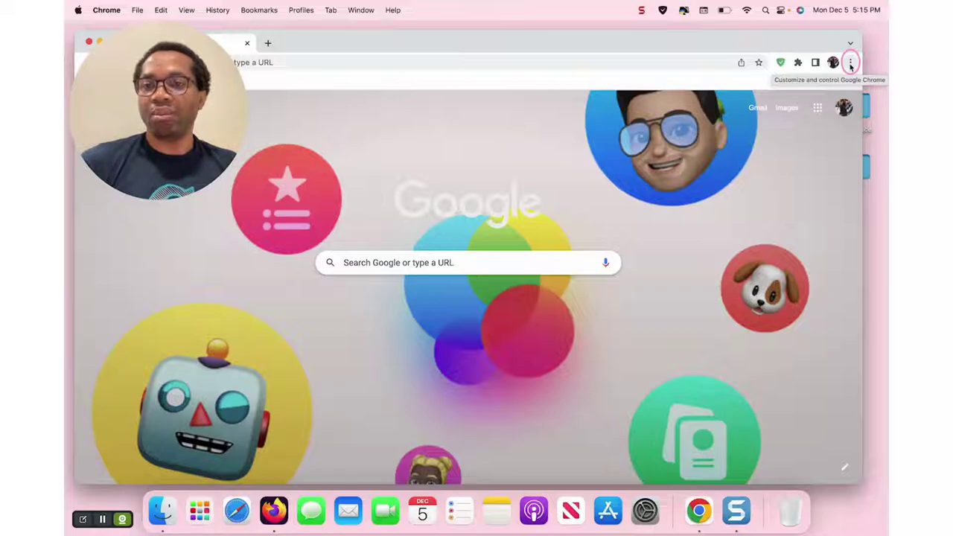
left_click(851, 65)
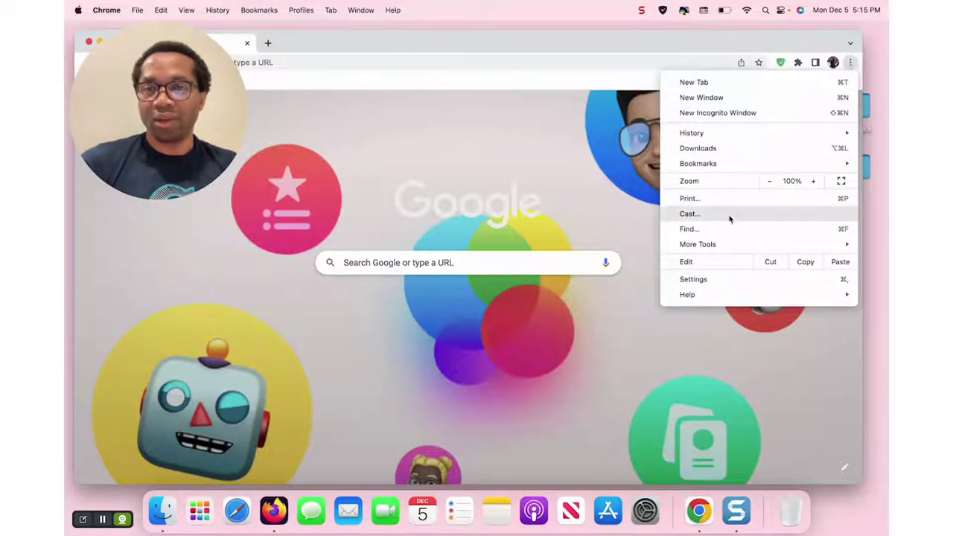
left_click(699, 280)
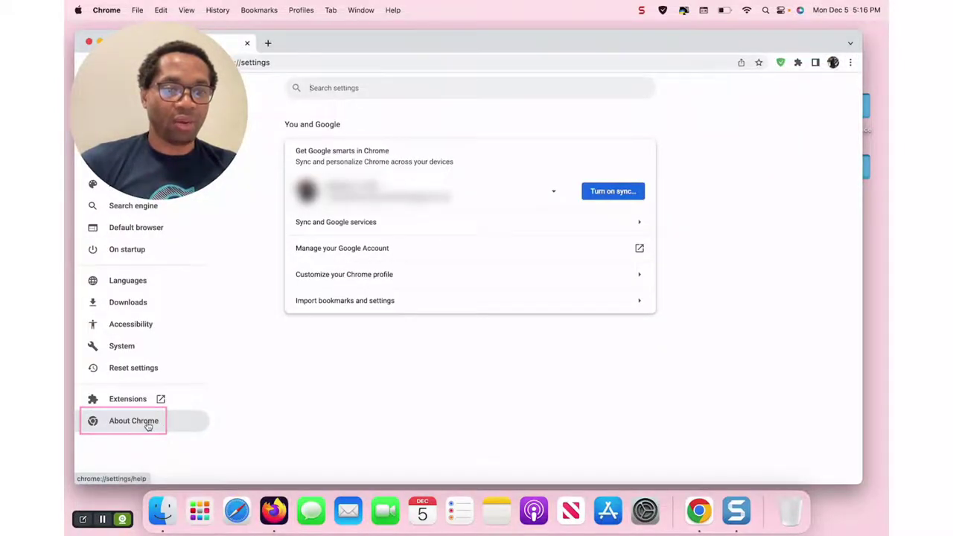
left_click(148, 423)
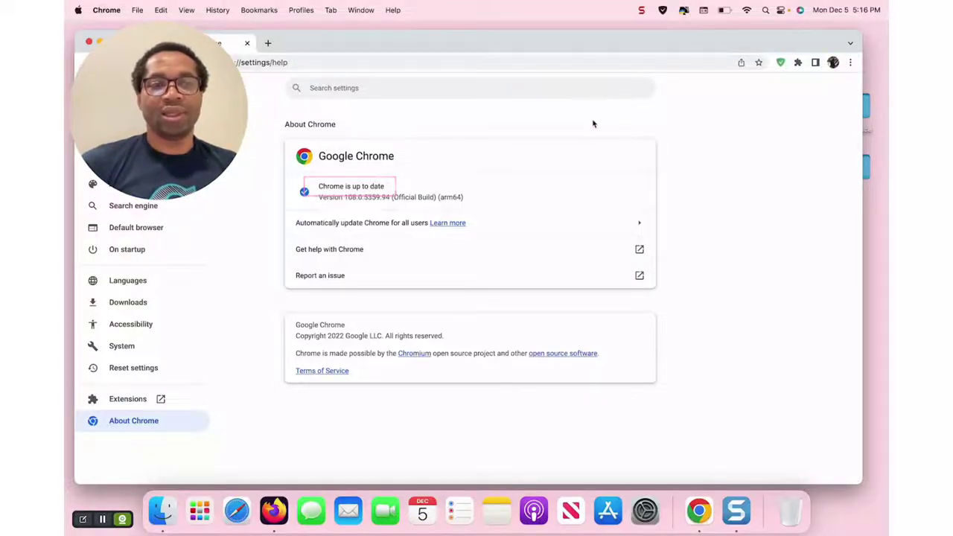
- Open a second tab showing Google's New Tab page with its search box and shortcuts
left_click(269, 44)
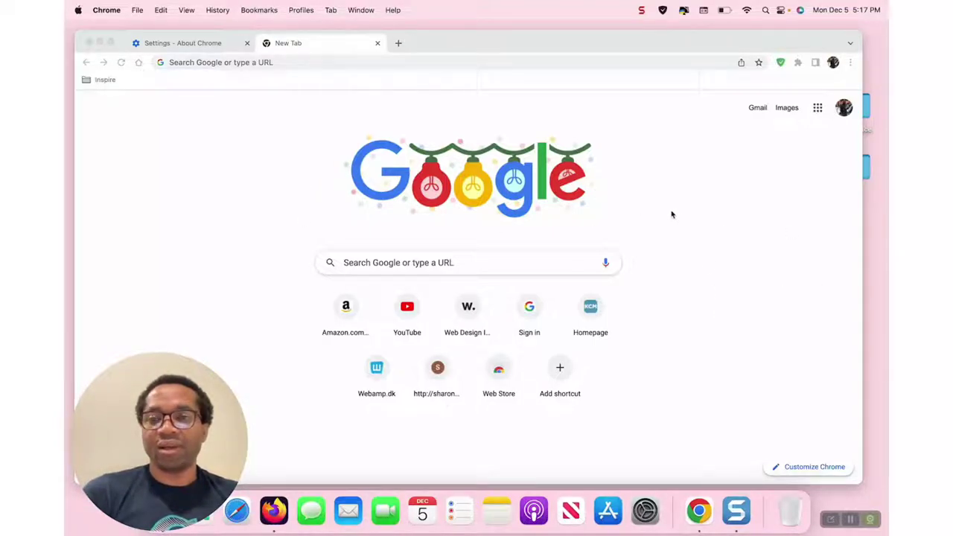
left_click_drag(808, 456, 834, 458)
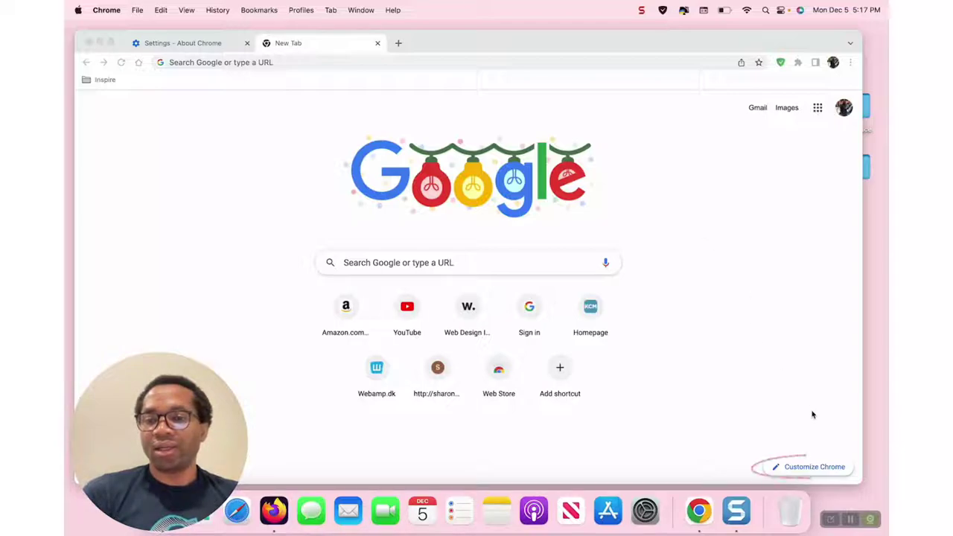
- Apply the Green and white swatch from Customize Chrome's Color and theme options
left_click(828, 470)
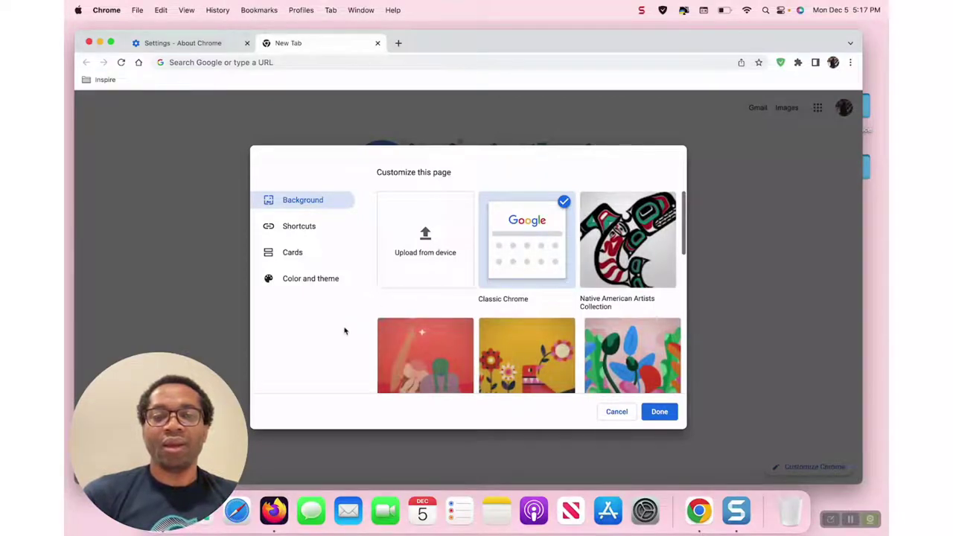
left_click(332, 283)
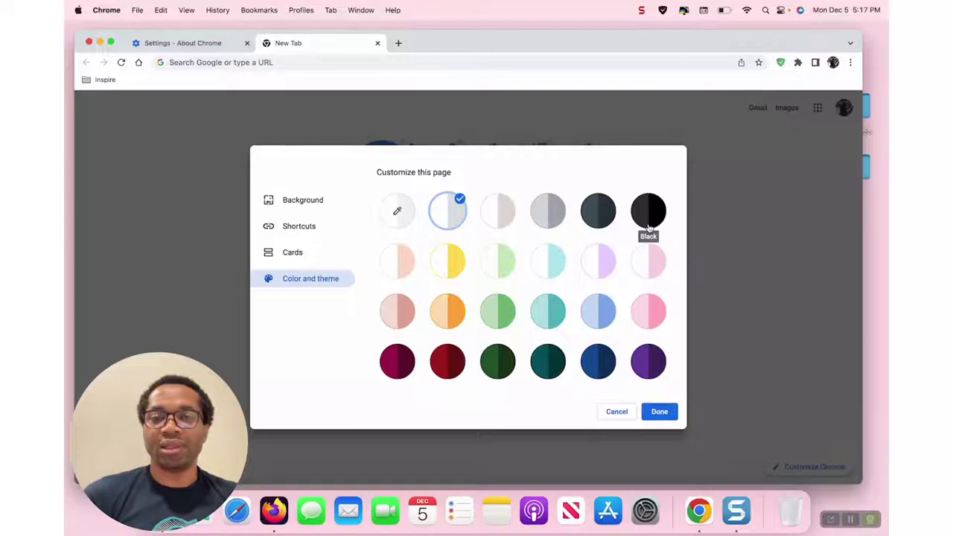
left_click(503, 265)
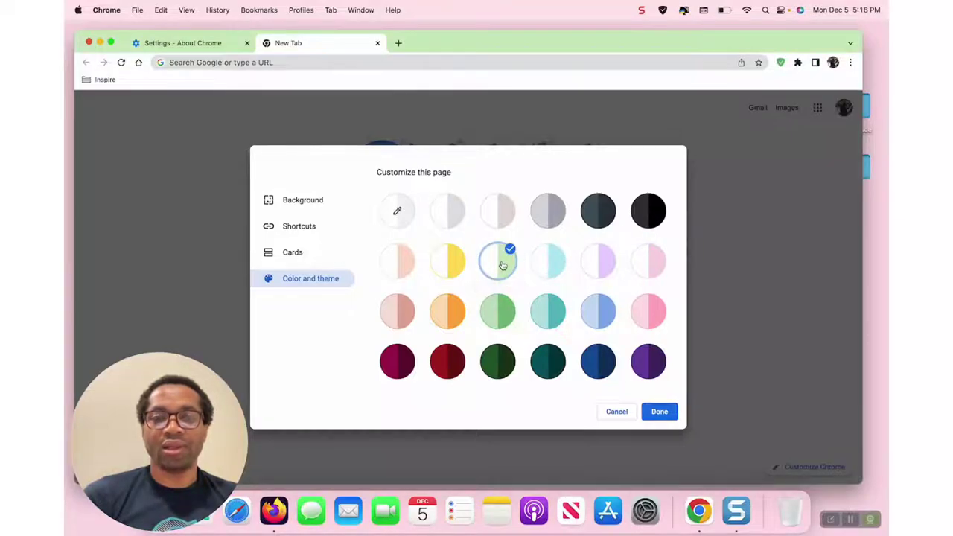
left_click(658, 411)
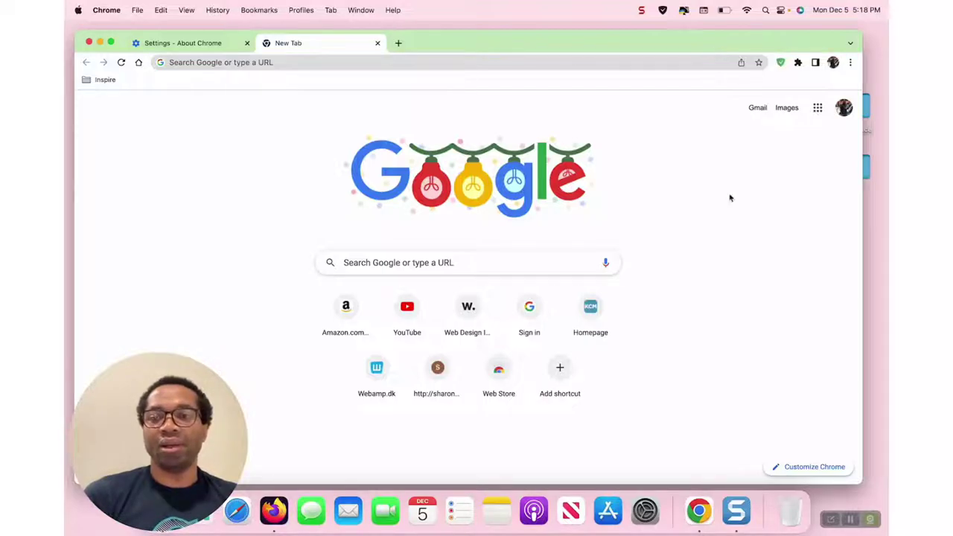
- Apply the Black colour theme from Customize Chrome
left_click(802, 467)
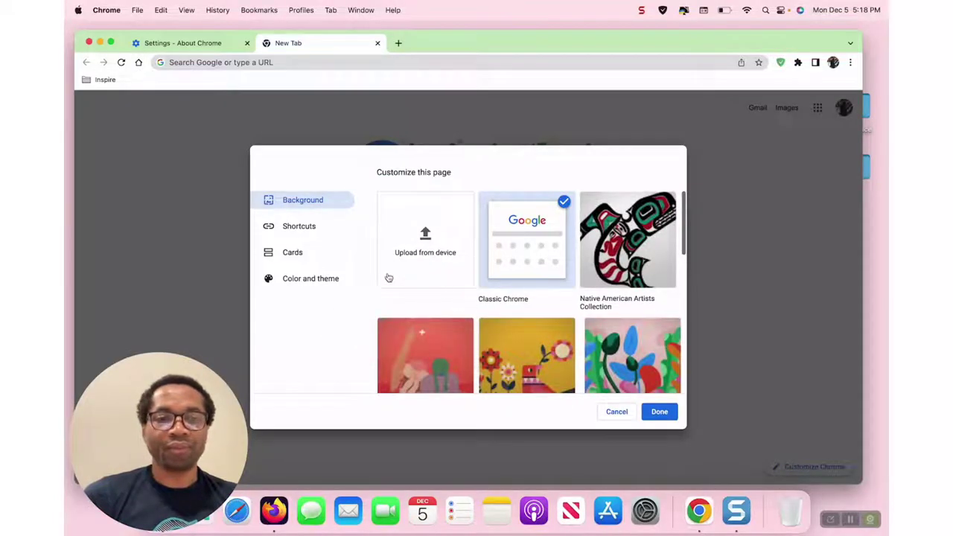
left_click(336, 281)
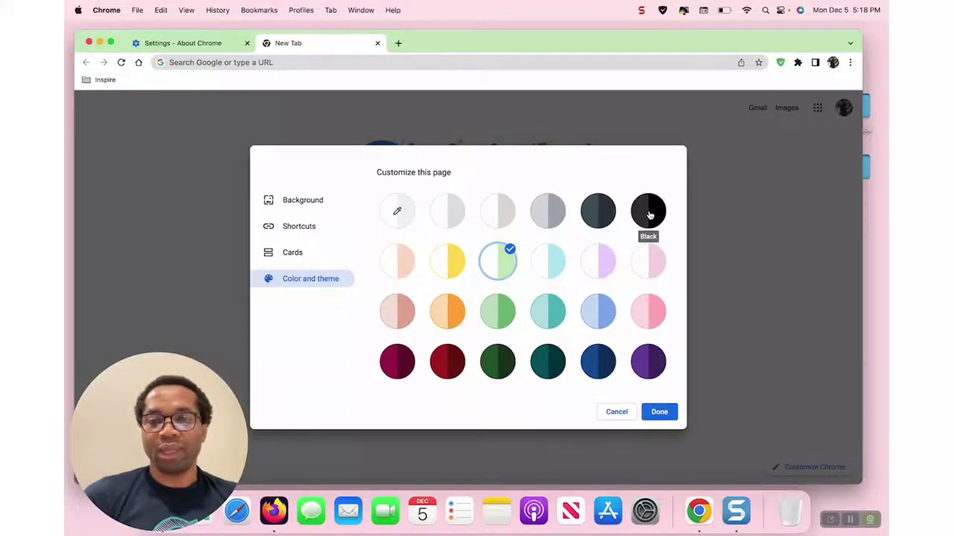
left_click(649, 215)
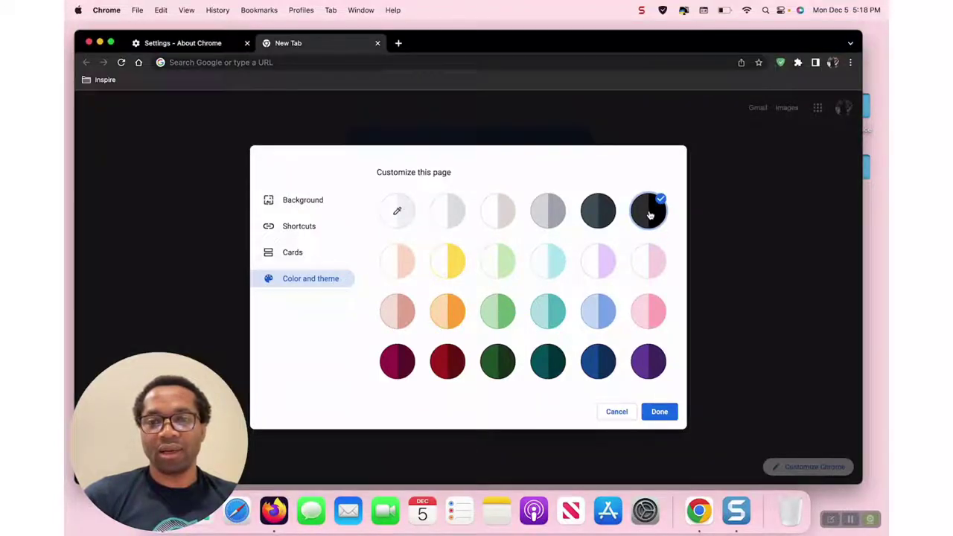
left_click(660, 414)
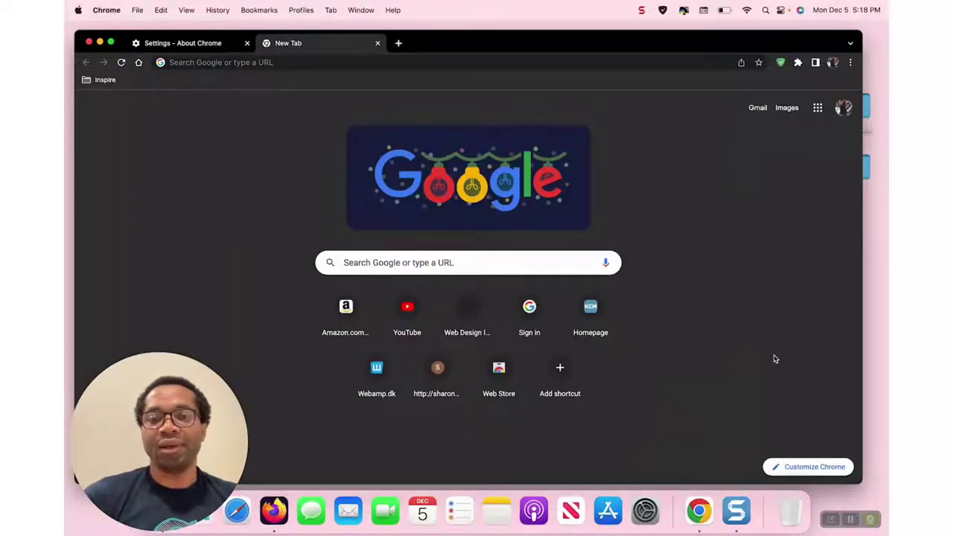
- Switch the browser to the Dark purple colour theme
left_click(804, 466)
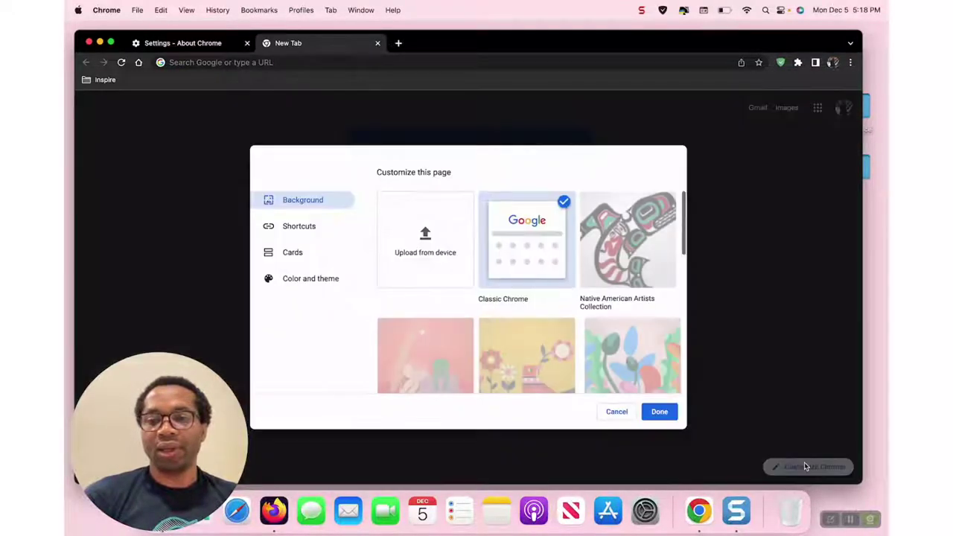
left_click(318, 278)
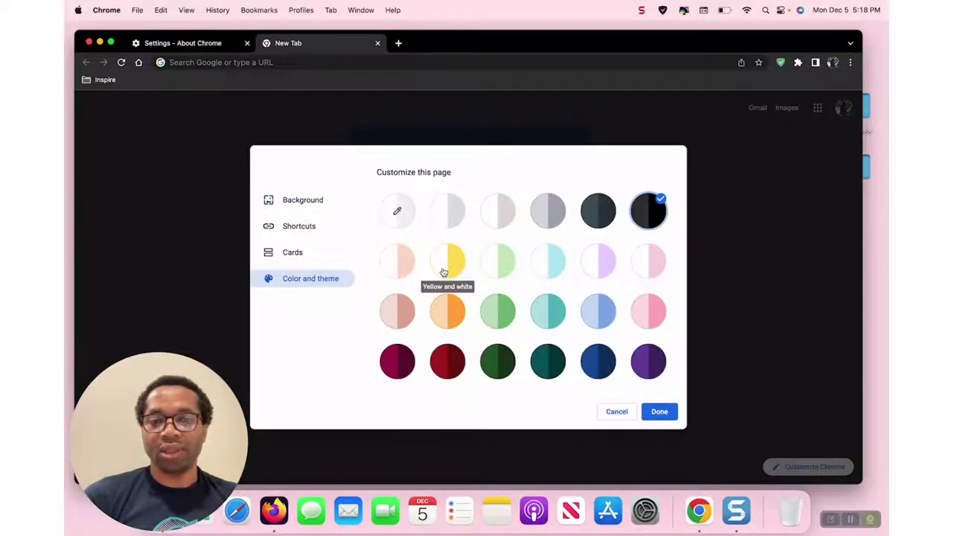
left_click(644, 361)
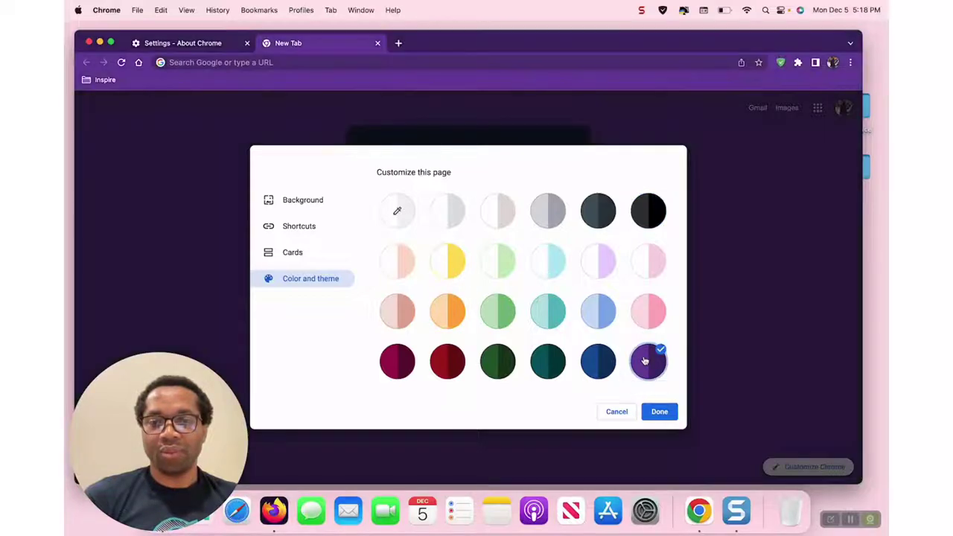
left_click(661, 411)
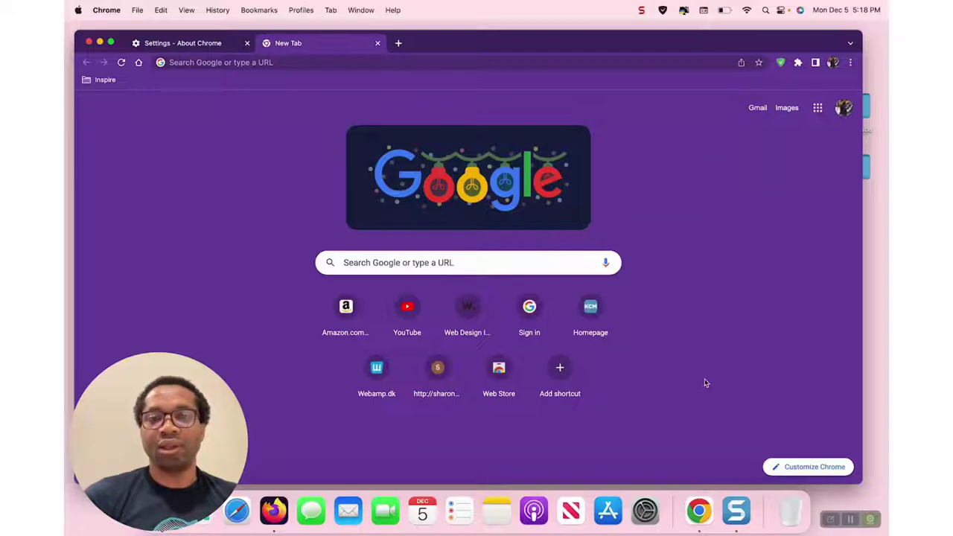
- Replace it with the dark pink colour theme
left_click(808, 467)
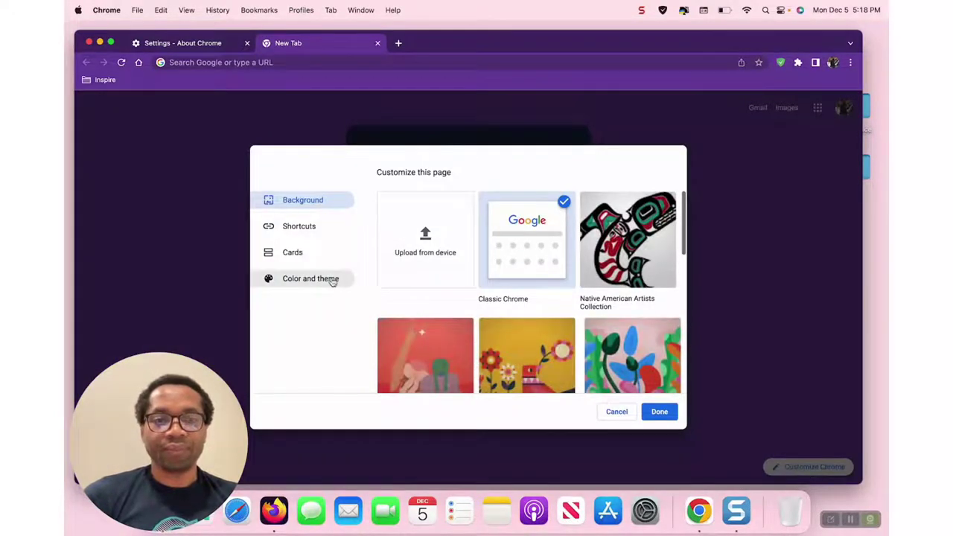
left_click(329, 279)
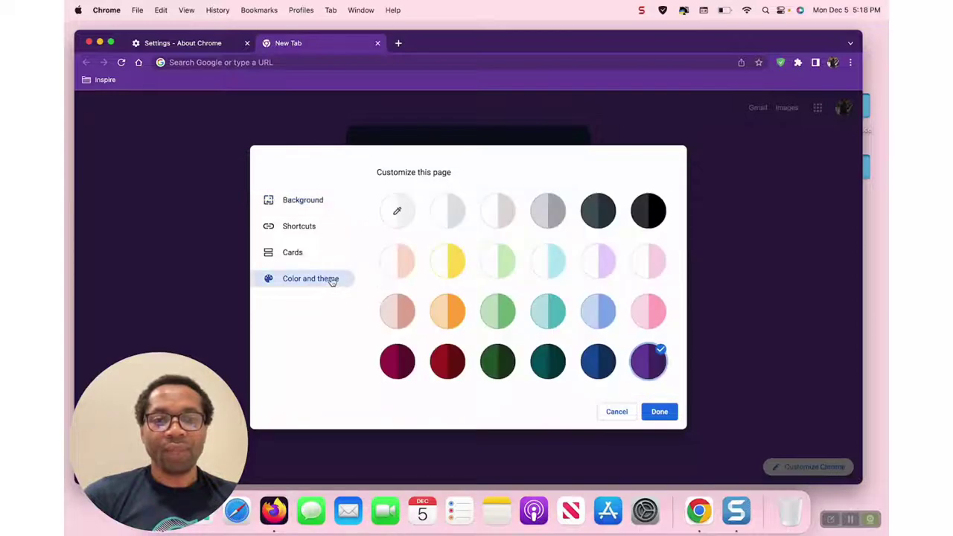
left_click(397, 361)
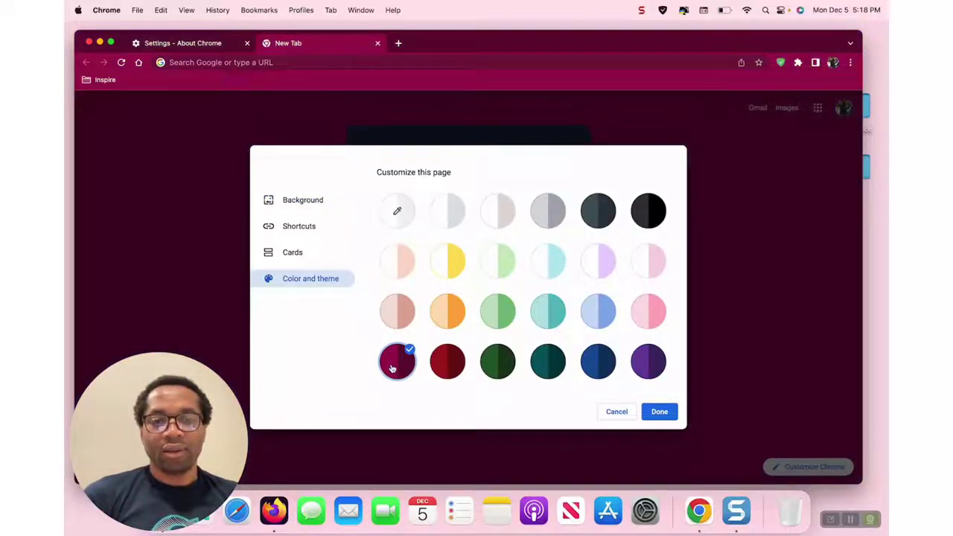
left_click(661, 414)
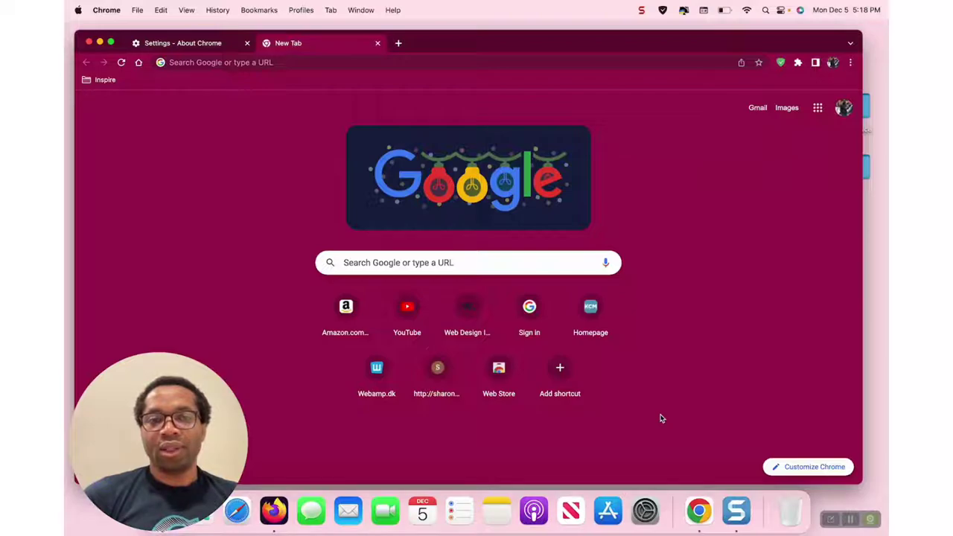
- Set a custom theme colour by entering hex code FFD700 in the colour picker
left_click(789, 466)
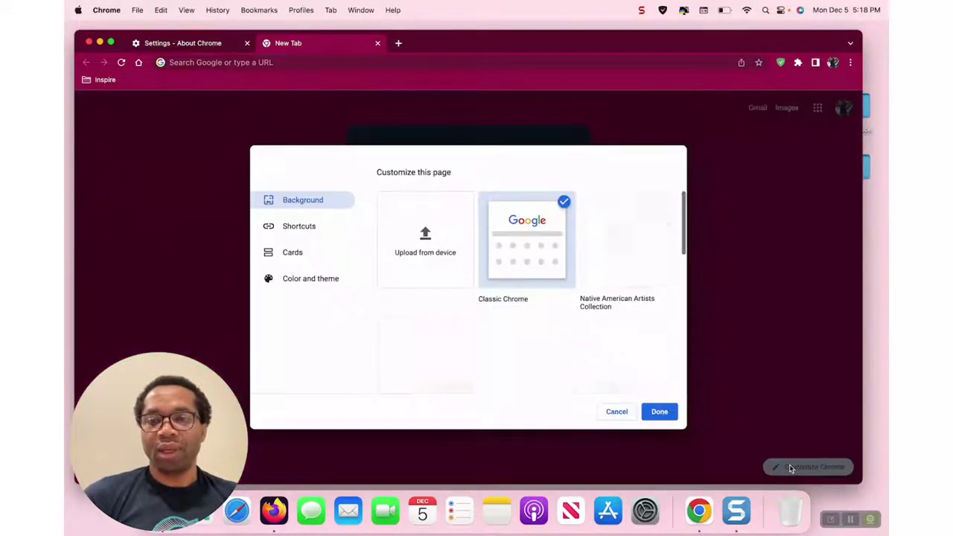
left_click(336, 283)
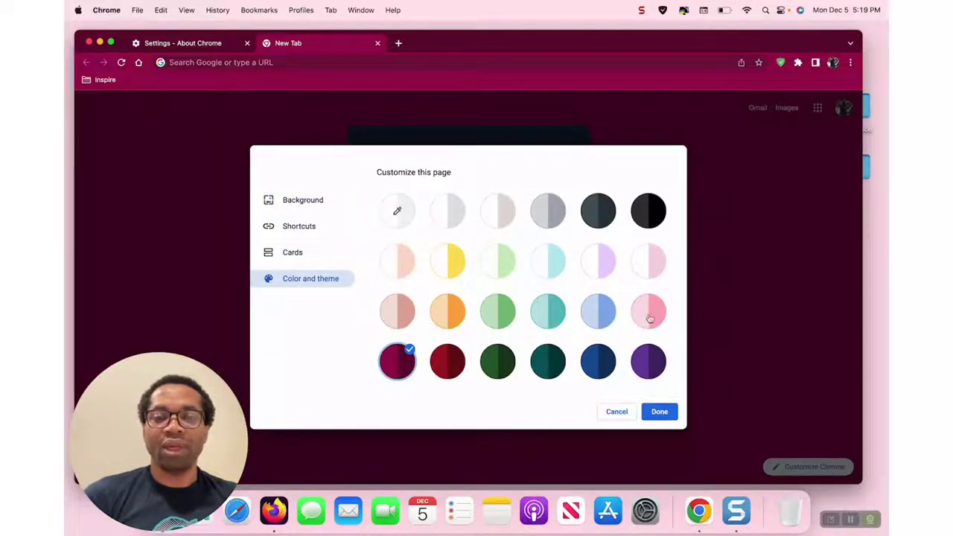
left_click(398, 213)
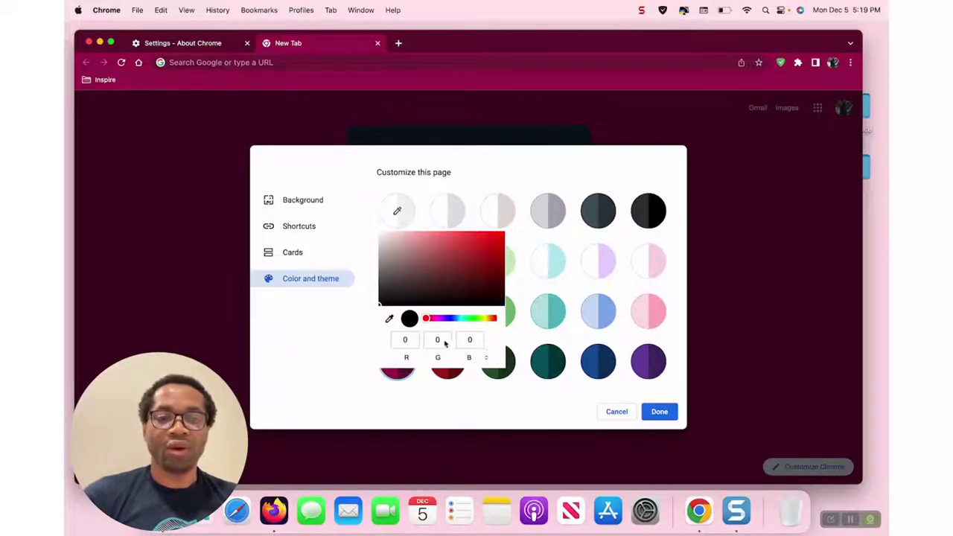
left_click(487, 359)
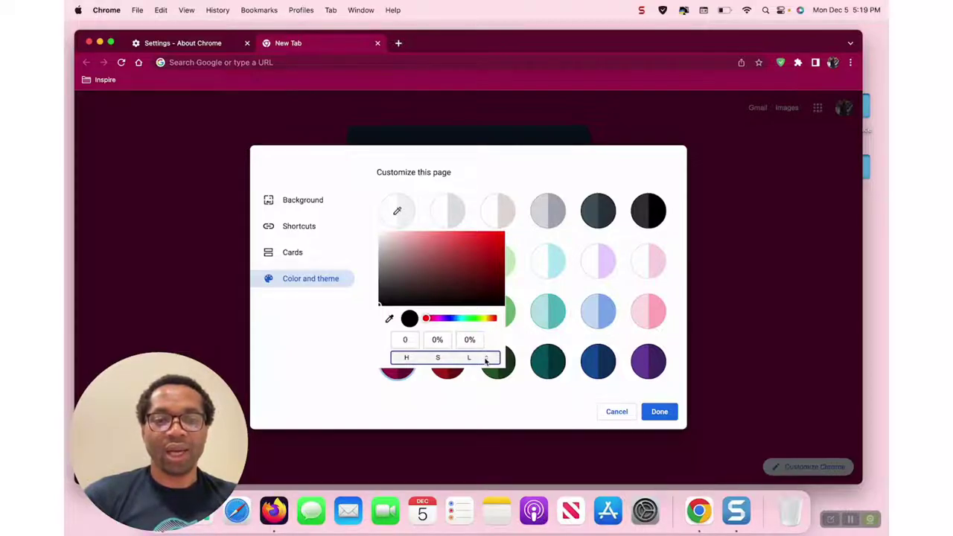
left_click(485, 361)
double_click(455, 342)
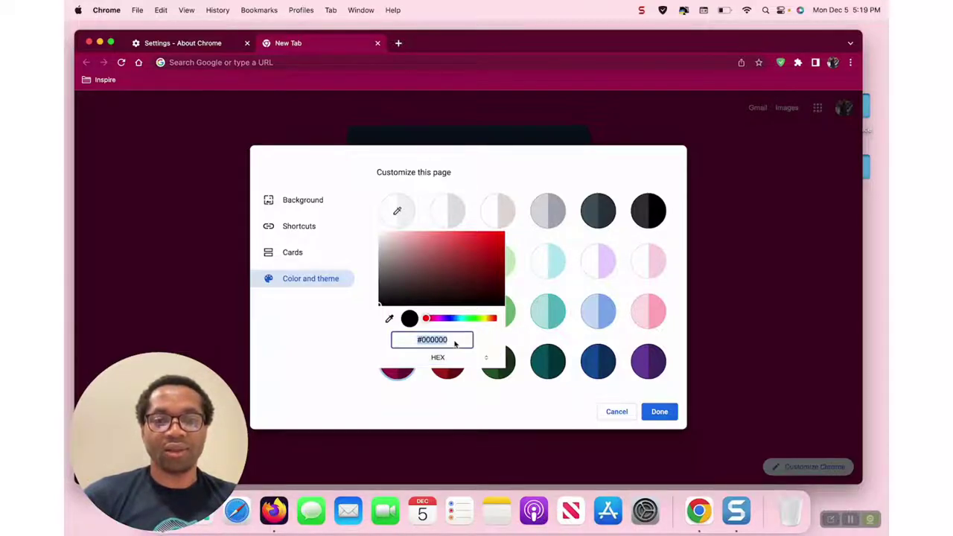
left_click(455, 342)
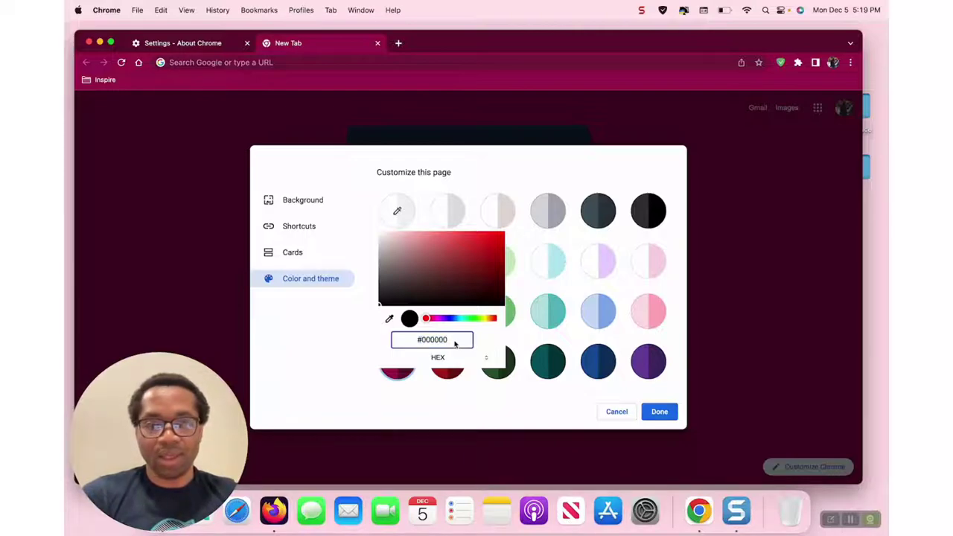
key("BackSpace")
key("BackSpace")
key("BackSpace")
key("BackSpace")
key("BackSpace")
key("BackSpace")
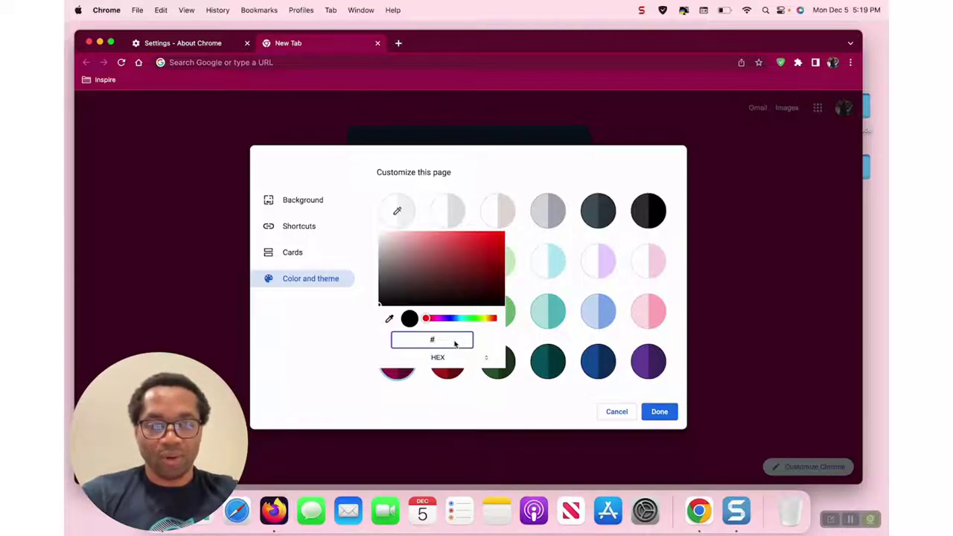
type("FF")
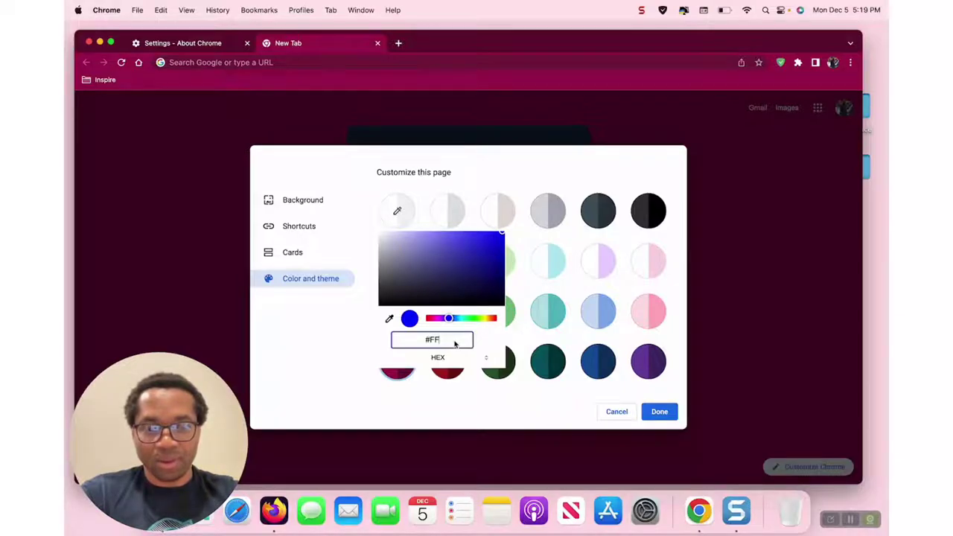
type("D")
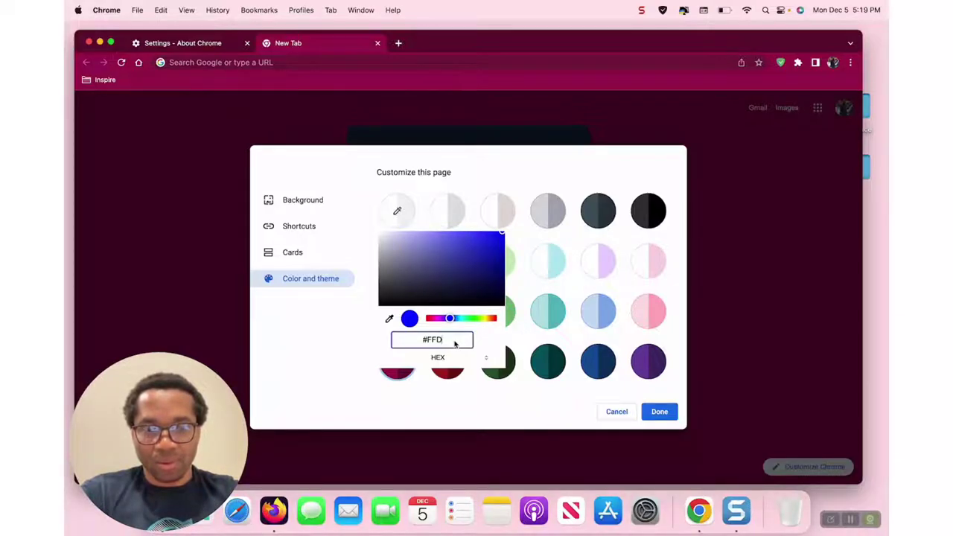
type("7")
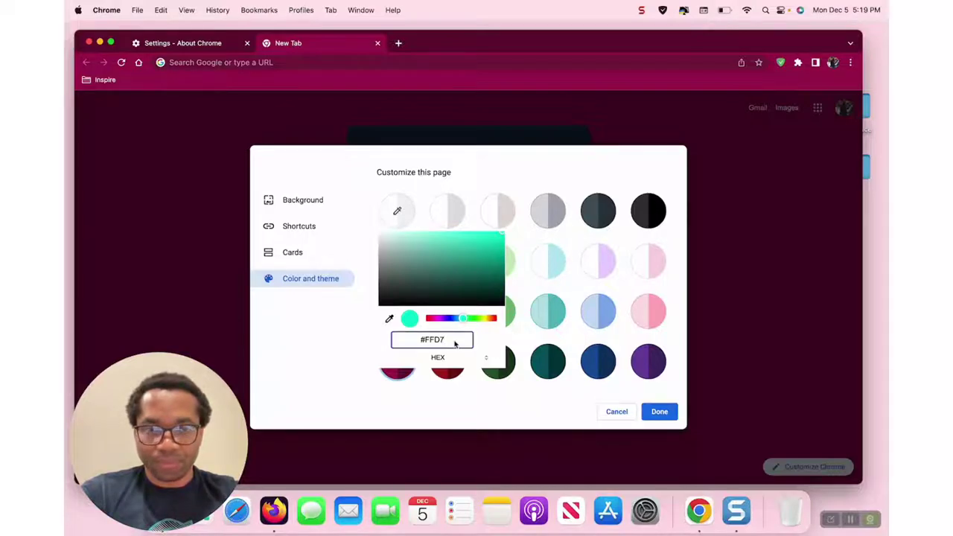
type("00")
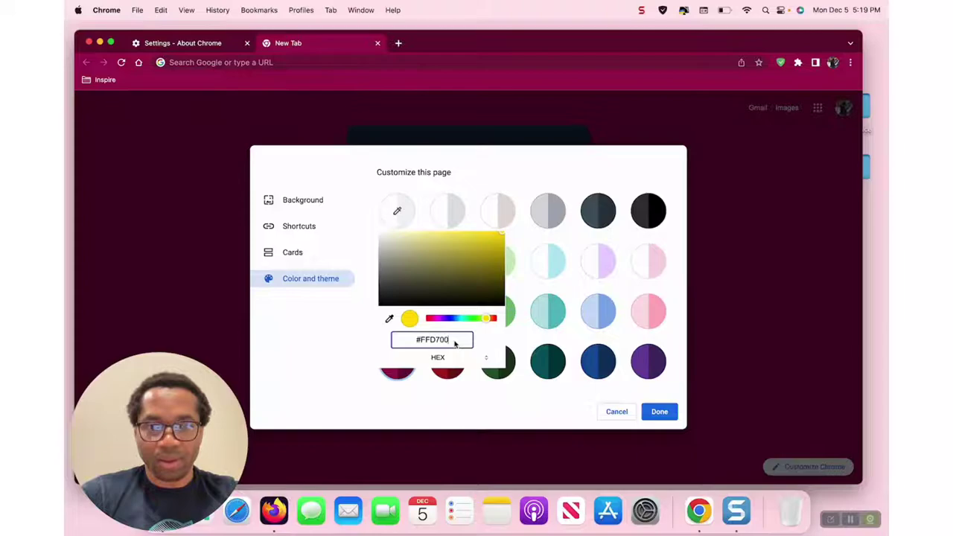
key("Return")
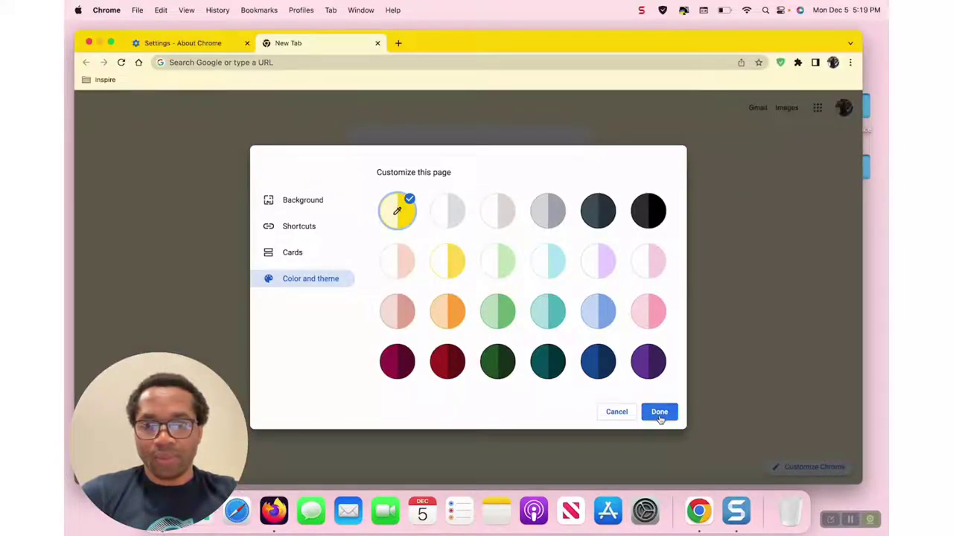
- Change the custom theme colour to hex FF5400 and close the customization panel
left_click(660, 412)
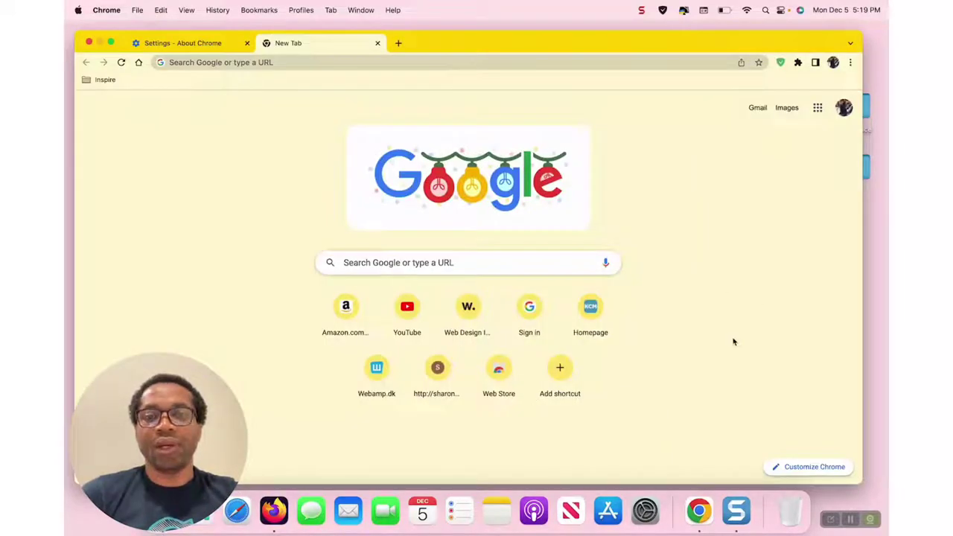
left_click(798, 466)
left_click(322, 279)
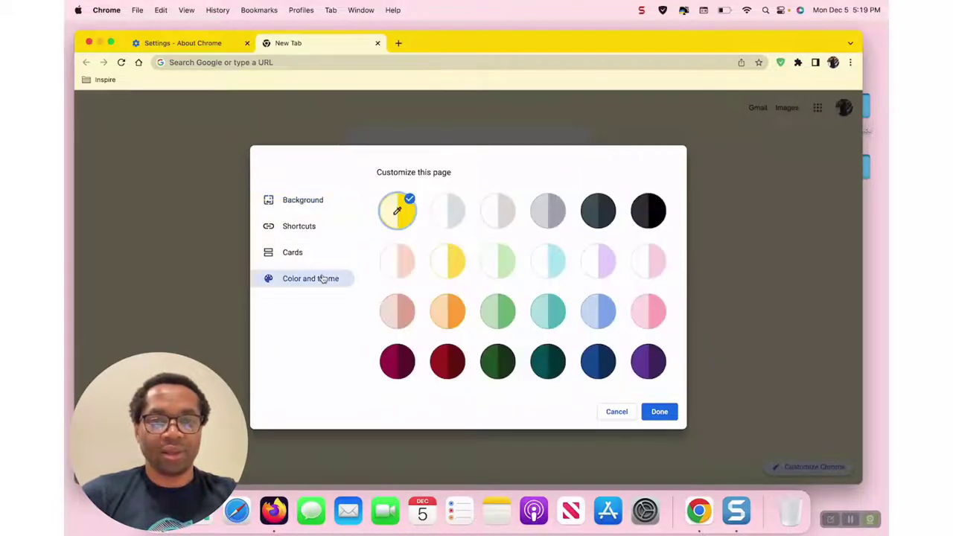
left_click(397, 212)
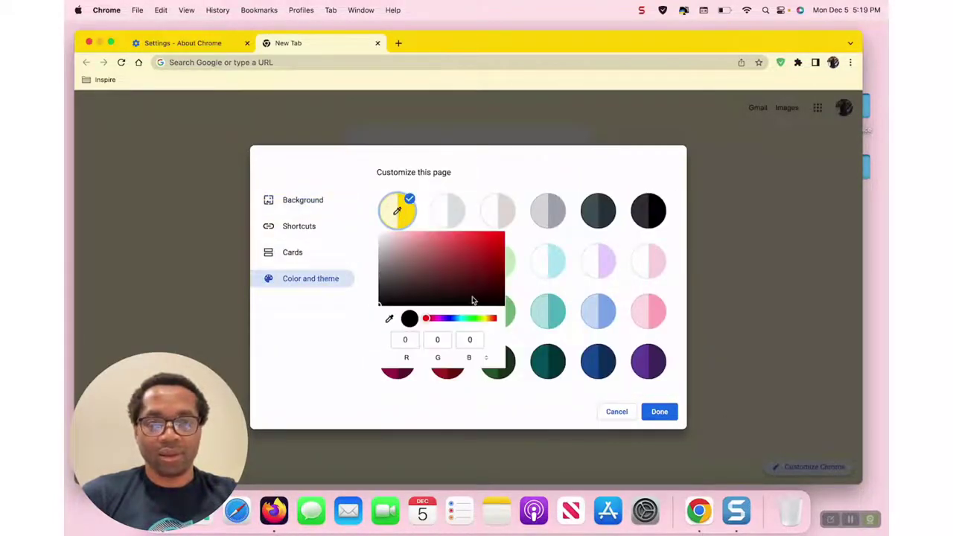
left_click(488, 358)
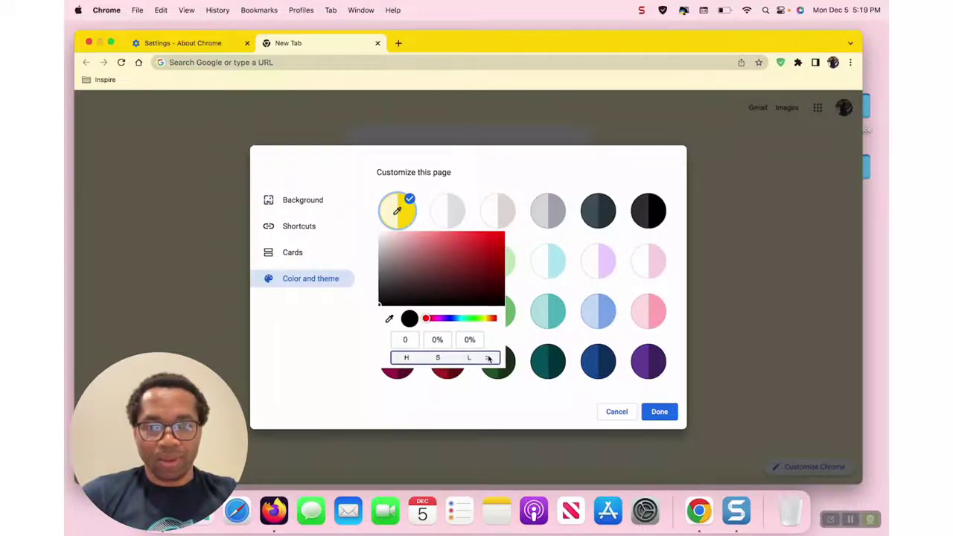
left_click(488, 358)
left_click(449, 340)
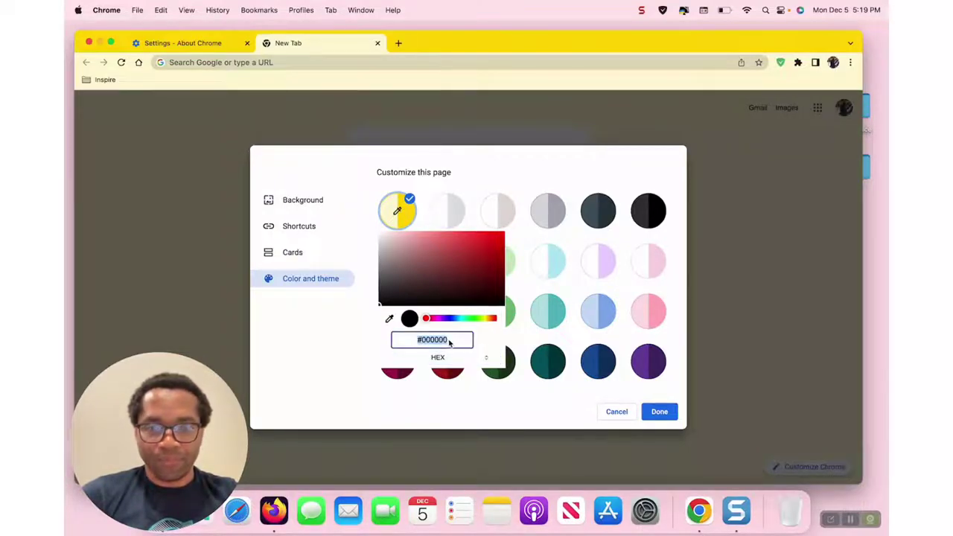
left_click(449, 340)
key("BackSpace")
key("BackSpace")
key("BackSpace")
key("BackSpace")
key("BackSpace")
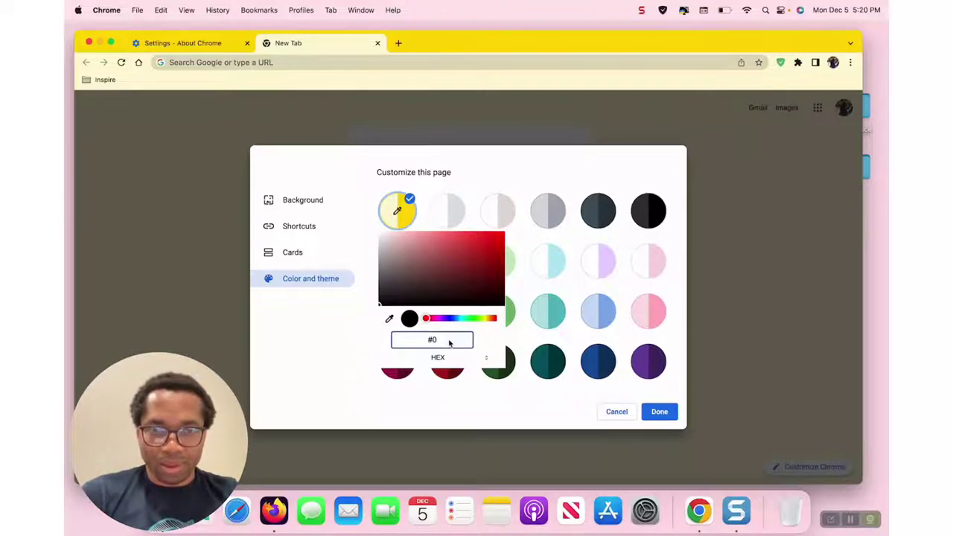
type("FF5")
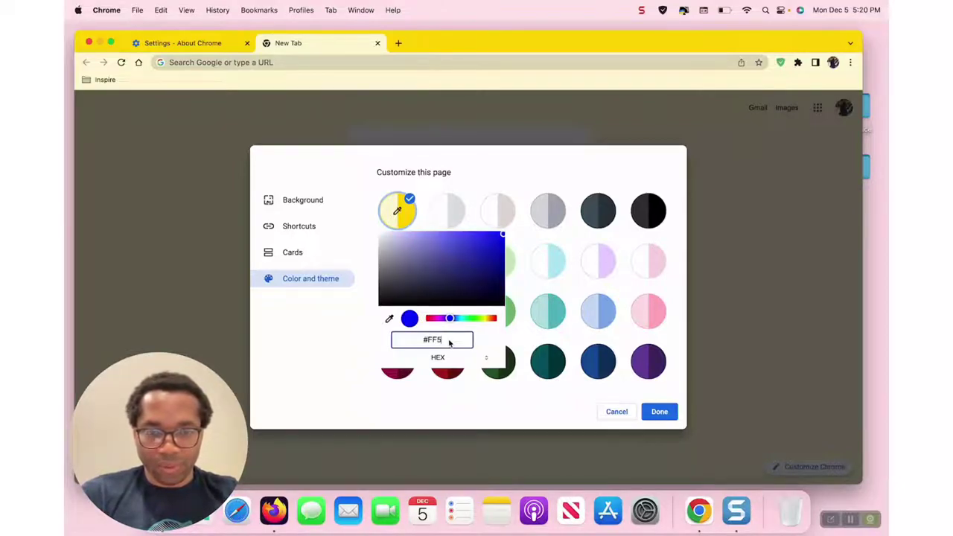
type("400")
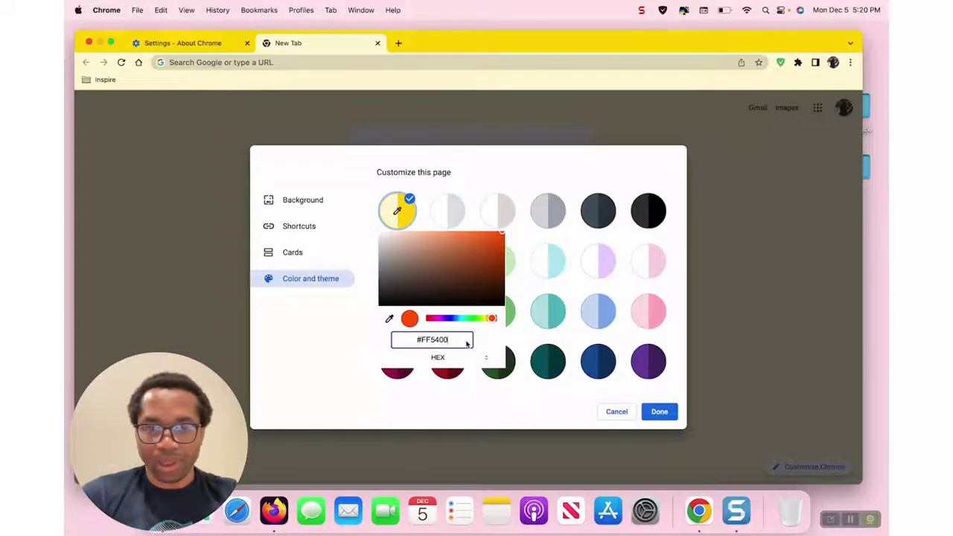
key("Return")
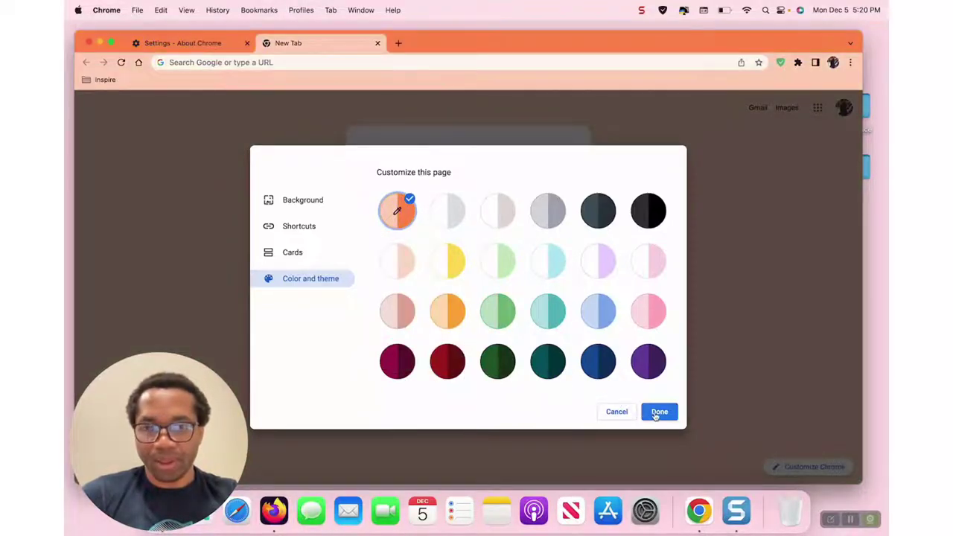
left_click(658, 412)
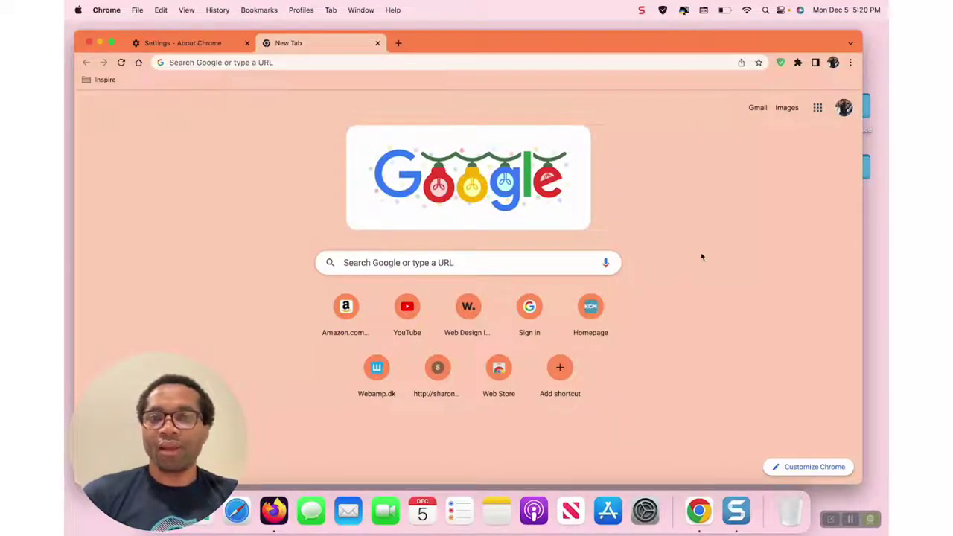
- Choose Customize cards so Recipe ideas and Your carts appear on the New Tab page
left_click(807, 466)
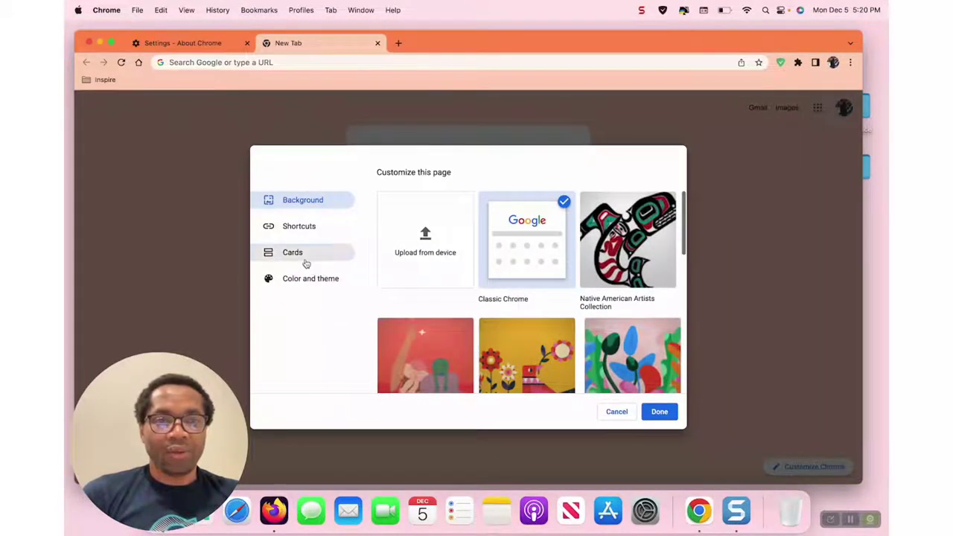
left_click(306, 263)
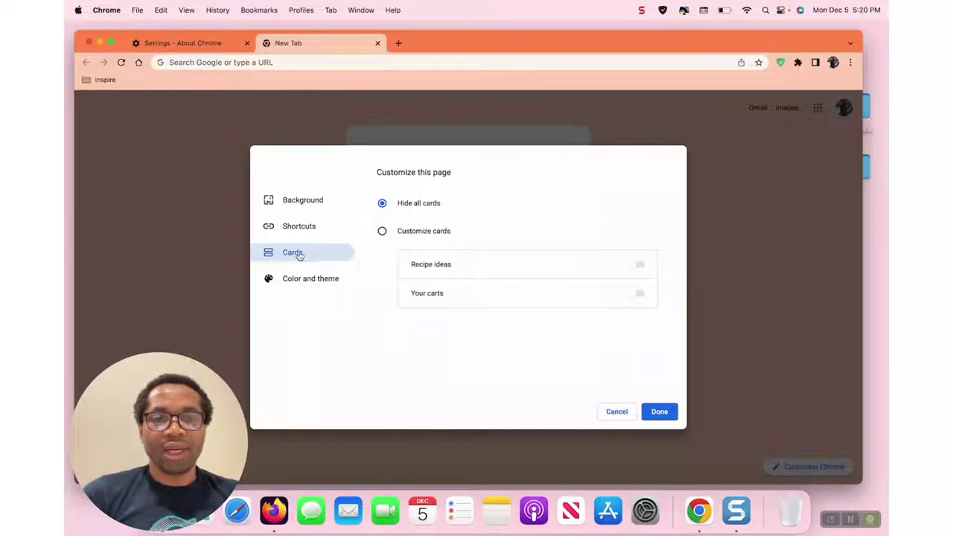
left_click(381, 233)
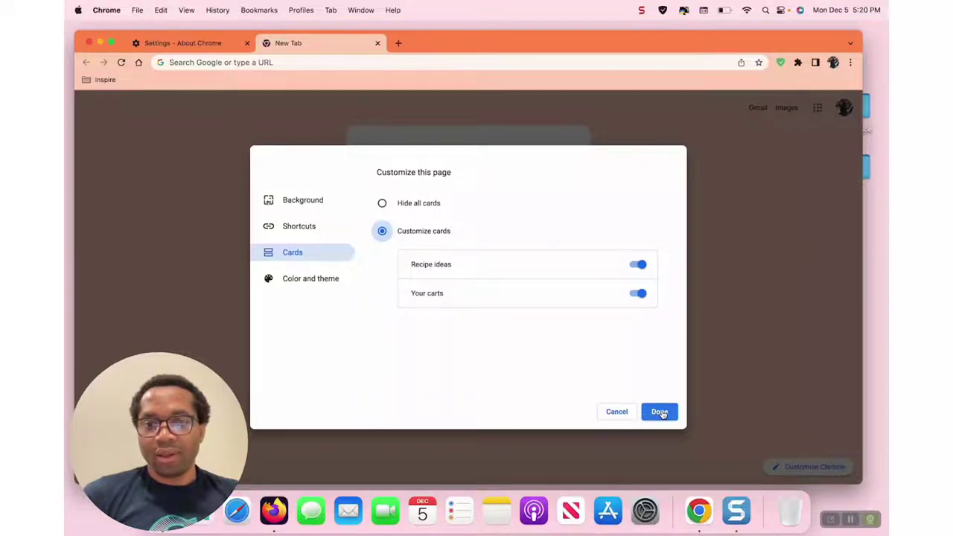
left_click(659, 412)
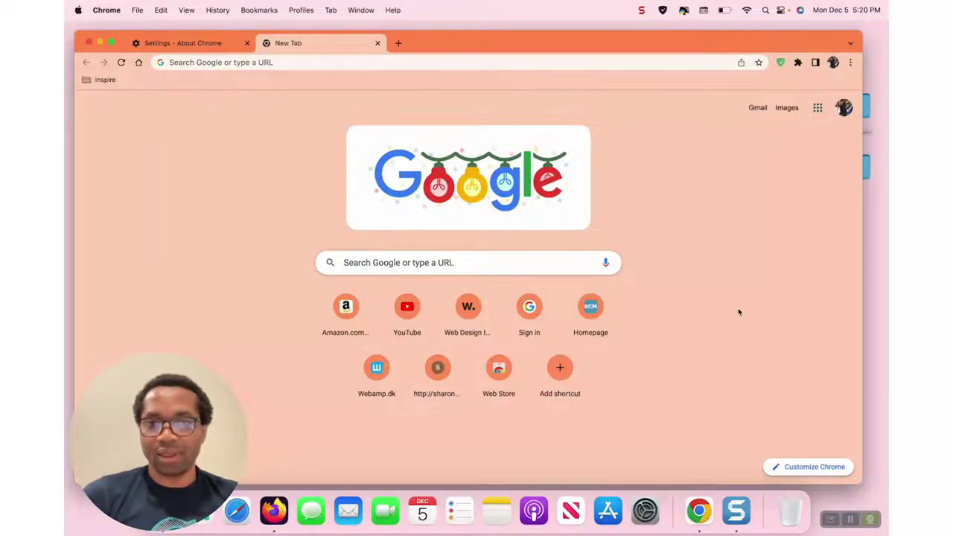
left_click(809, 466)
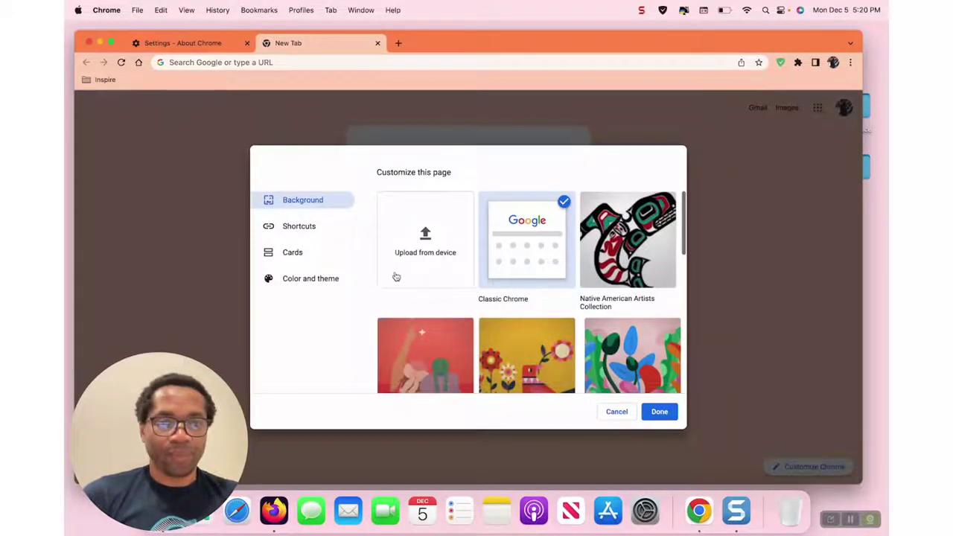
left_click(321, 233)
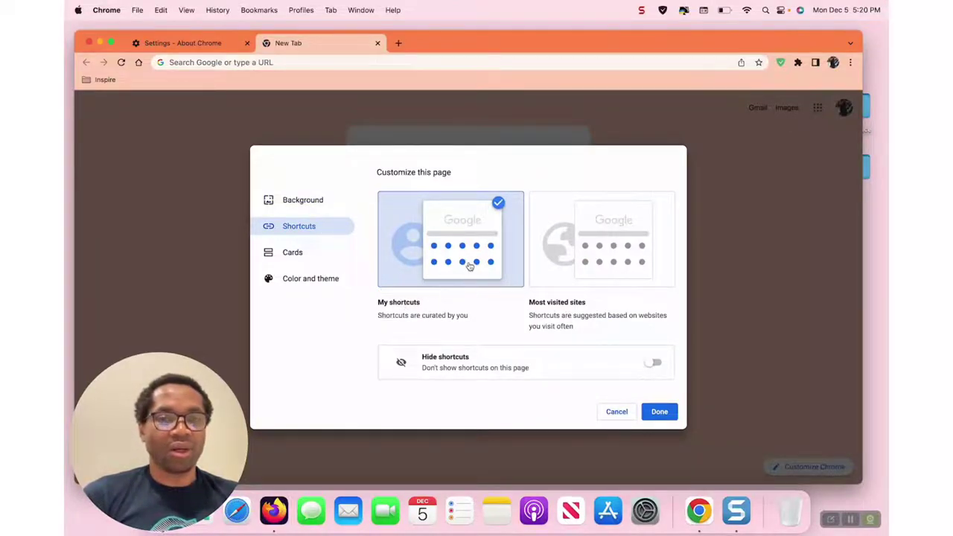
left_click(659, 414)
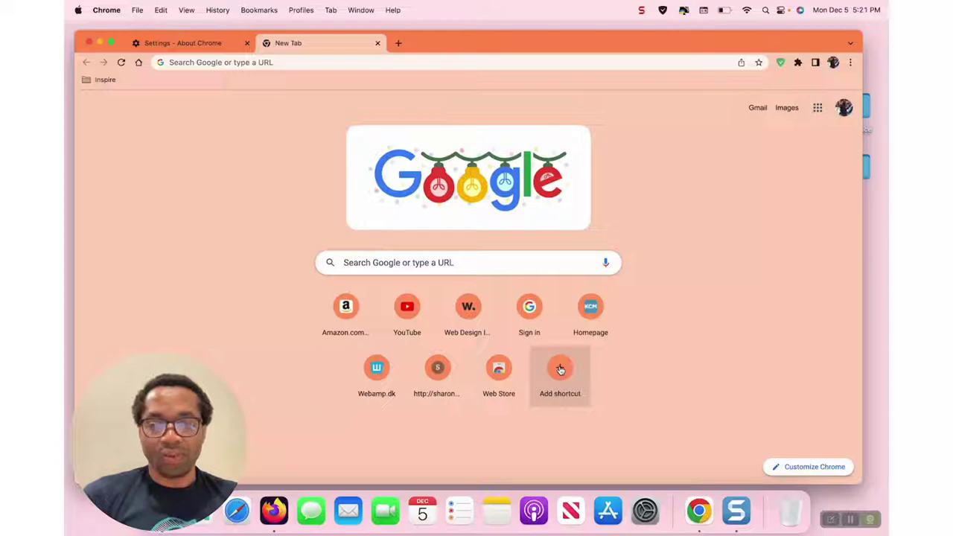
- Try adding a shortcut for kcm.org, which turns out to already exist
left_click(560, 370)
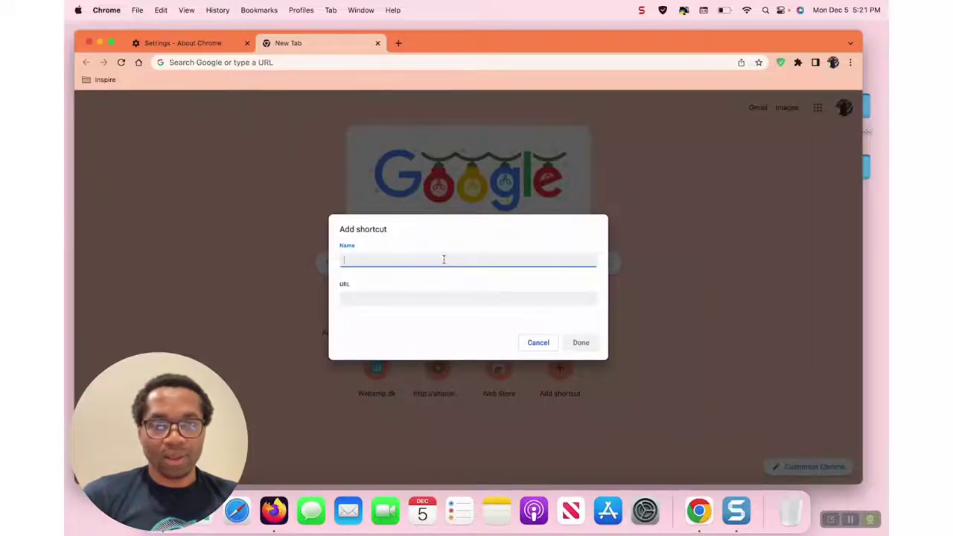
type("kcm.")
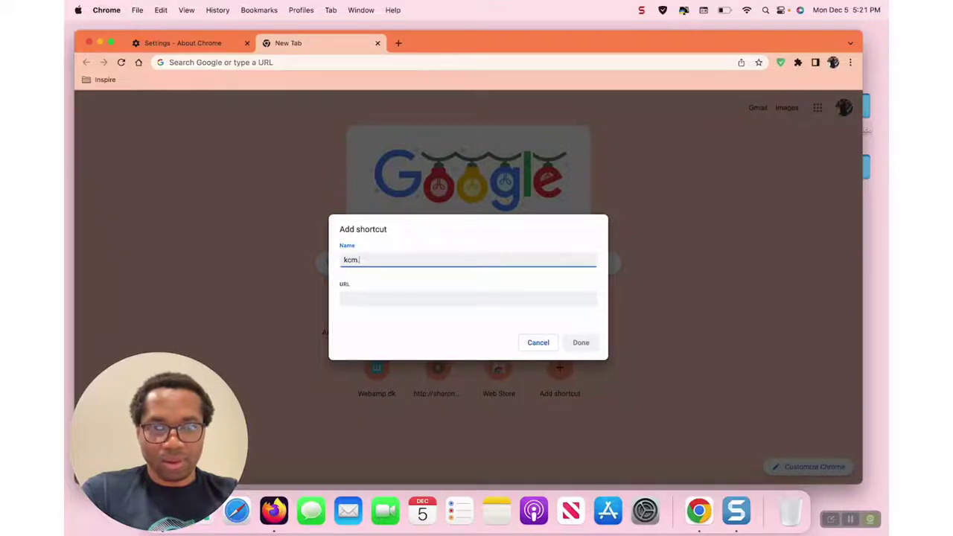
type("org")
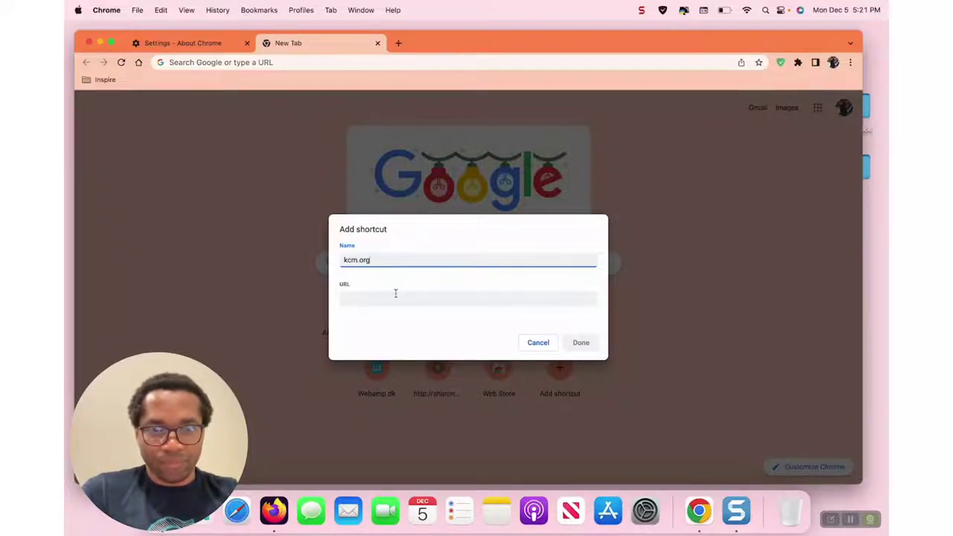
left_click(395, 295)
type("url")
key("BackSpace")
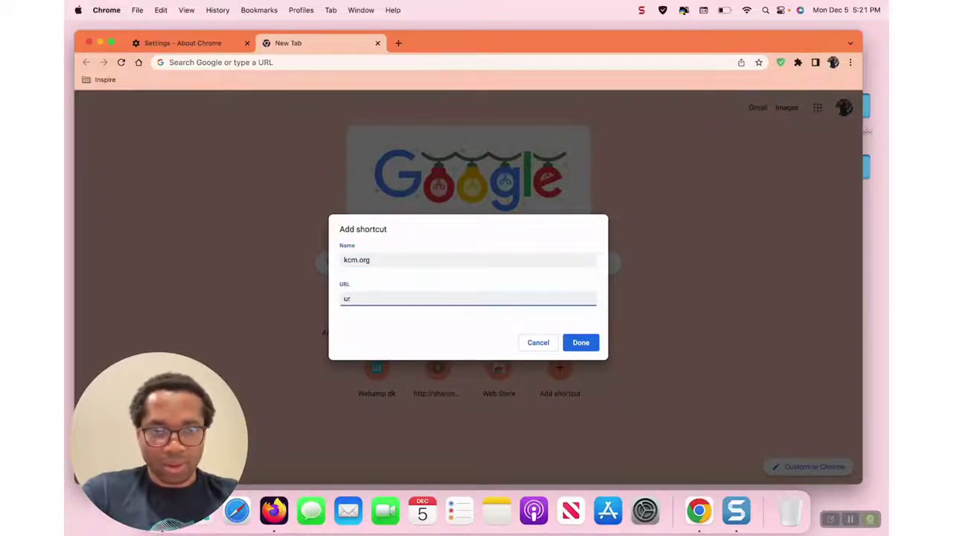
key("BackSpace")
key("BackSpace")
type("kcm.or")
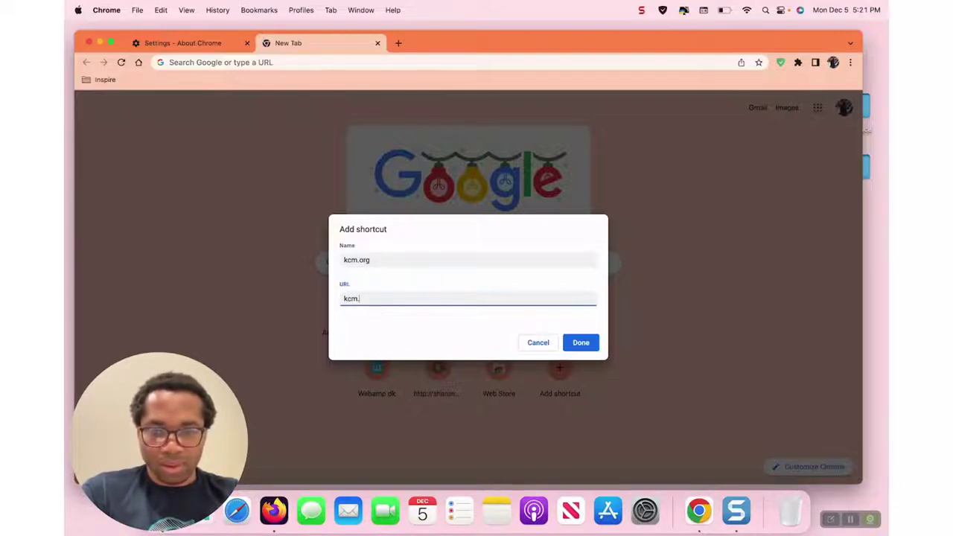
type("g")
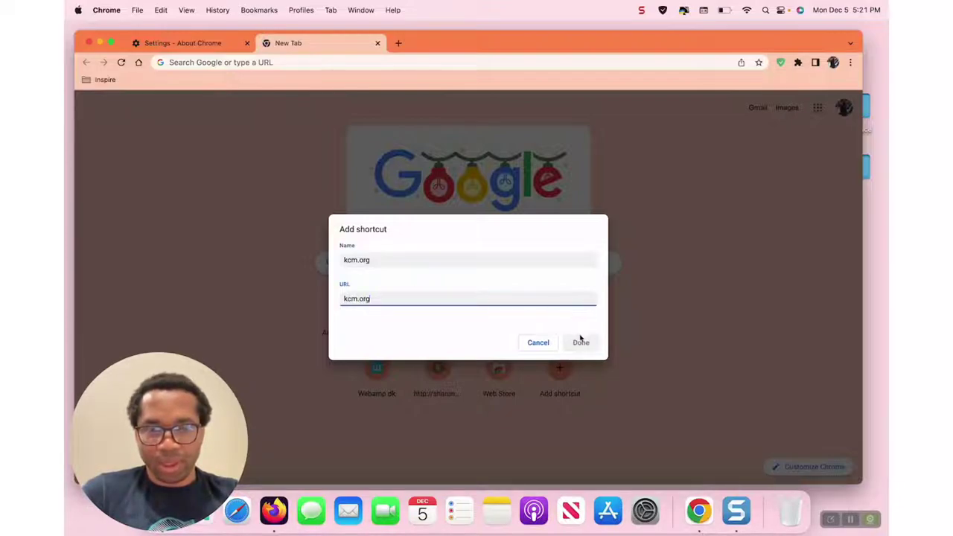
left_click(581, 345)
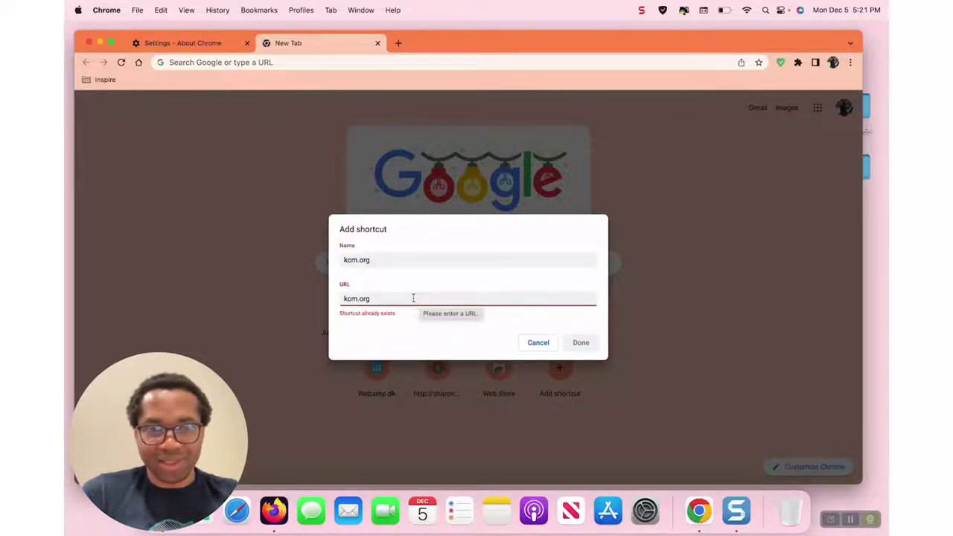
- Change the shortcut's name to 'udemy' and URL to udemy.com, and save it
triple_click(381, 261)
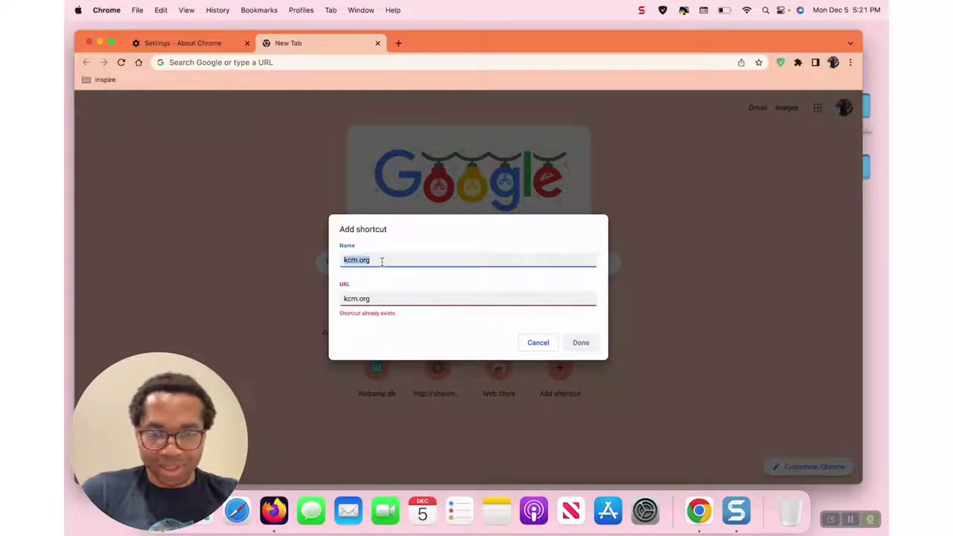
type("udemy")
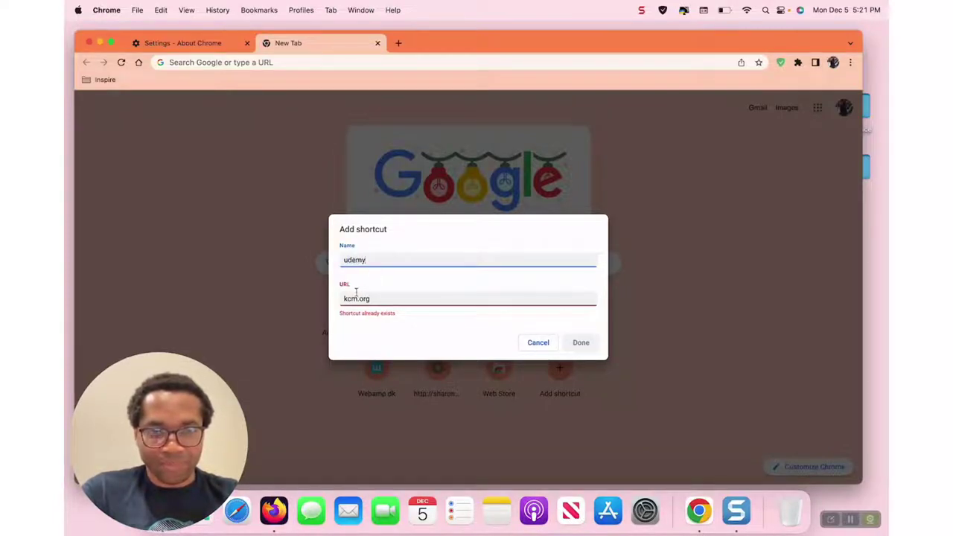
triple_click(376, 299)
type("ud")
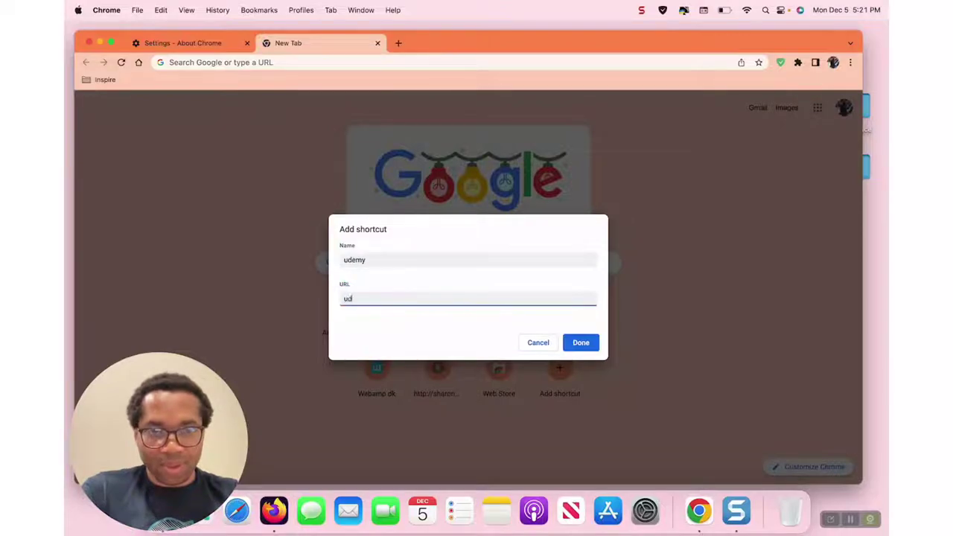
type("emy.com")
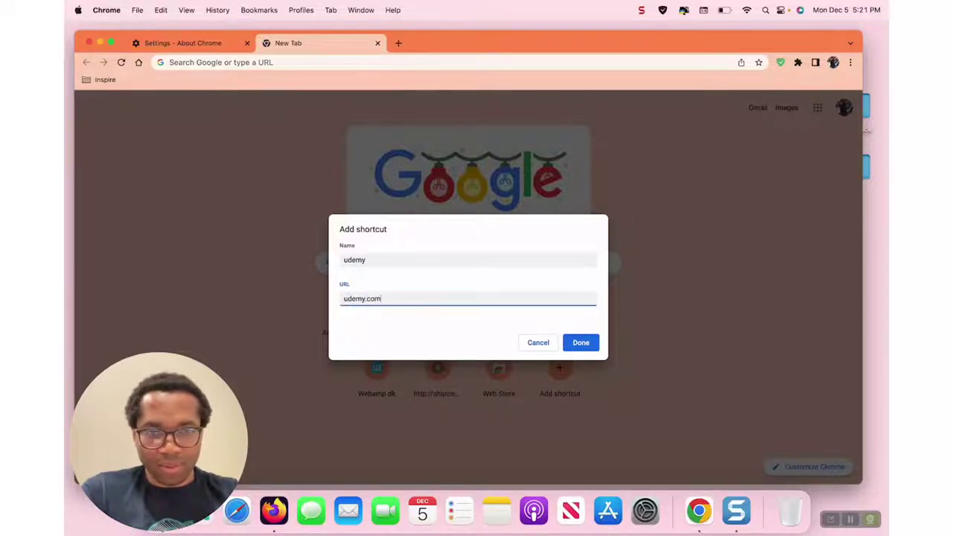
left_click(587, 343)
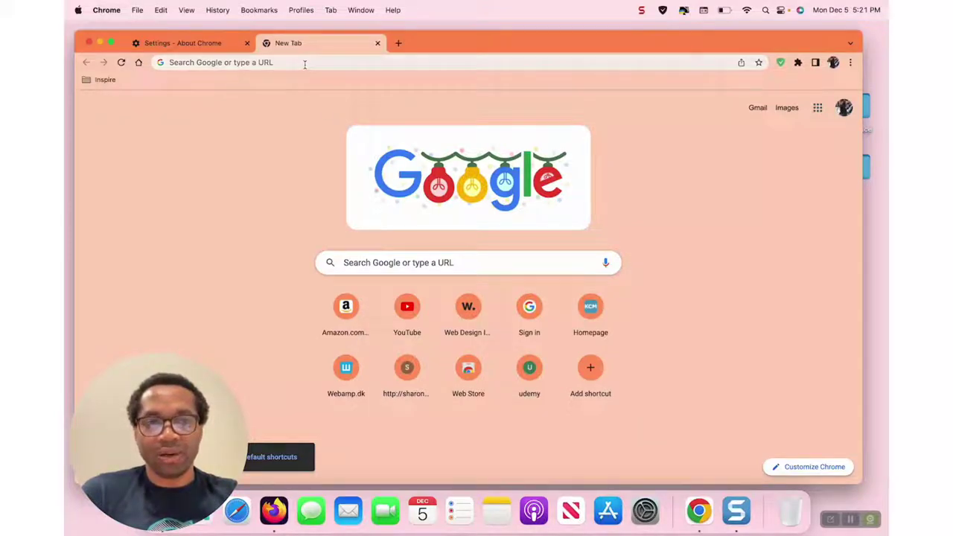
- Open udemy.com from its shortcut tile, browse down the homepage, and open a new tab
left_click(536, 381)
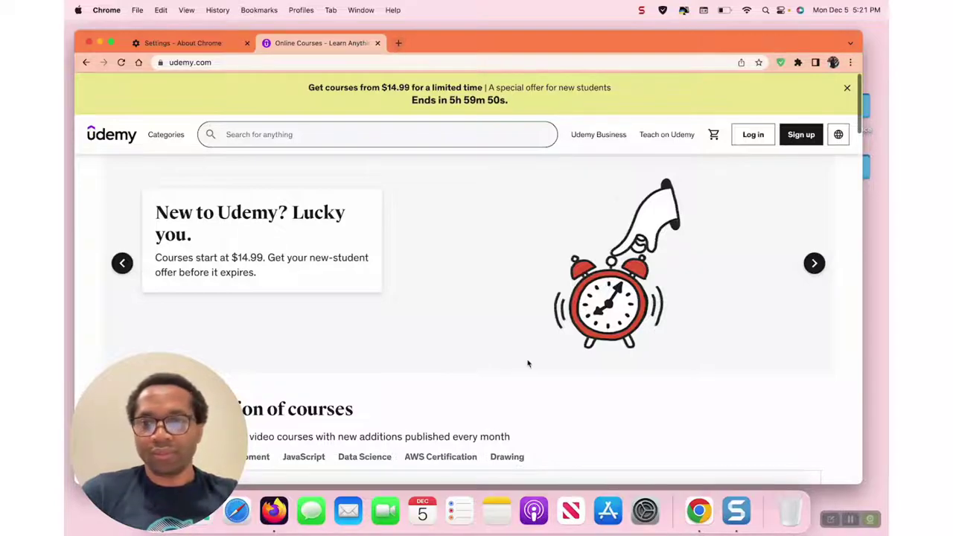
scroll(528, 363, "down", 3)
scroll(528, 363, "down", 4)
scroll(528, 363, "down", 5)
scroll(528, 363, "down", 4)
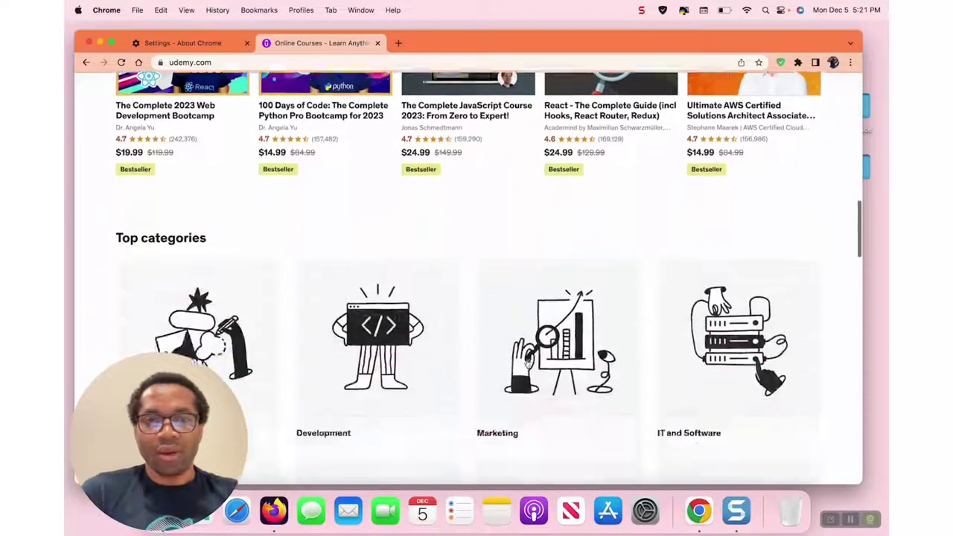
scroll(528, 364, "down", 3)
left_click(397, 42)
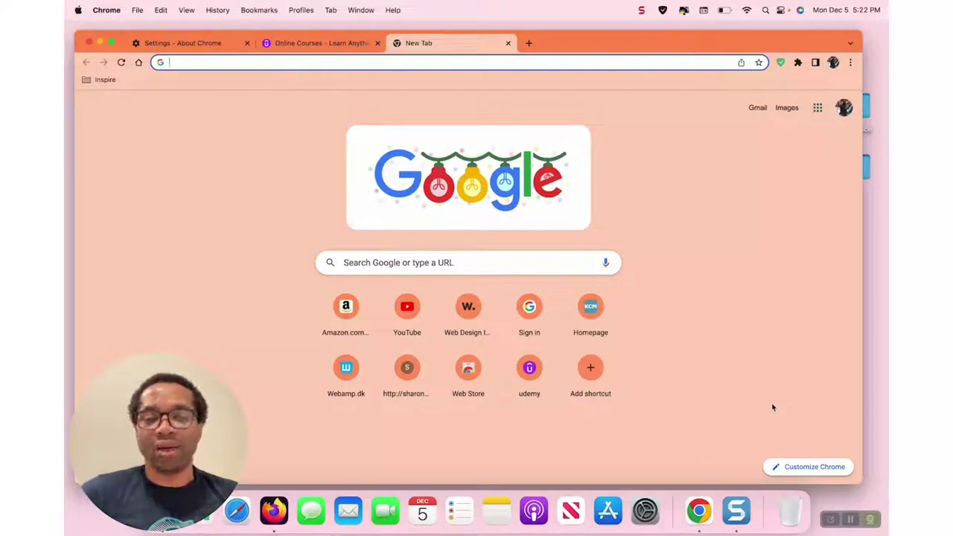
- Turn on Hide shortcuts for the New Tab page, then open another new tab
left_click(793, 468)
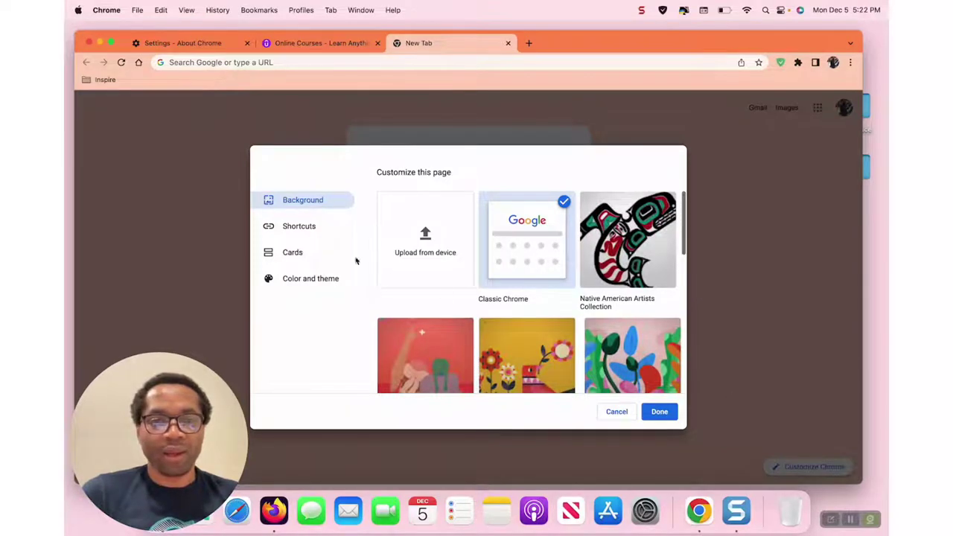
left_click(314, 230)
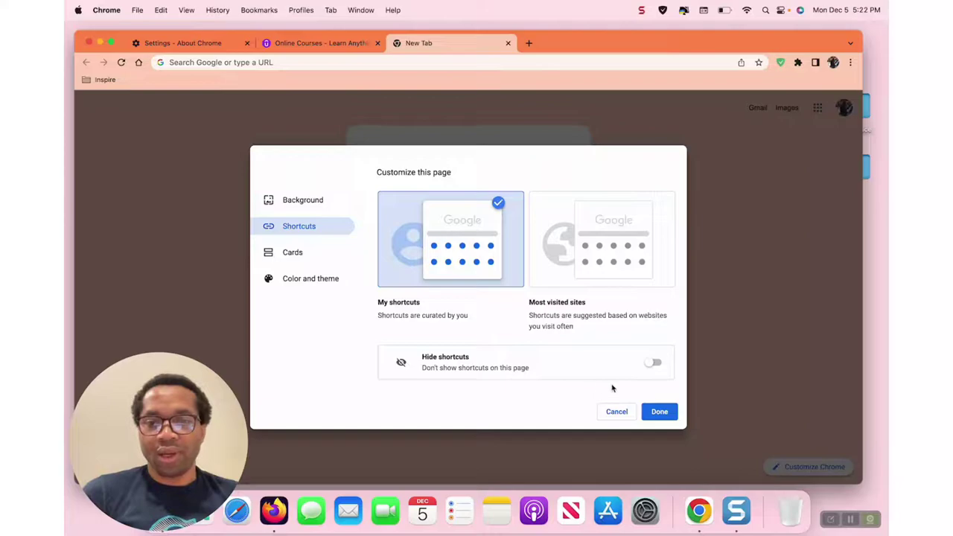
left_click(655, 364)
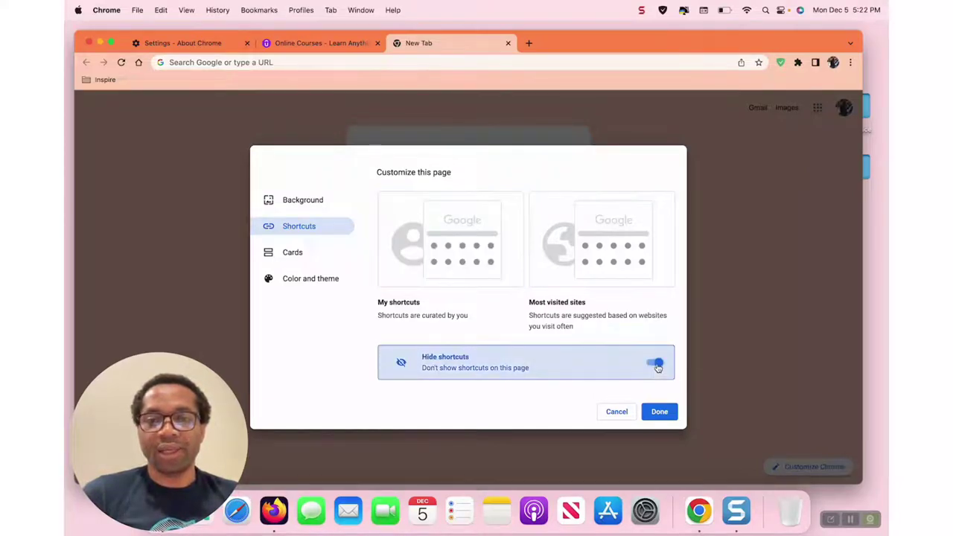
left_click(662, 411)
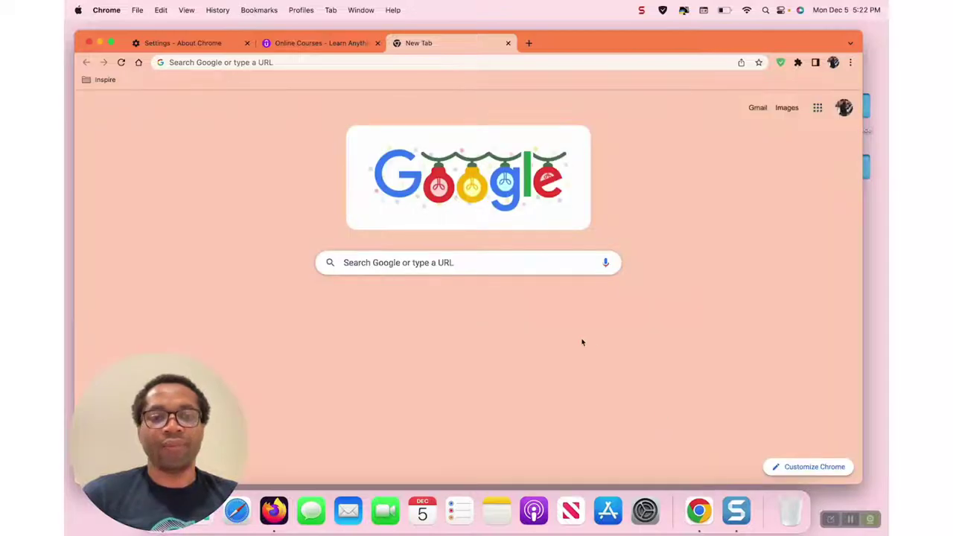
left_click(536, 43)
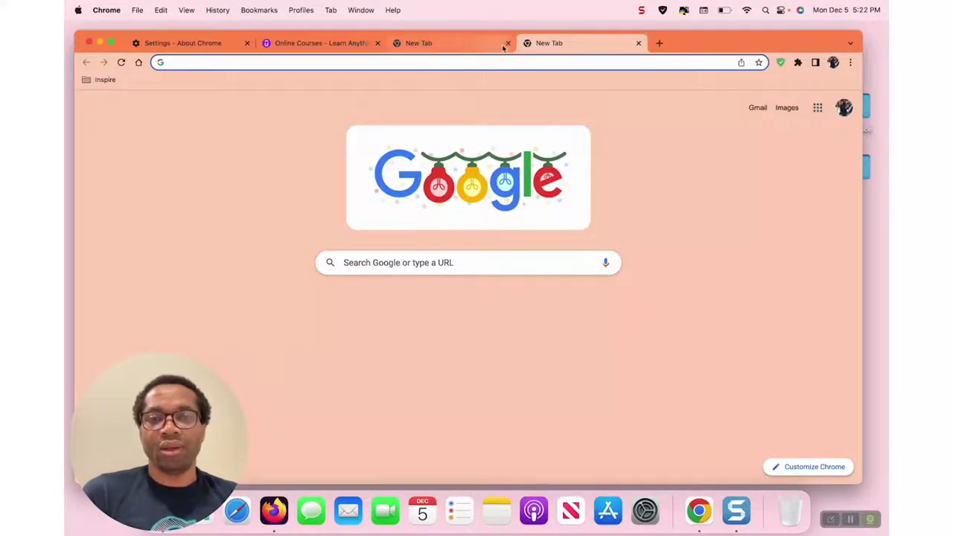
- Replace the extra tab with a new tab and switch its shortcuts to Most visited sites
left_click(507, 42)
left_click(527, 43)
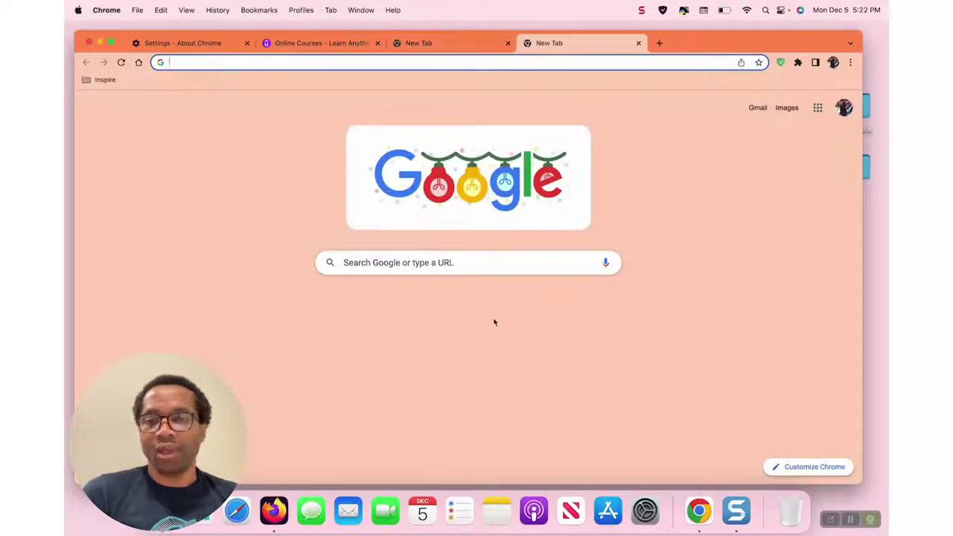
left_click(789, 466)
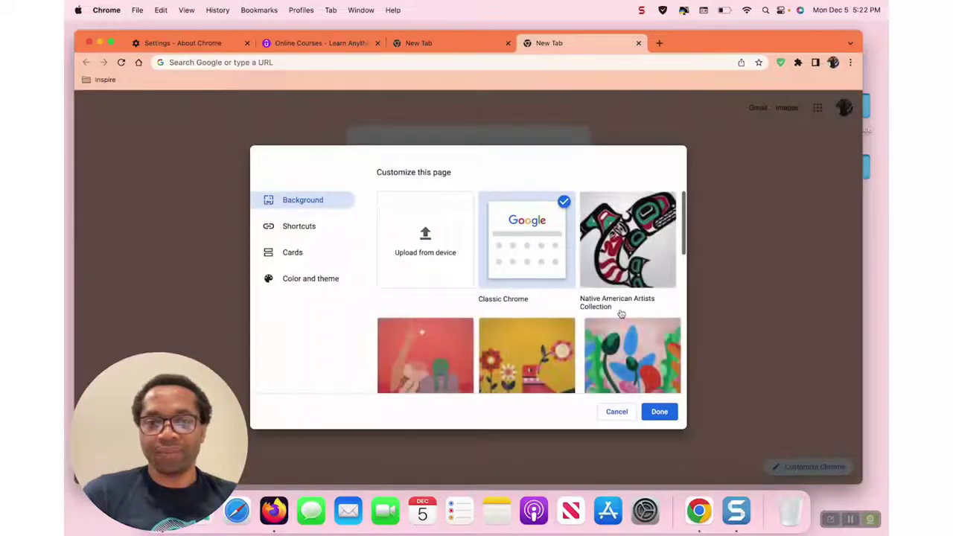
left_click(325, 233)
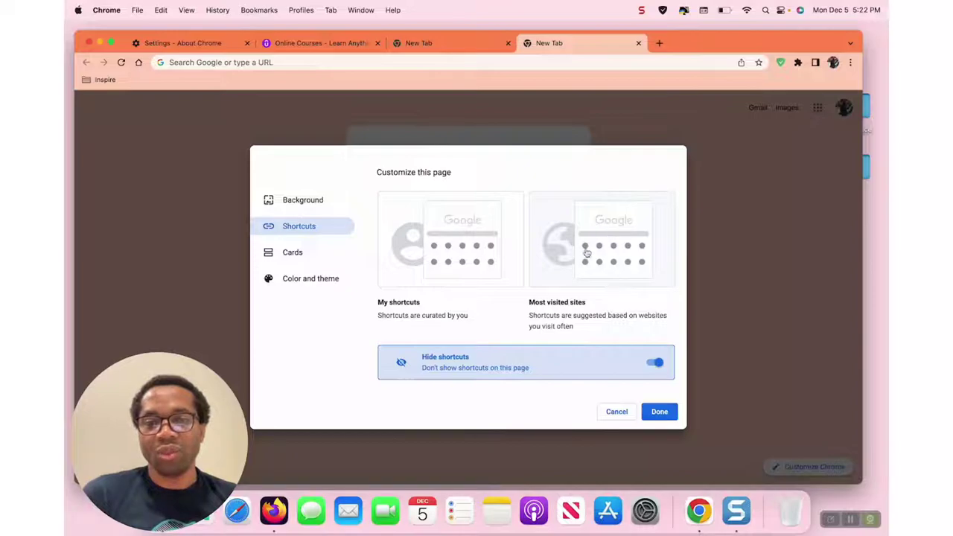
left_click(609, 253)
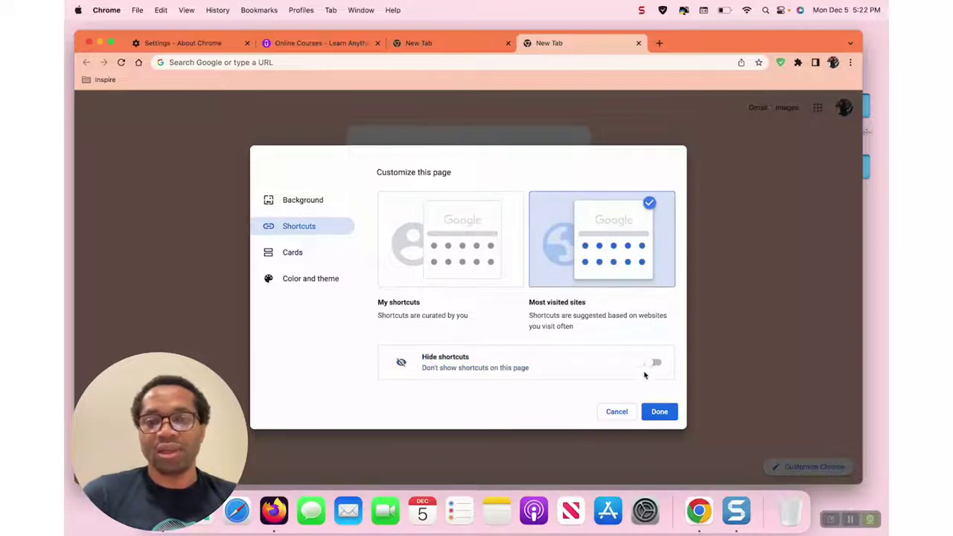
left_click(660, 416)
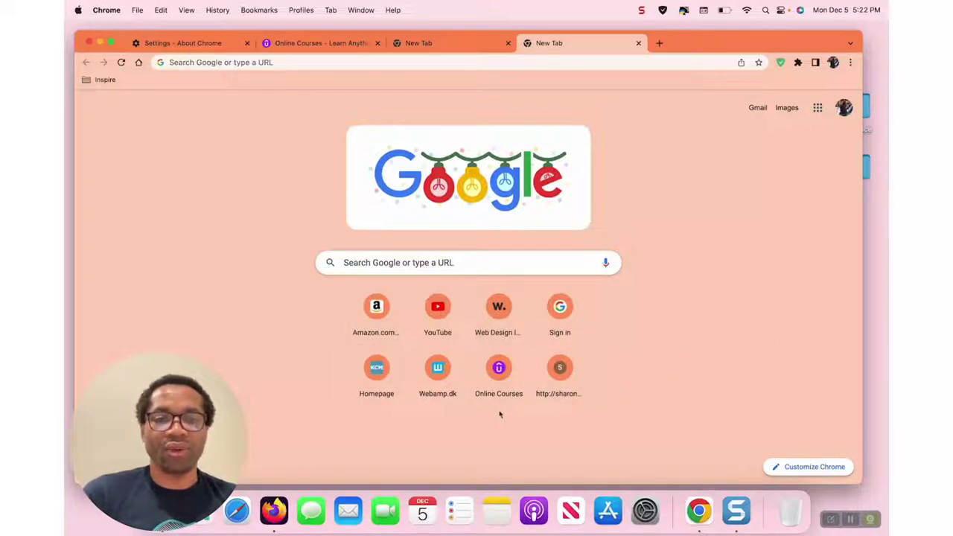
- Visit the Webamp.dk shortcut site, then turn on Hide shortcuts for the new-tab page
left_click(435, 381)
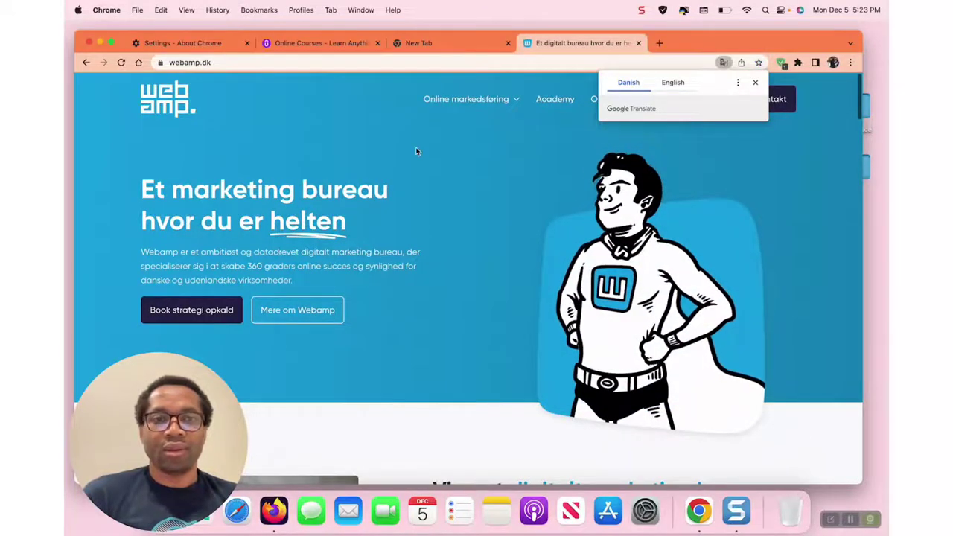
left_click(423, 43)
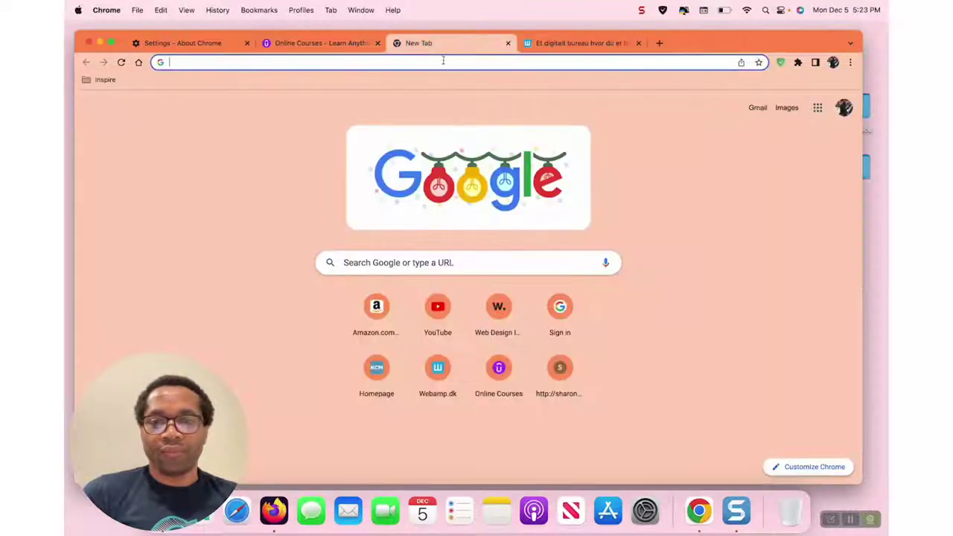
left_click(794, 467)
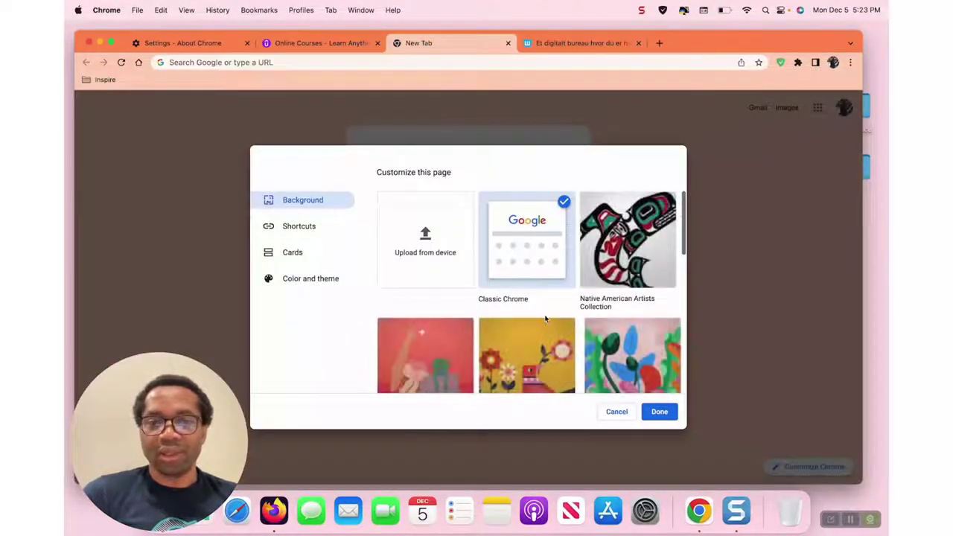
left_click(311, 232)
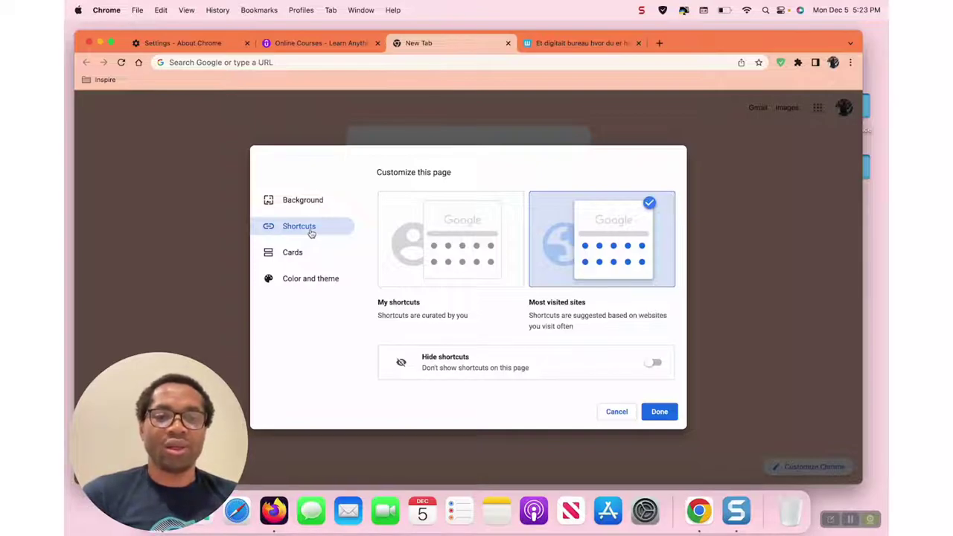
left_click(655, 366)
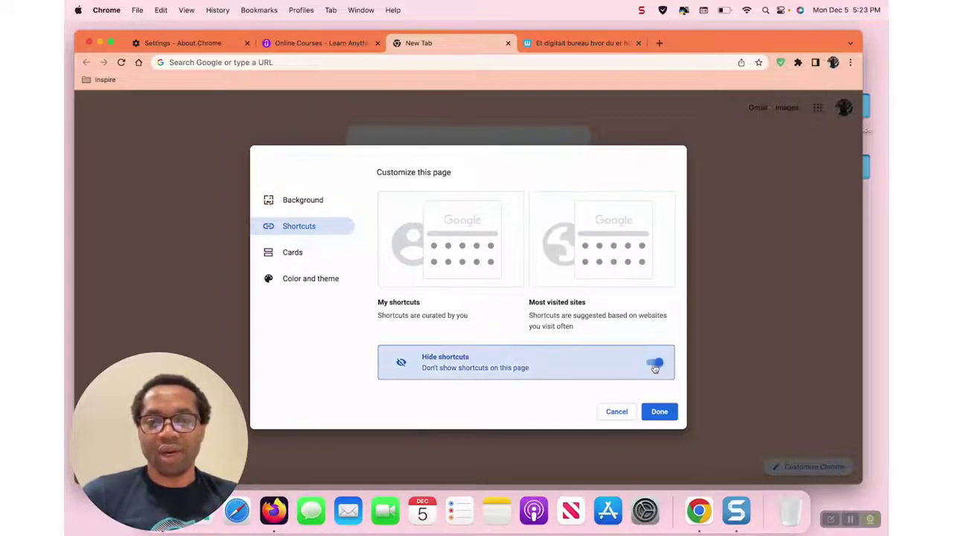
left_click(662, 411)
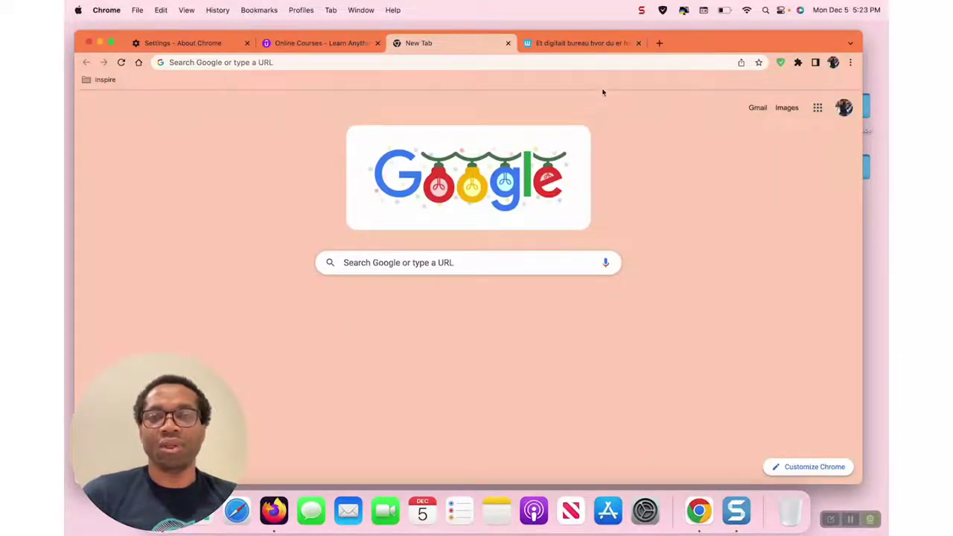
- Close the webamp.dk and Udemy tabs, leaving a fresh new tab open
left_click(638, 44)
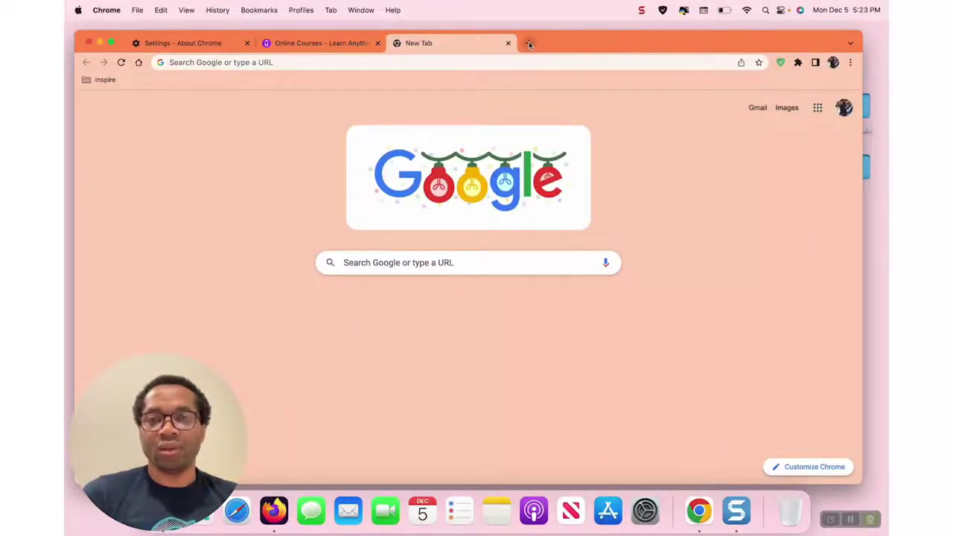
left_click(529, 42)
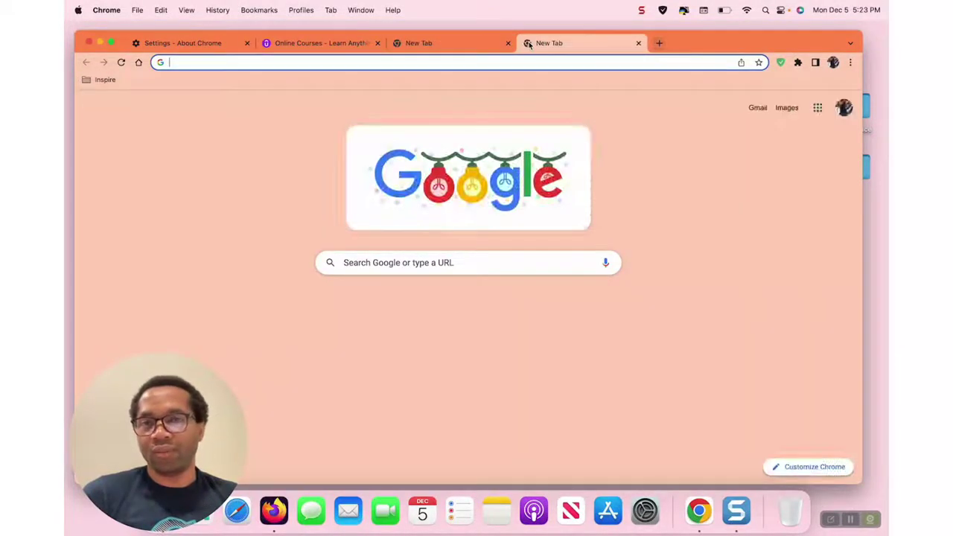
left_click(328, 47)
left_click(378, 44)
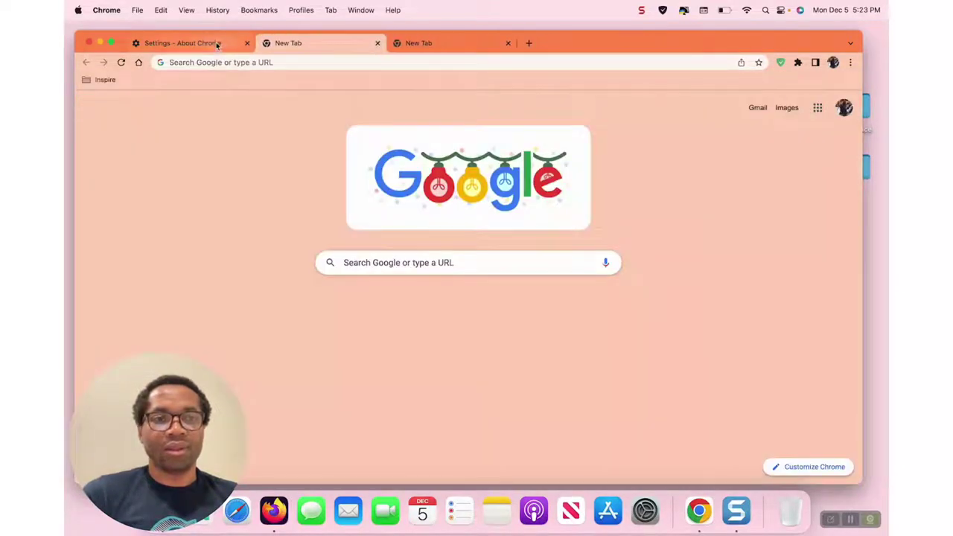
- Close the About Chrome and extra new tabs, then close and relaunch the Chrome window
left_click(247, 43)
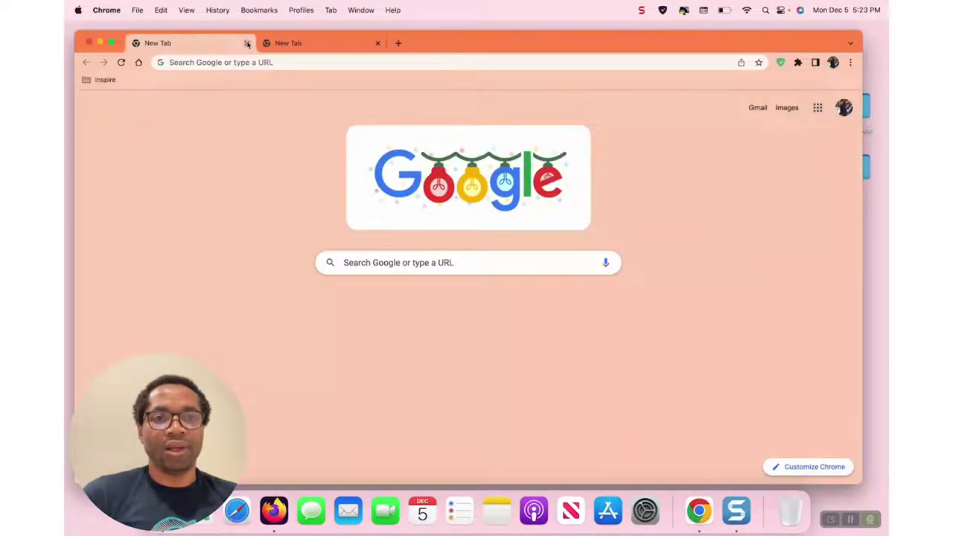
left_click(399, 42)
left_click(378, 43)
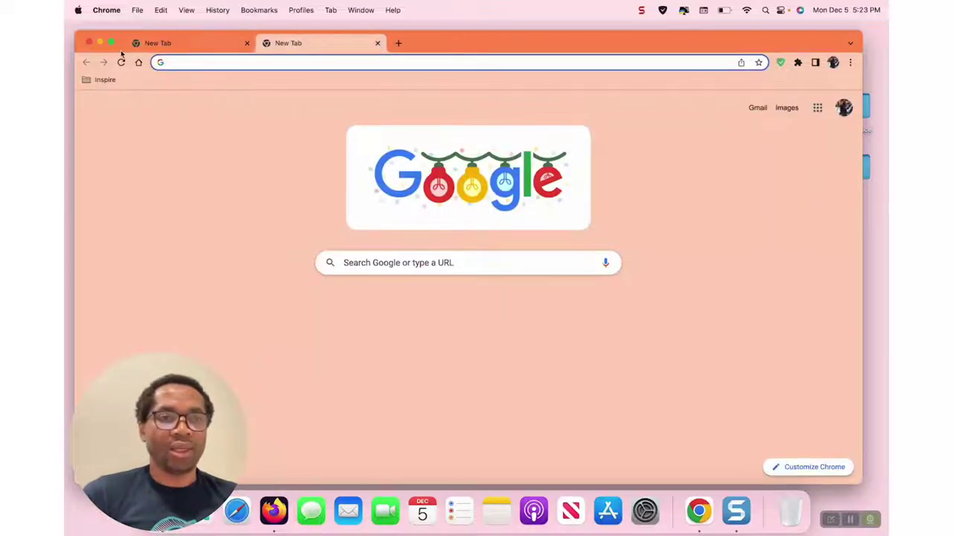
left_click(89, 43)
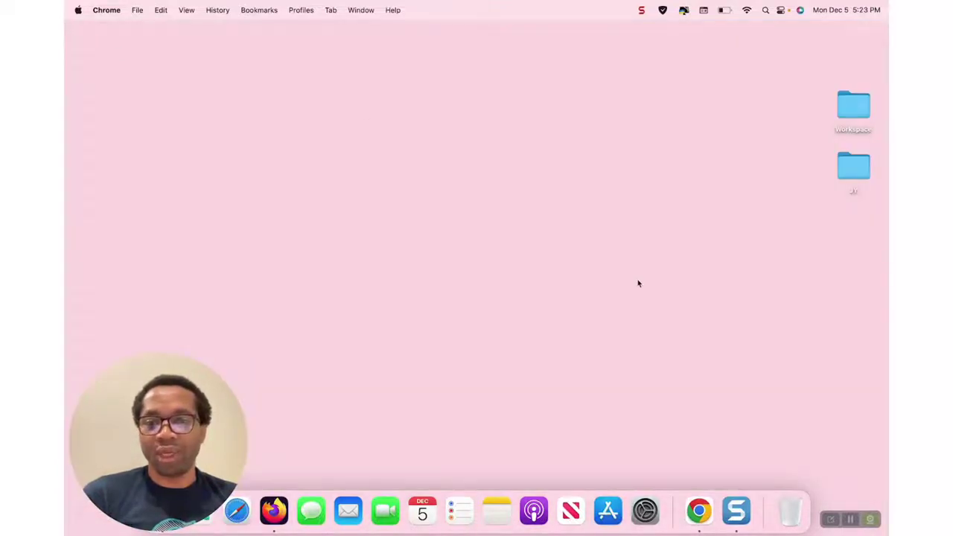
left_click(698, 511)
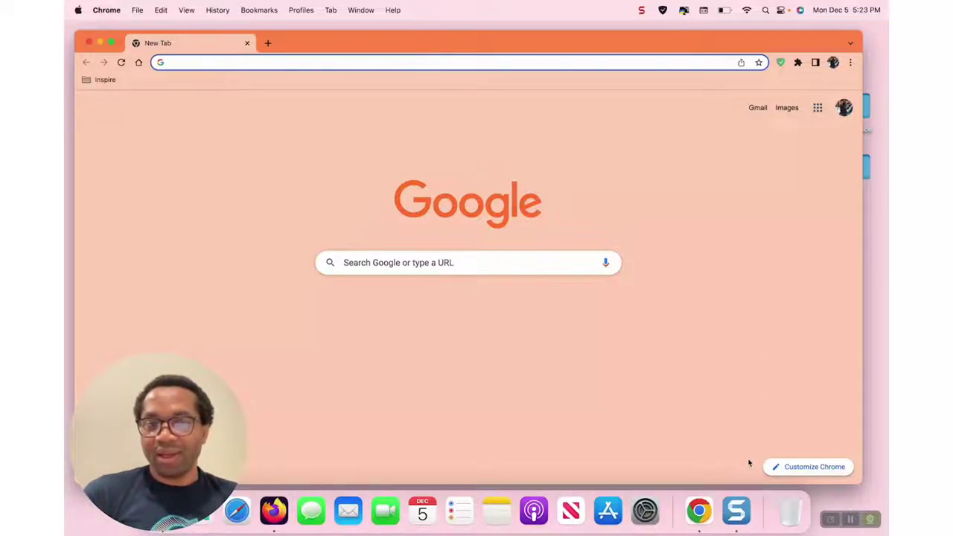
- Search Google for 'hex code for charcoal' from the address bar
left_click(272, 62)
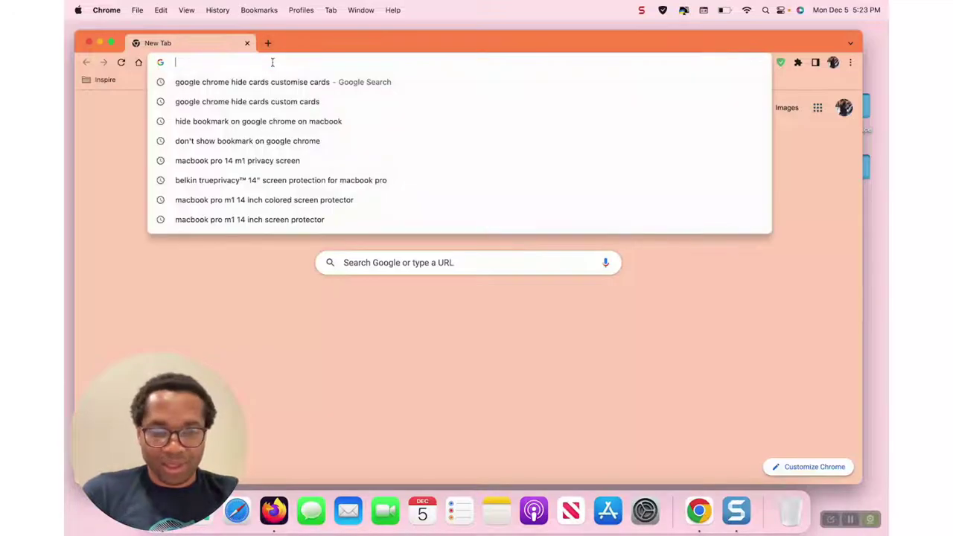
type("hal")
key("BackSpace")
key("BackSpace")
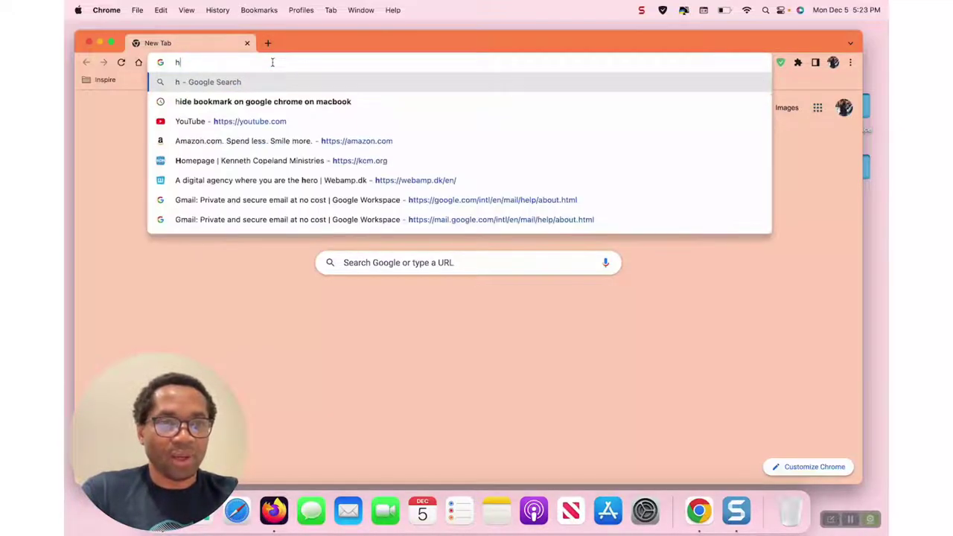
type("ex code fo")
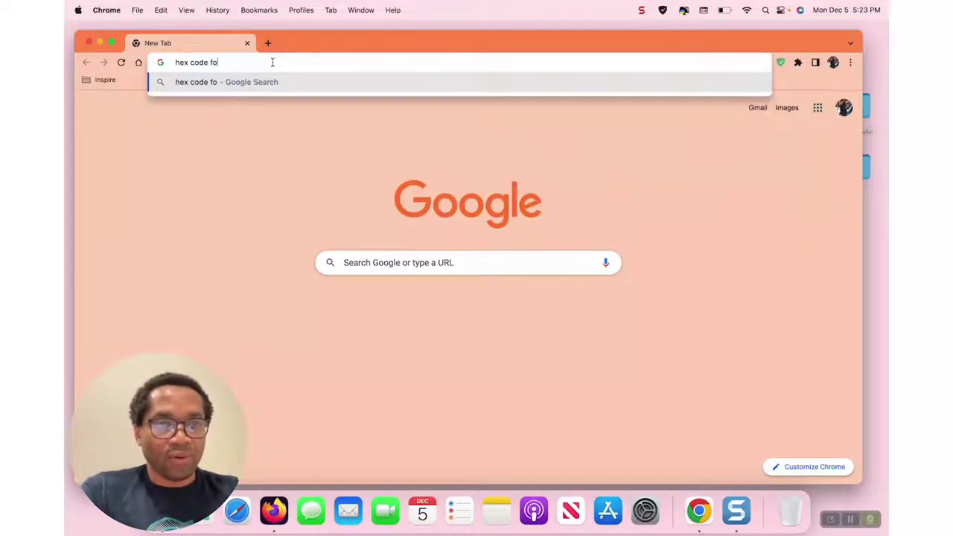
type("r cha")
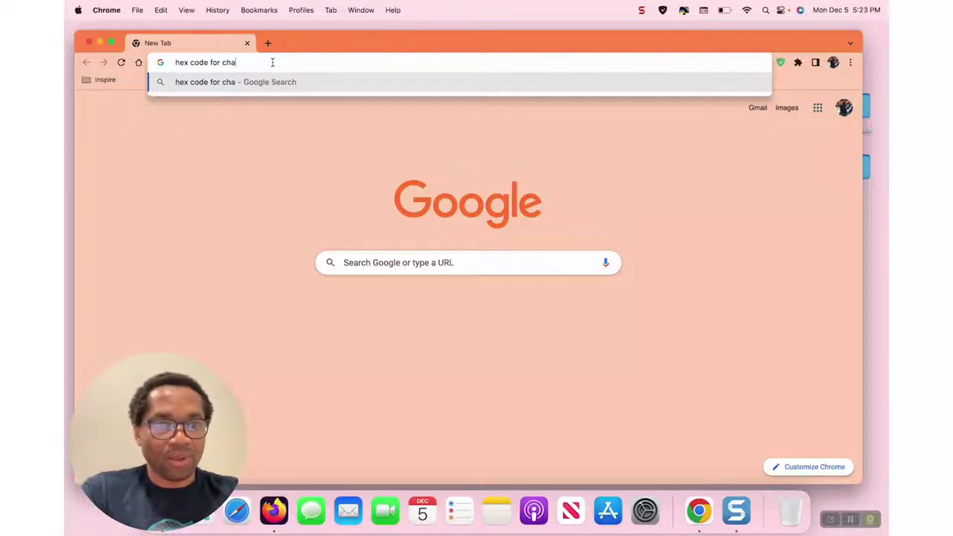
type("rcoal")
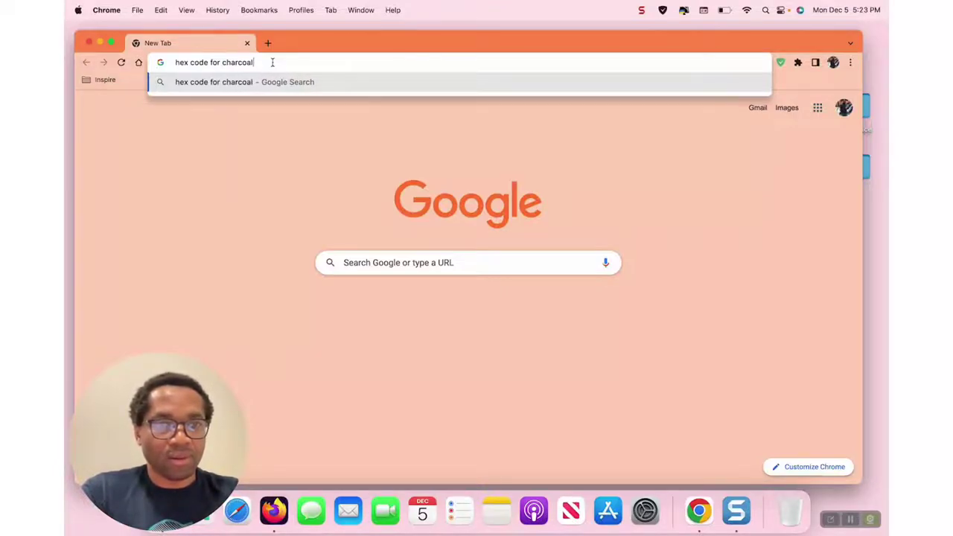
key("Return")
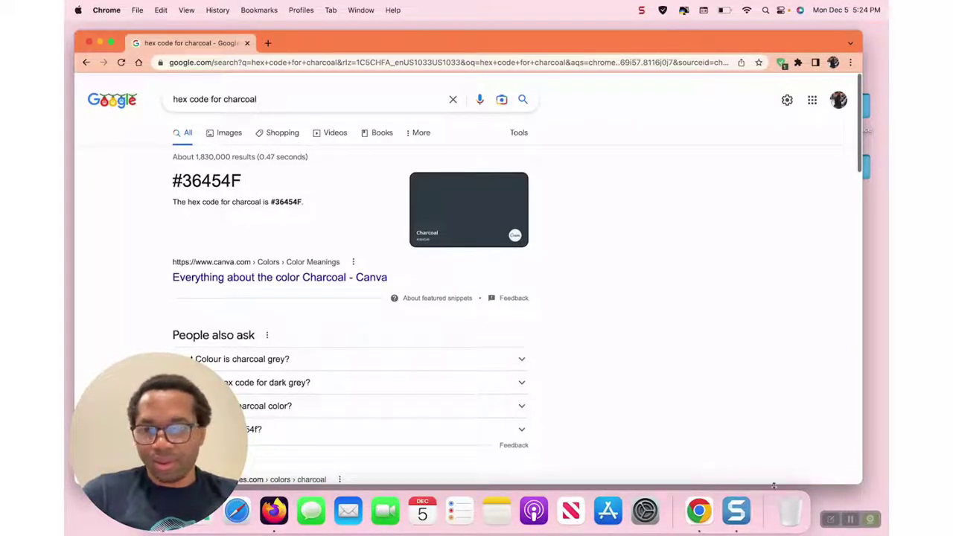
- From a new tab, set a custom theme colour with hex value 36454F under Color and theme
left_click(267, 43)
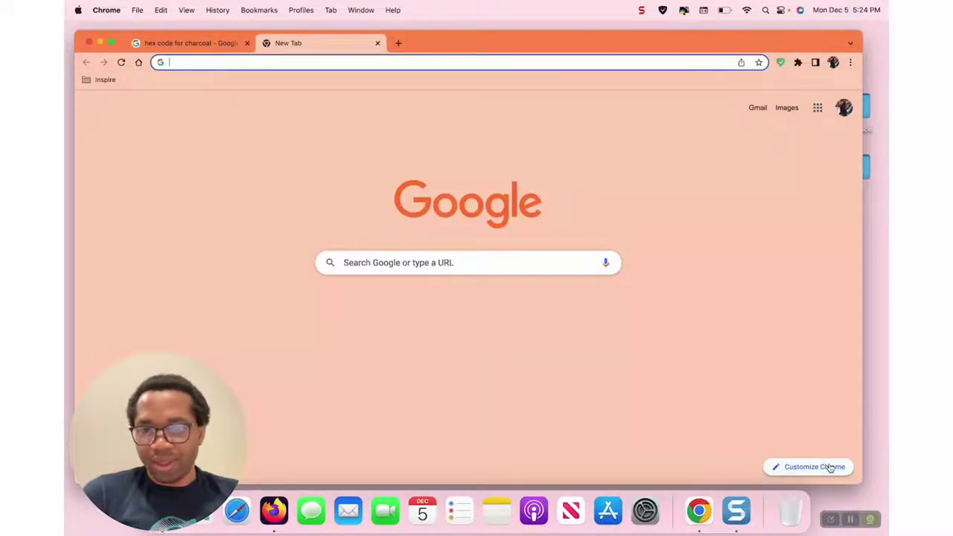
left_click(831, 468)
left_click(320, 279)
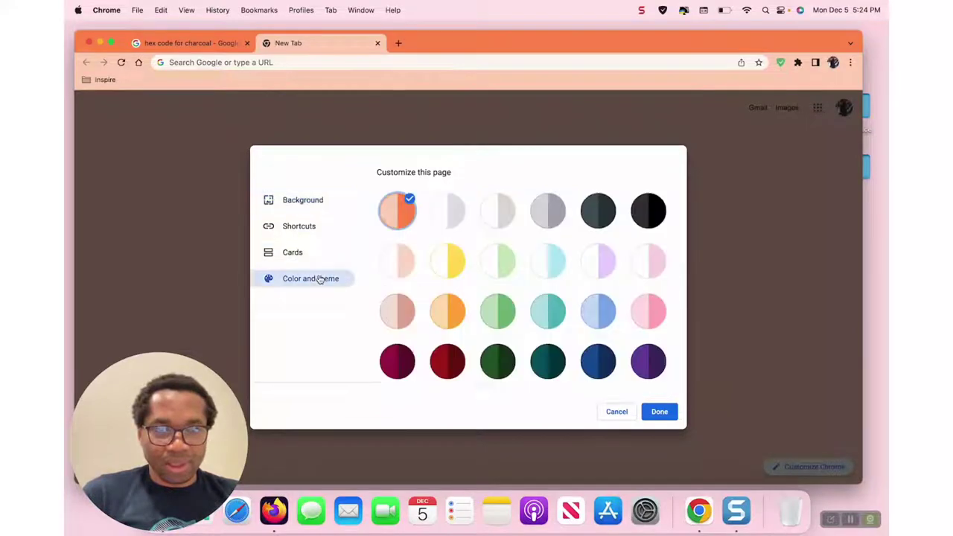
left_click(397, 211)
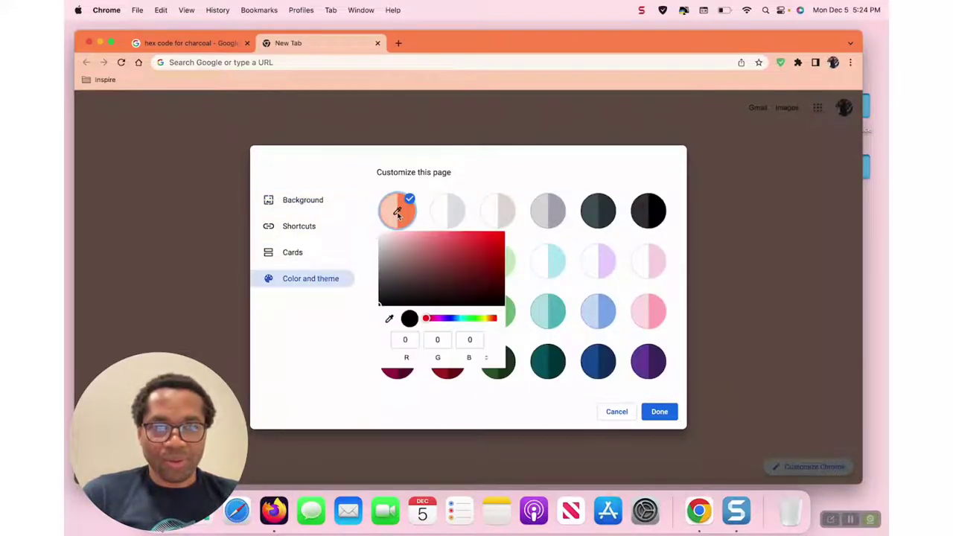
left_click(488, 360)
left_click(487, 360)
left_click(460, 341)
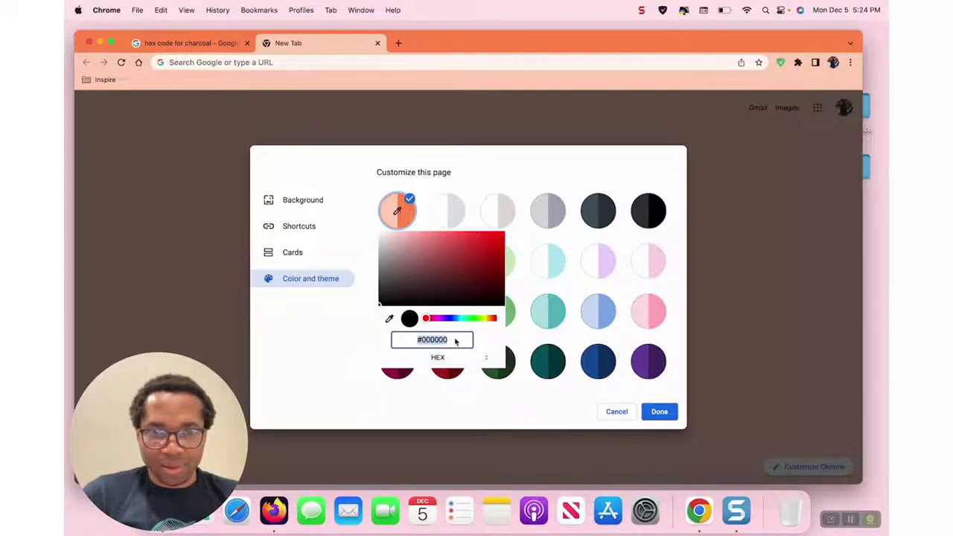
key("BackSpace")
key("BackSpace")
key("BackSpace")
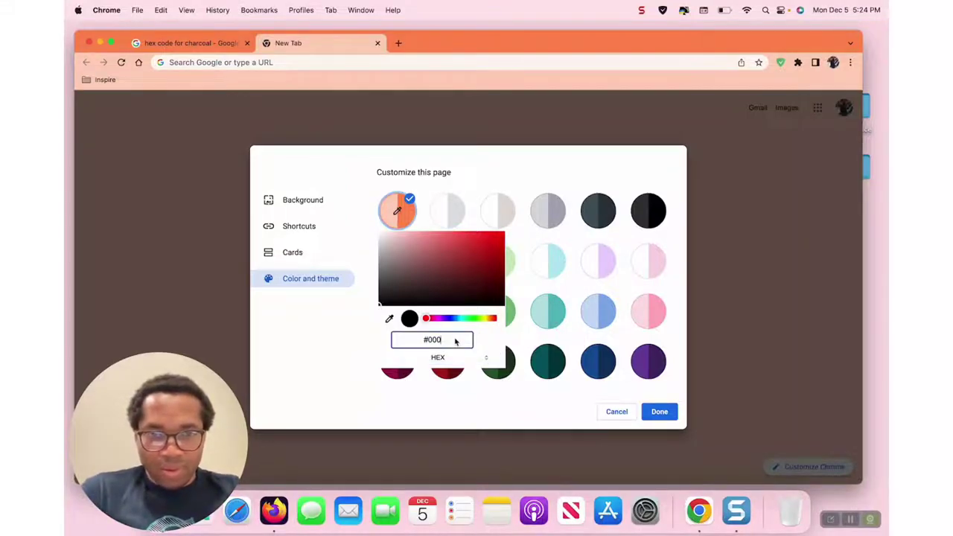
key("BackSpace")
key("BackSpace")
key("BackSpace")
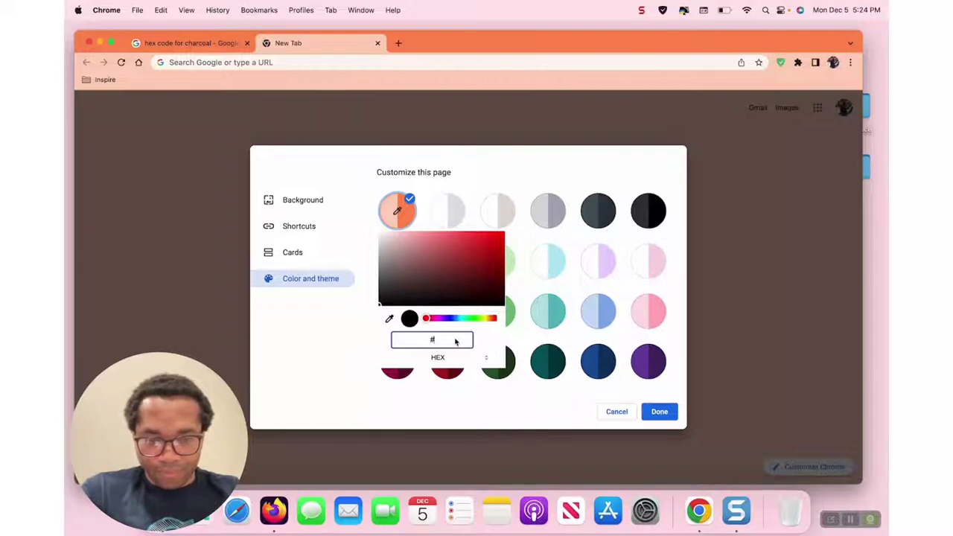
type("36")
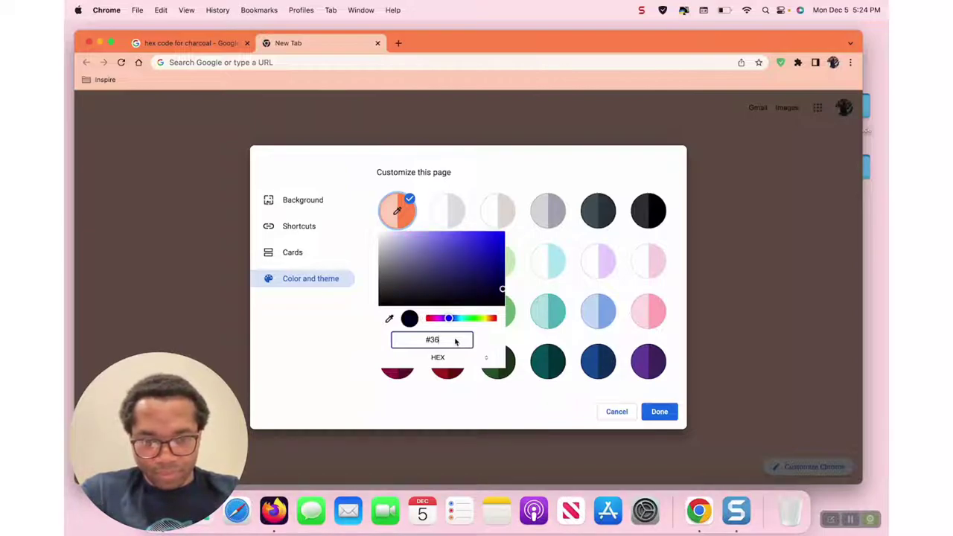
type("454F")
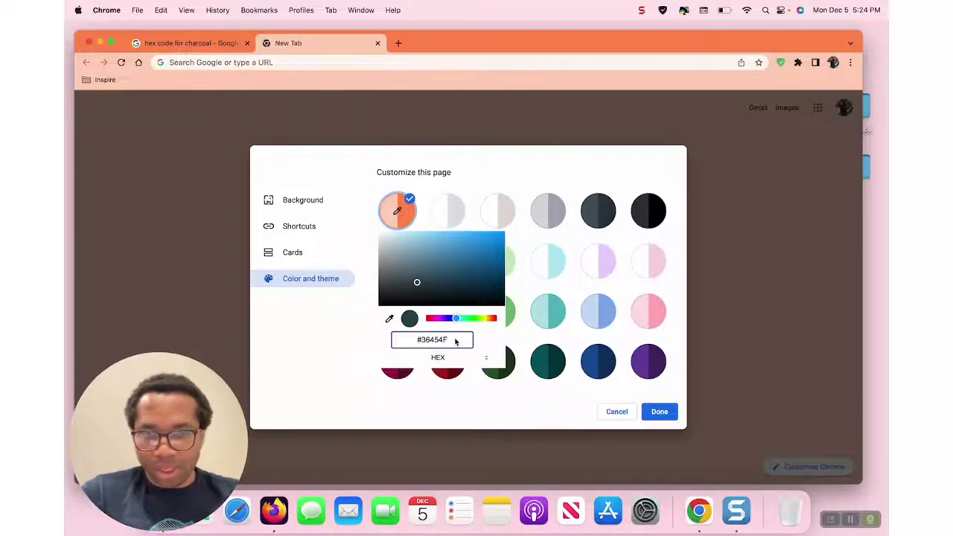
key("Return")
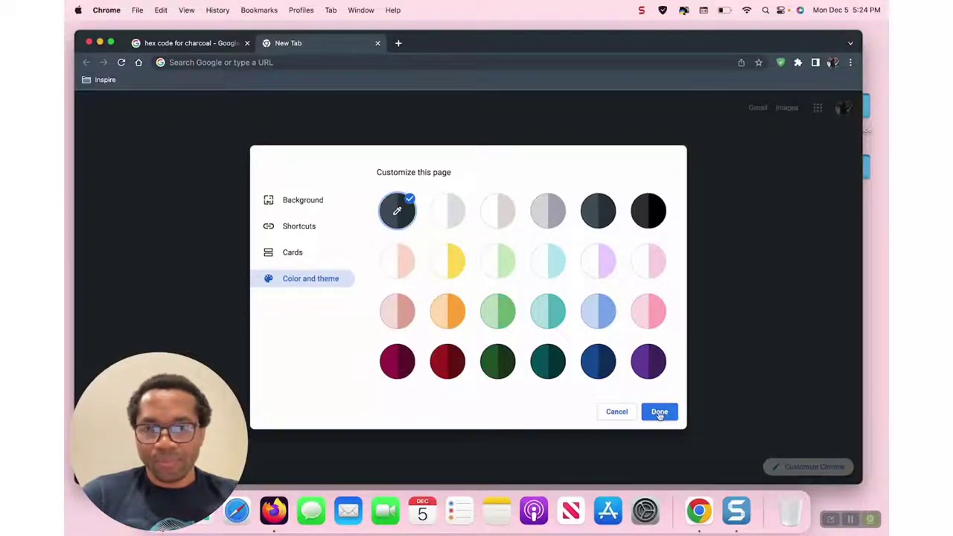
left_click(659, 412)
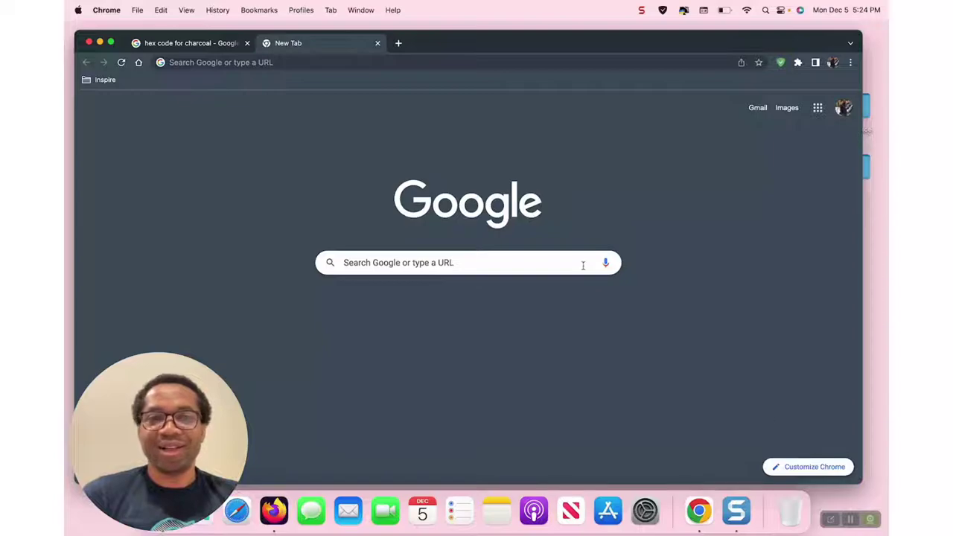
- Quit Google Chrome from the Chrome menu and relaunch it from the Dock
left_click(106, 10)
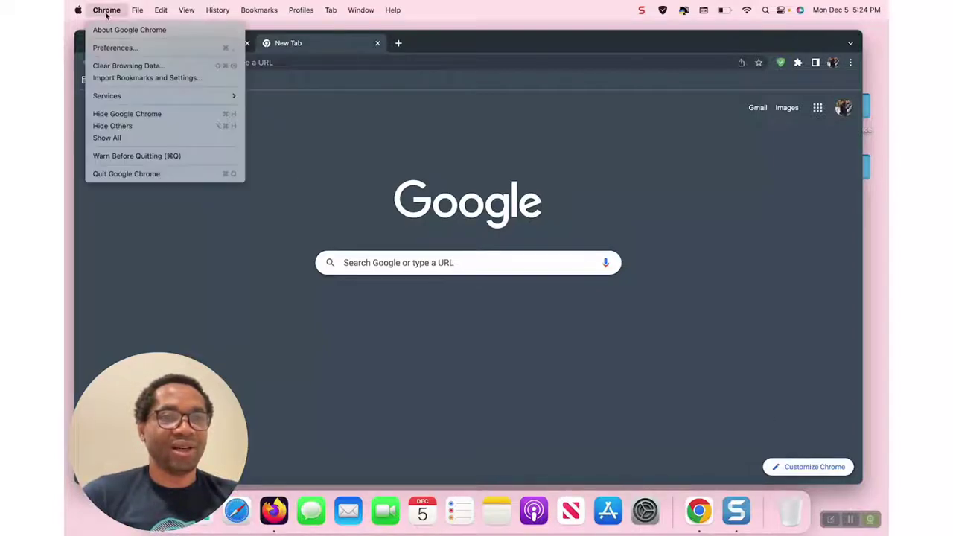
left_click(137, 174)
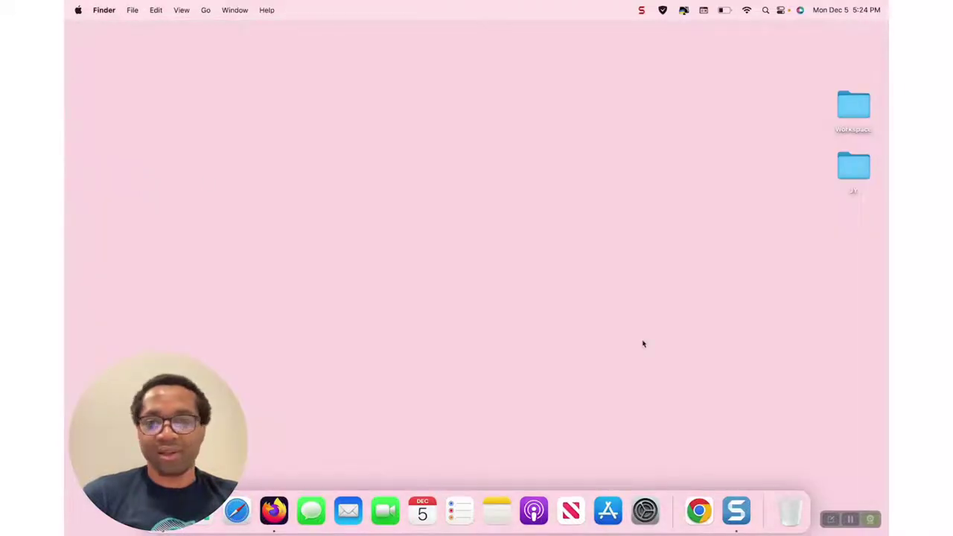
left_click(699, 510)
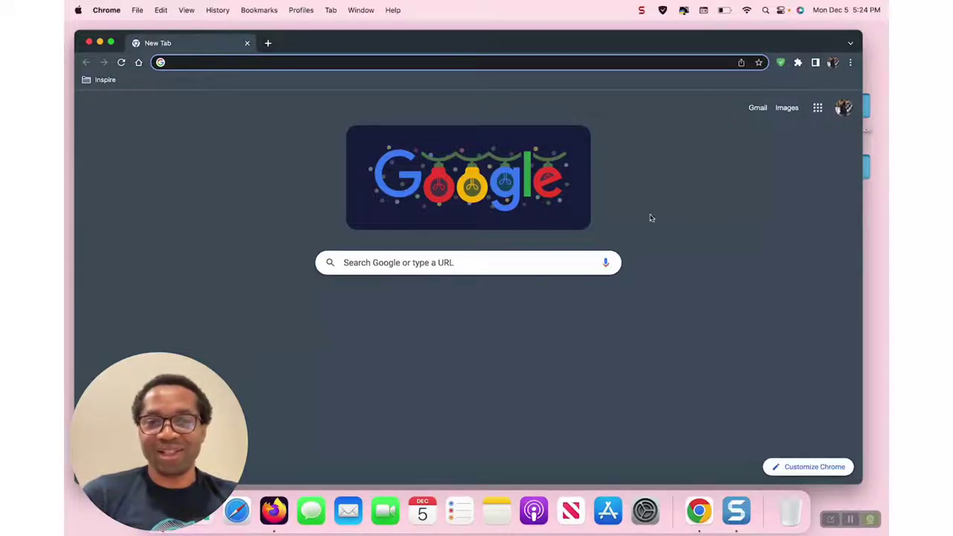
- Replace the charcoal theme with custom hex colour FF5400 in Color and theme
left_click(807, 467)
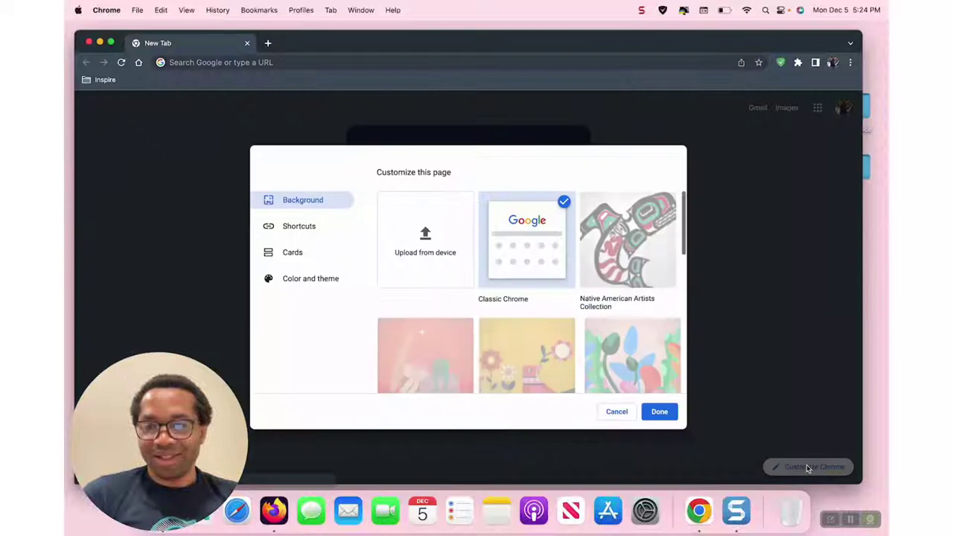
left_click(346, 280)
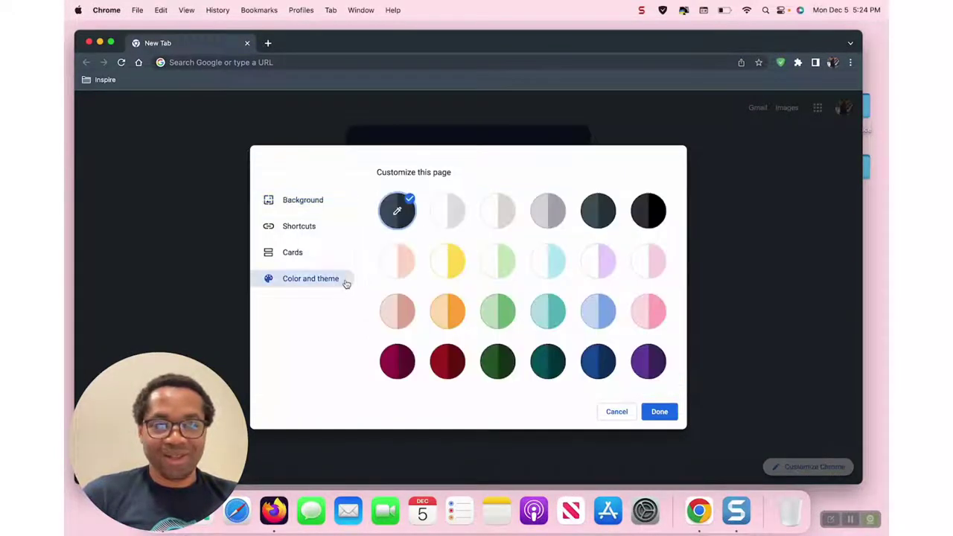
left_click(400, 217)
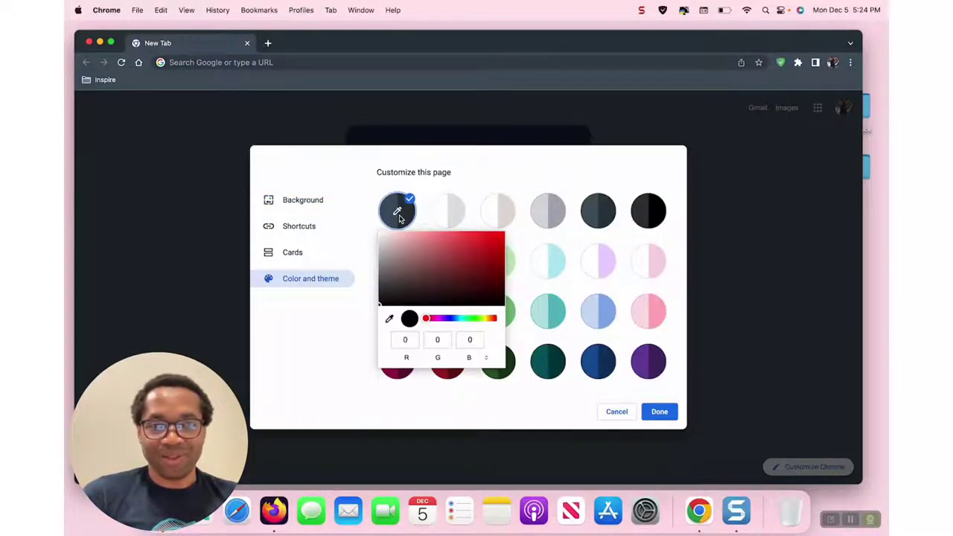
left_click(488, 359)
left_click(487, 359)
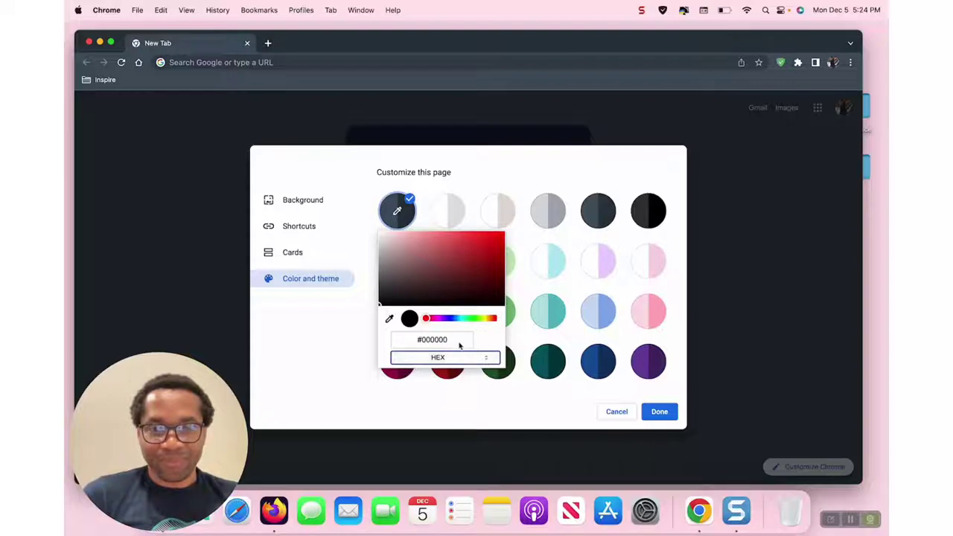
double_click(456, 342)
type("F")
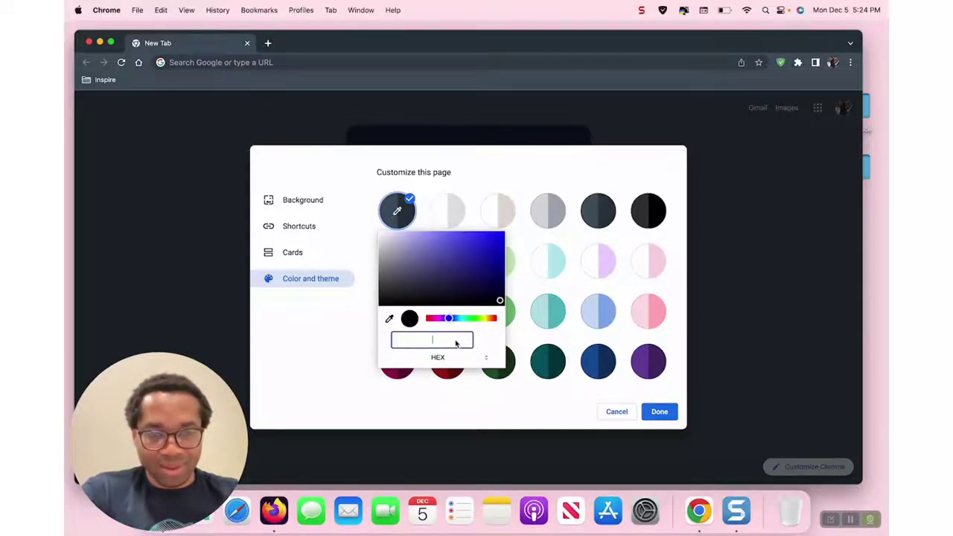
type("FF")
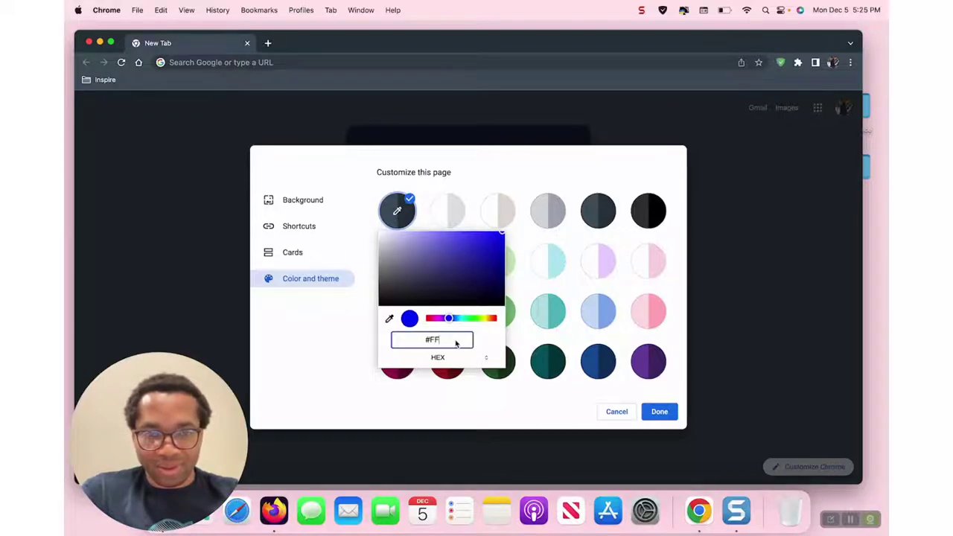
type("5400")
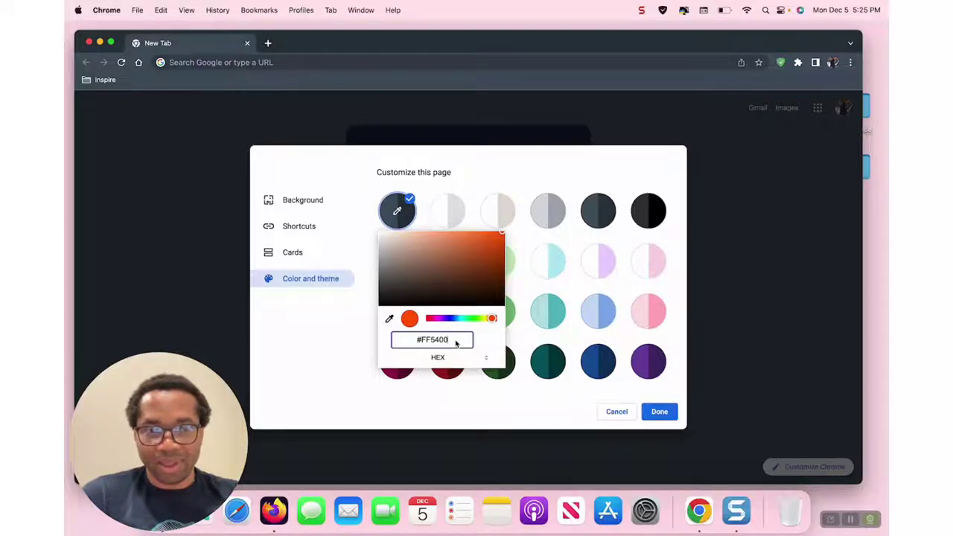
key("Return")
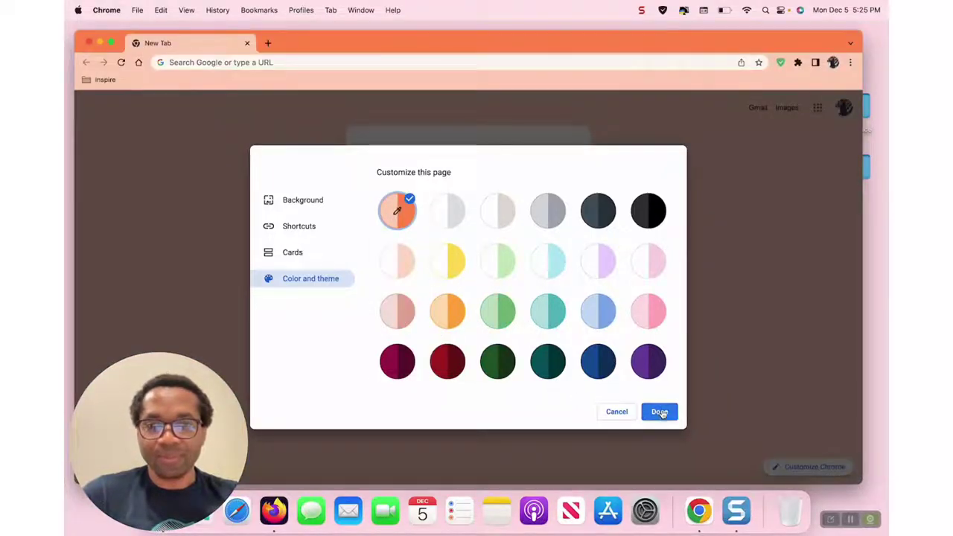
left_click(661, 414)
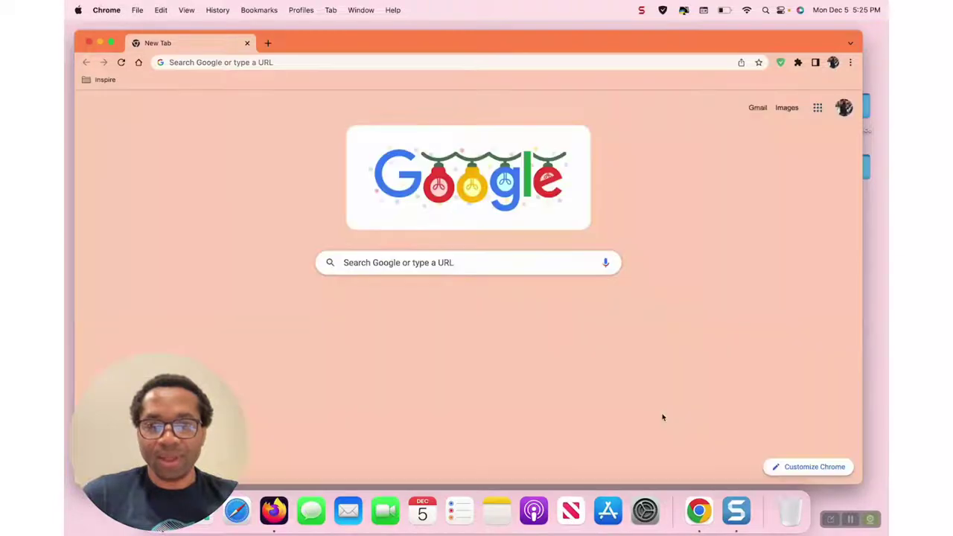
- Close the window, quit and relaunch Chrome, and open Customize Chrome on the new tab
left_click(88, 42)
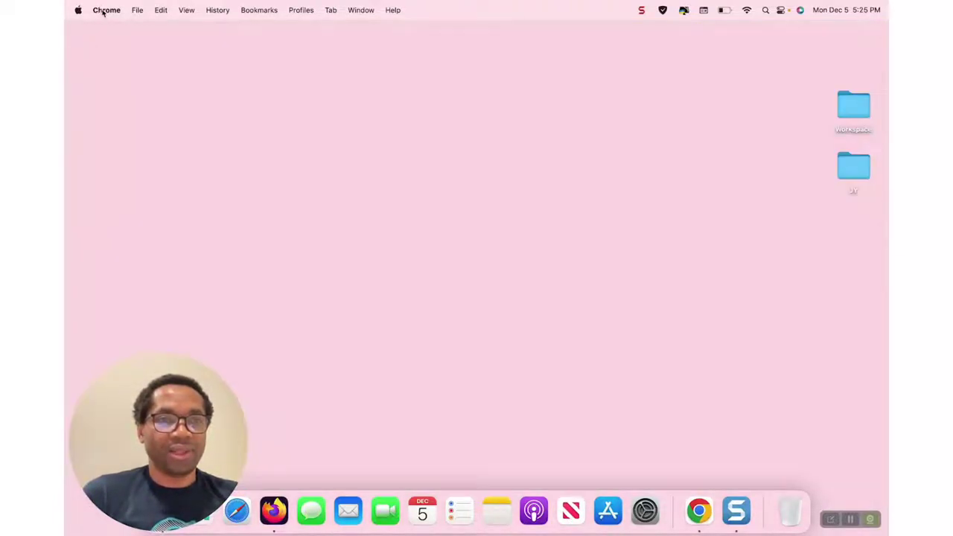
left_click(105, 10)
left_click(132, 172)
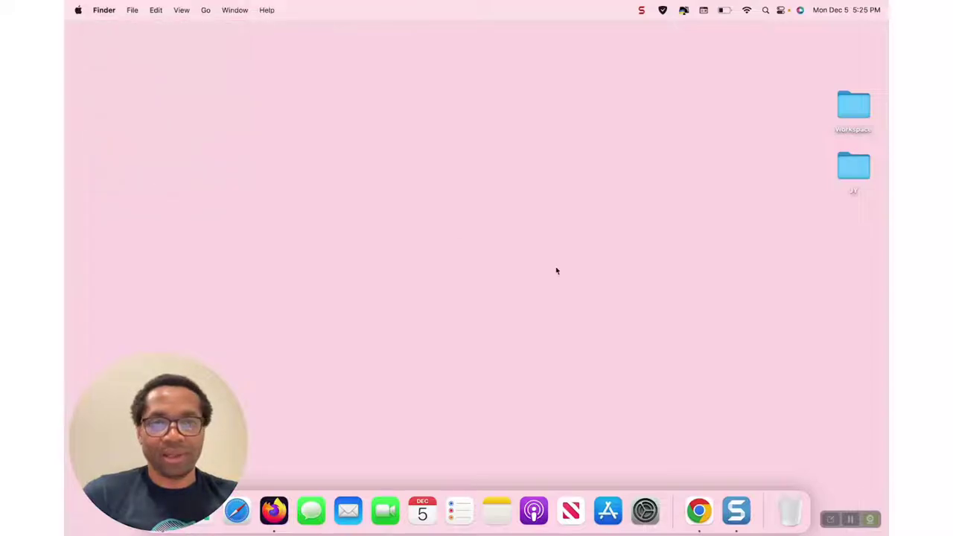
left_click(698, 510)
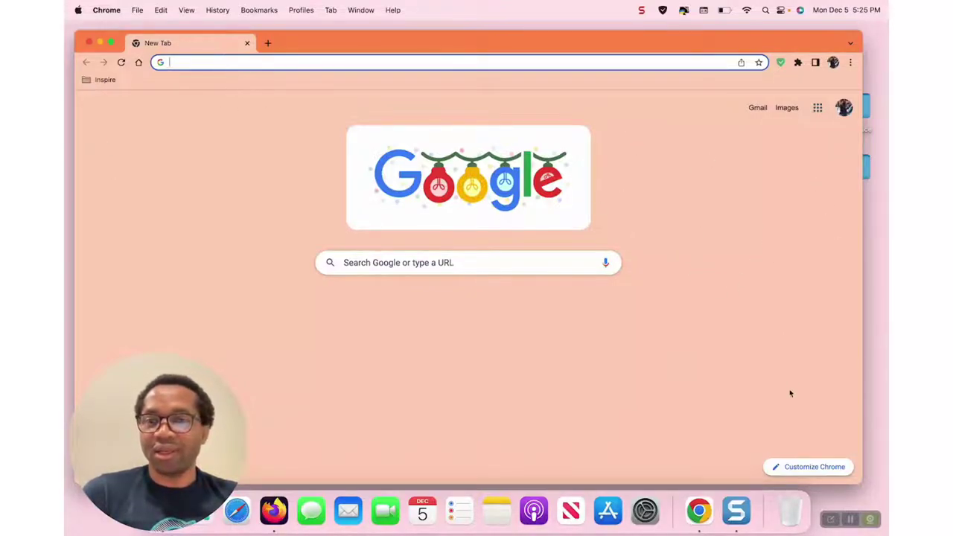
left_click(796, 467)
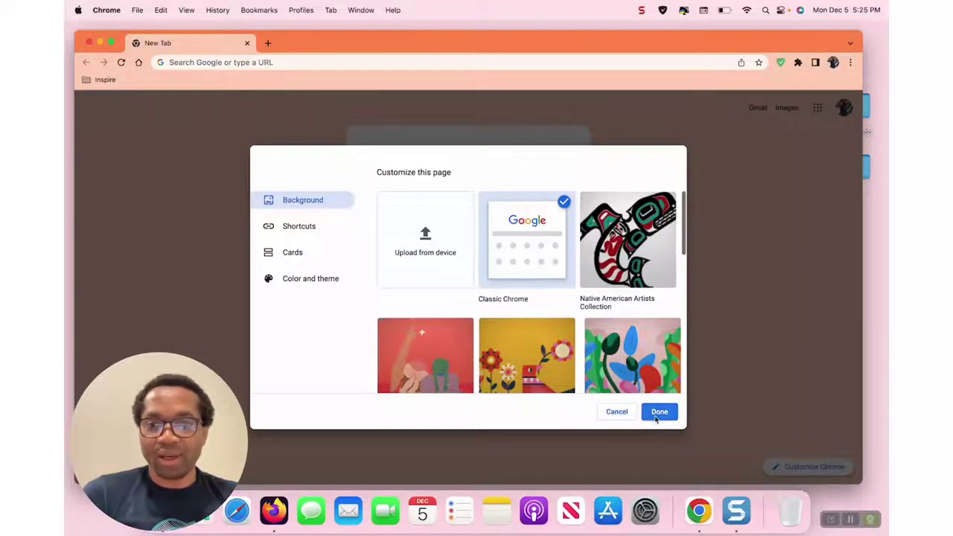
- Reopen the customization panel and open the Solid colors background collection
left_click(658, 414)
left_click(820, 466)
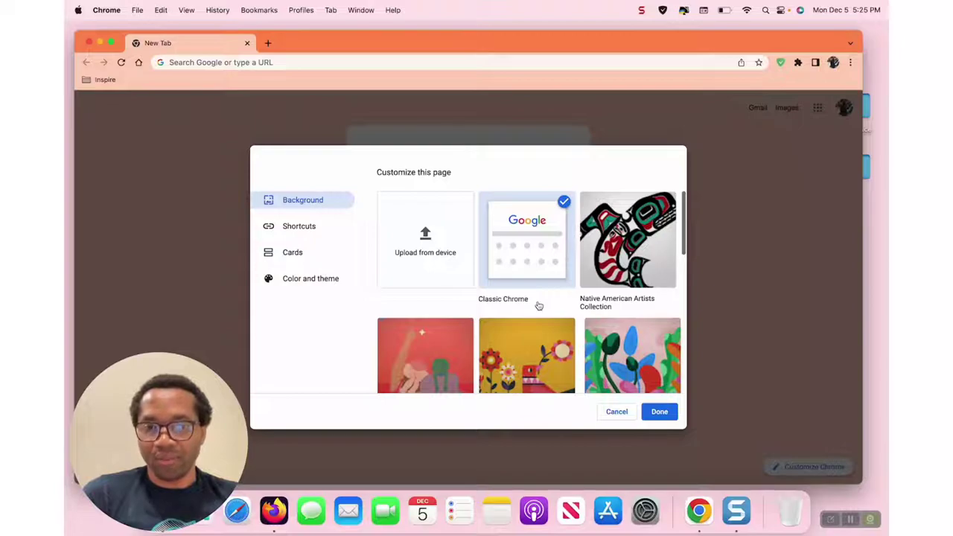
scroll(539, 305, "down", 2)
scroll(538, 305, "down", 2)
scroll(538, 305, "down", 3)
scroll(538, 305, "down", 2)
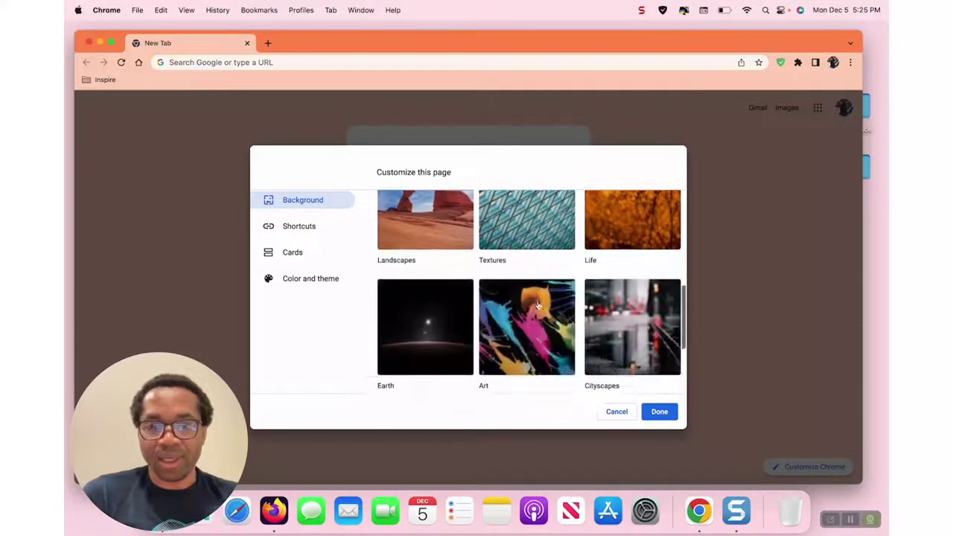
scroll(539, 305, "down", 3)
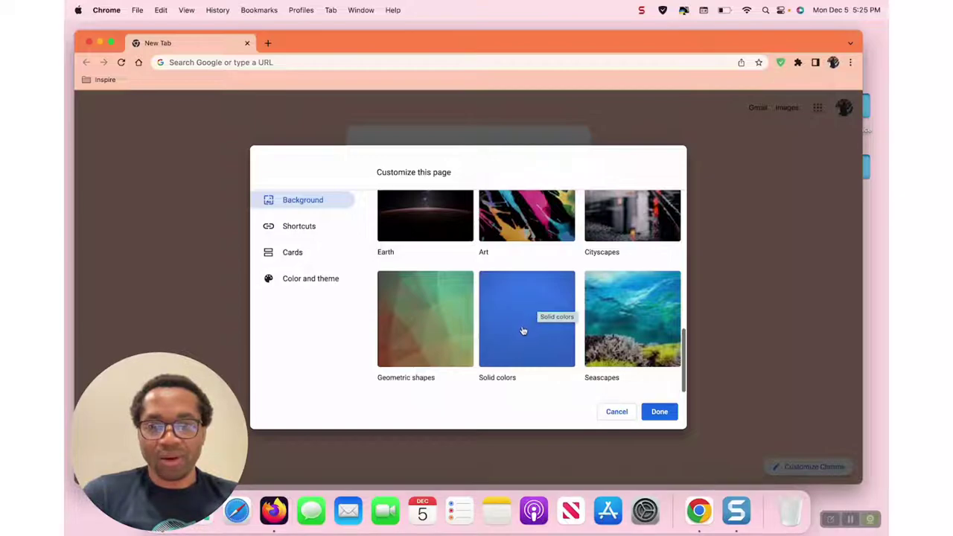
left_click(530, 333)
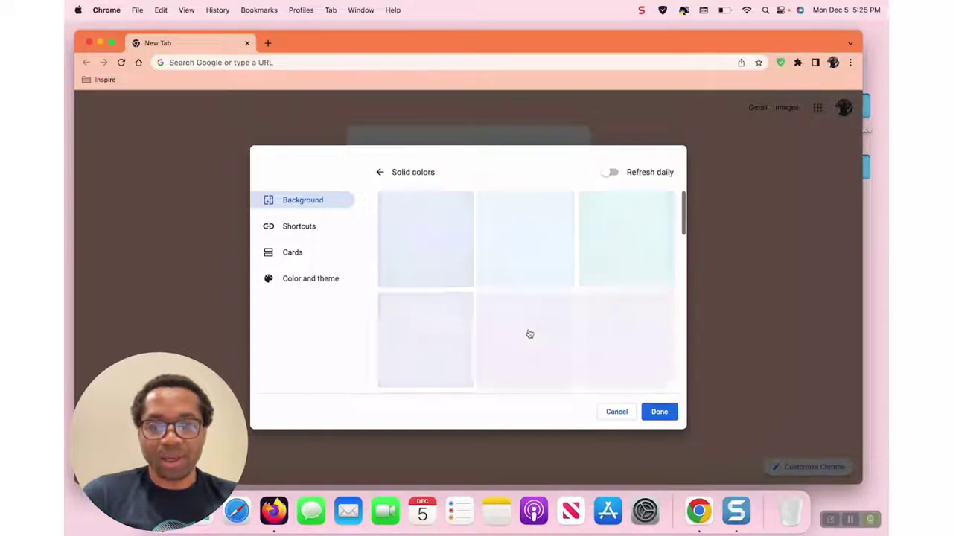
- Apply the brown solid-colour background and bring the customization panel back up
scroll(529, 333, "down", 1)
scroll(529, 334, "down", 2)
scroll(529, 333, "down", 3)
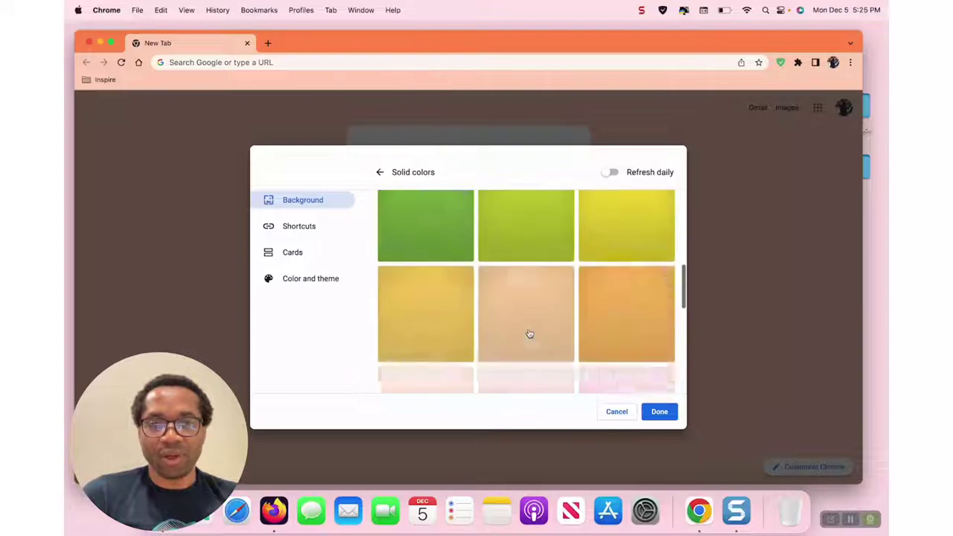
scroll(529, 333, "down", 3)
scroll(529, 333, "down", 3)
scroll(529, 334, "down", 1)
scroll(529, 334, "down", 1)
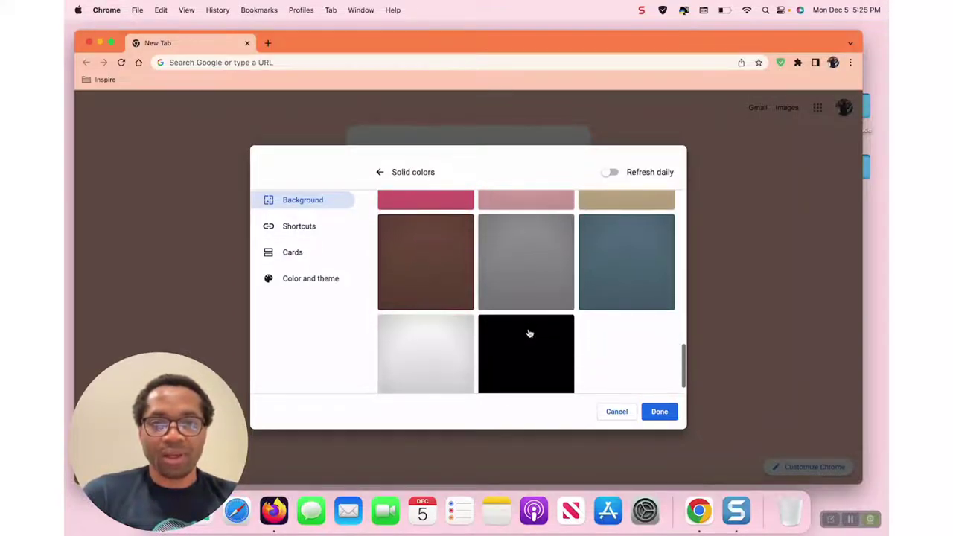
left_click(447, 284)
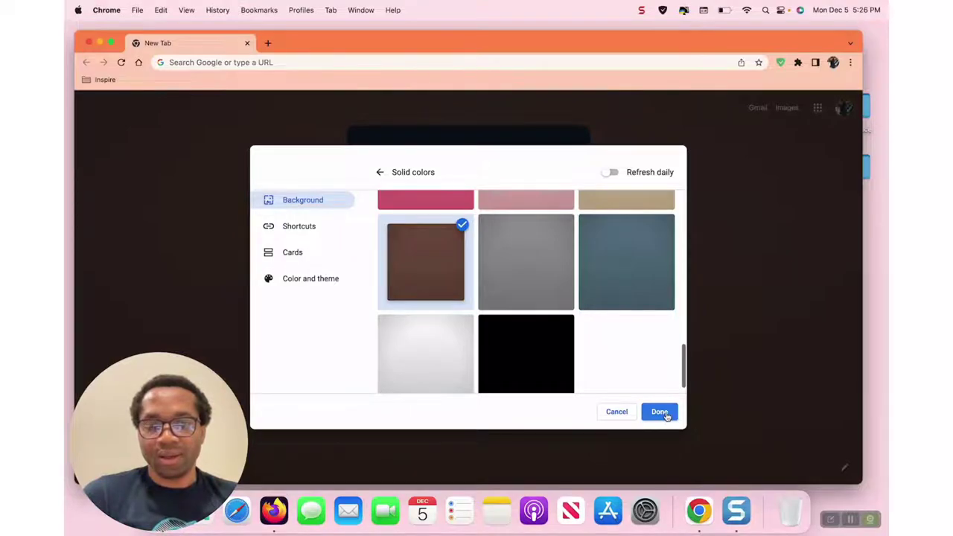
left_click(659, 412)
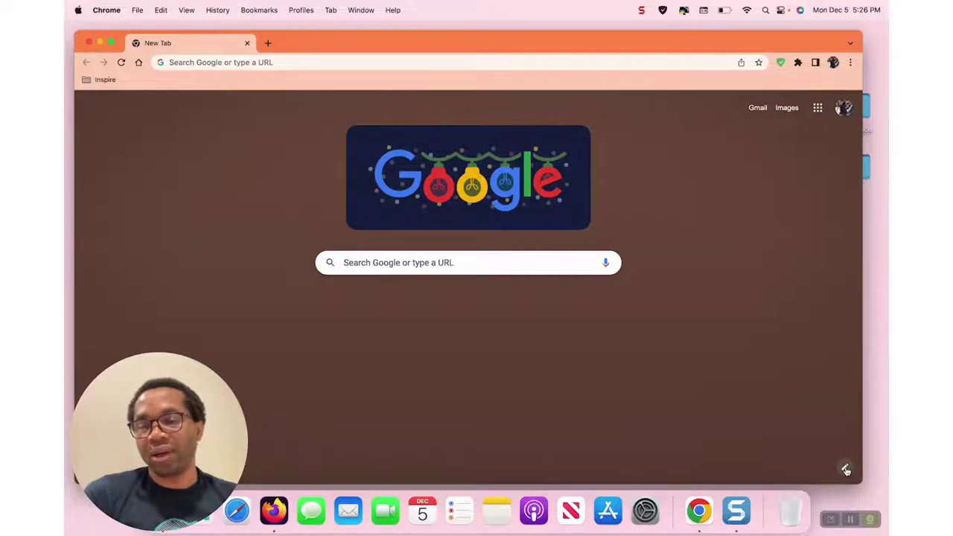
left_click(845, 468)
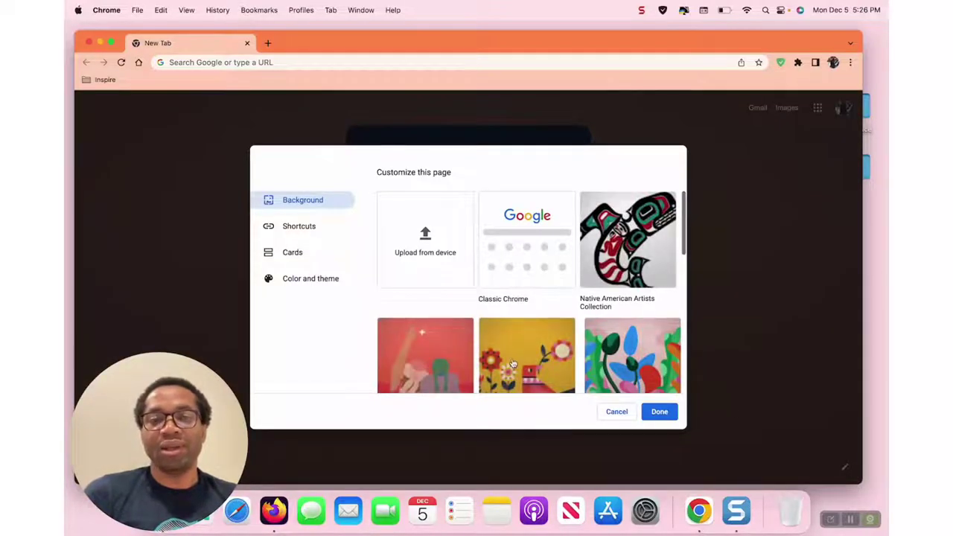
- Set the red artwork from Native American Artists Collection as the new-tab background
scroll(536, 344, "down", 2)
scroll(536, 344, "up", 1)
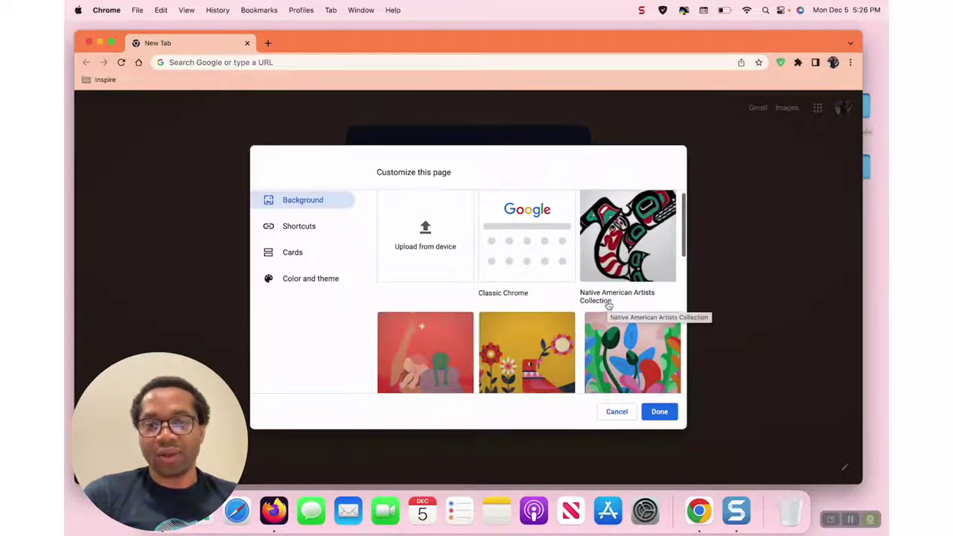
left_click(634, 268)
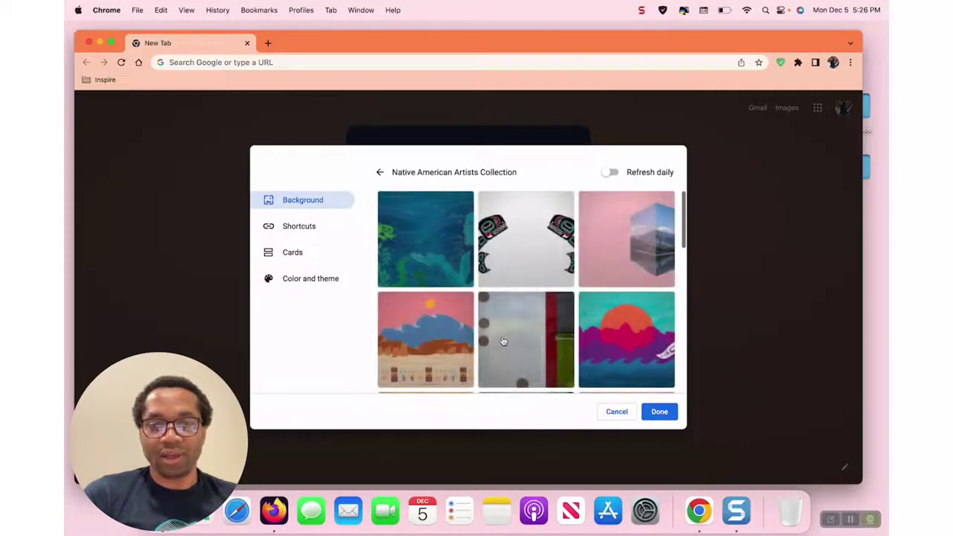
scroll(493, 341, "down", 3)
scroll(504, 340, "down", 5)
scroll(504, 340, "down", 5)
scroll(503, 340, "down", 3)
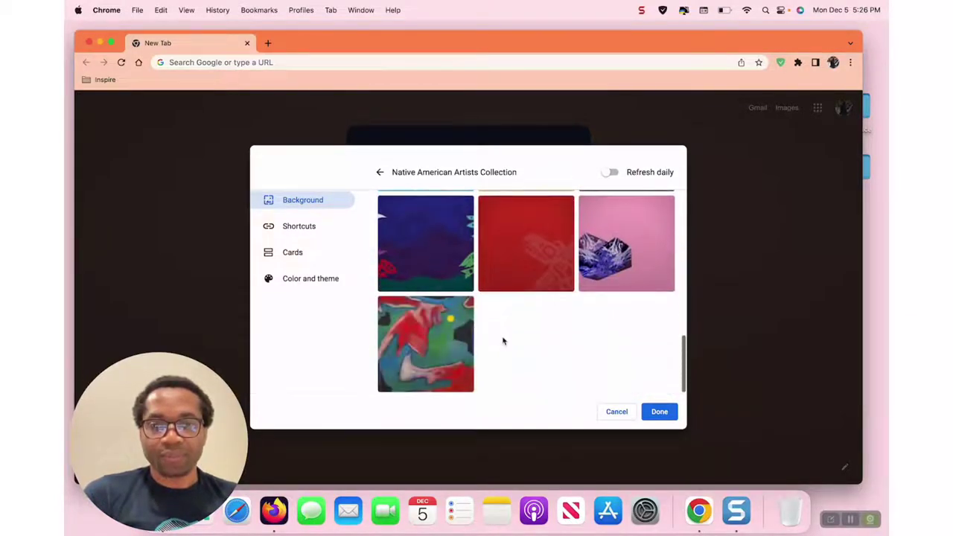
left_click(525, 268)
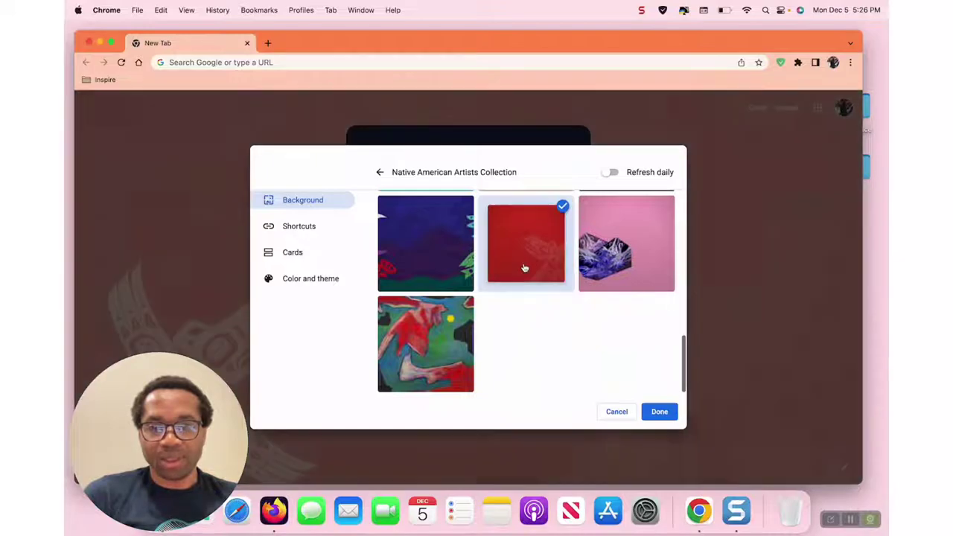
left_click(656, 414)
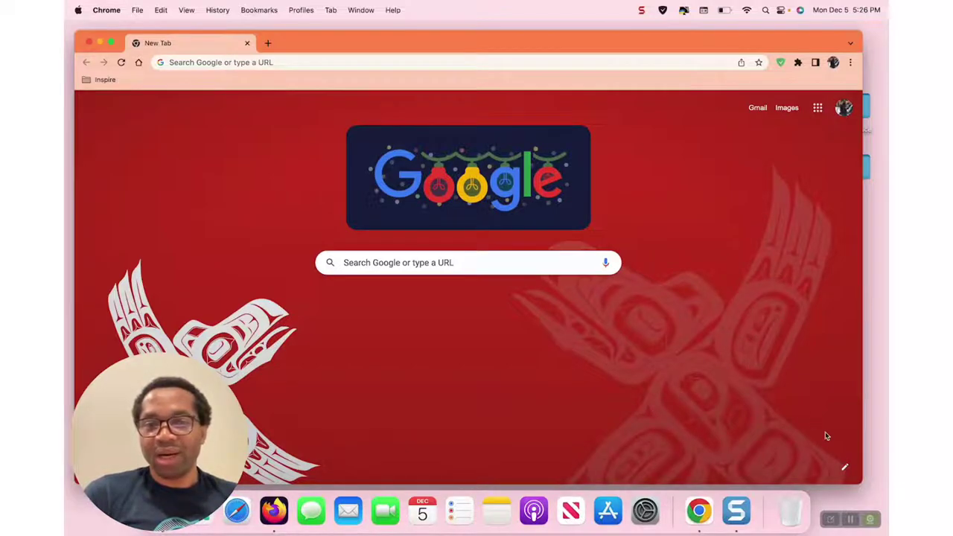
- Switch the theme colour to dark red under Color and theme
left_click(845, 470)
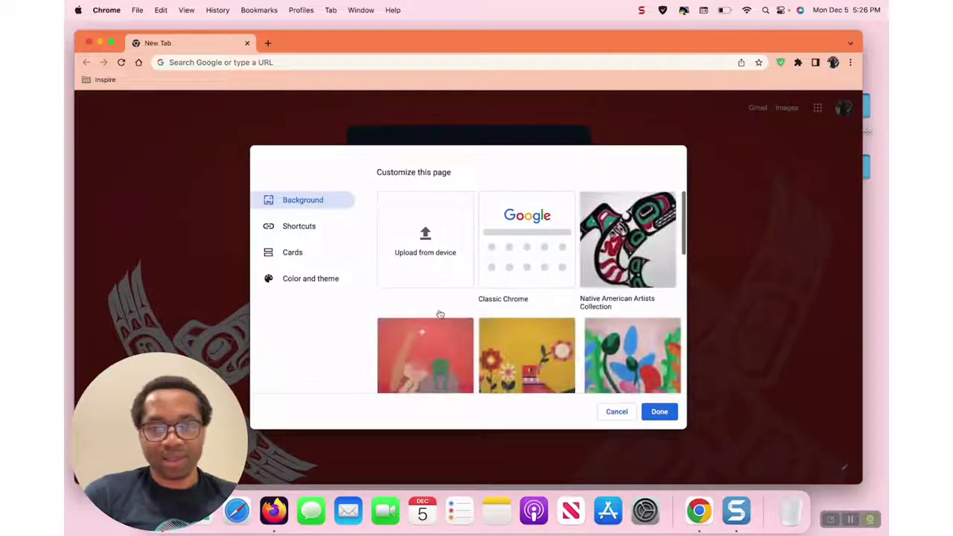
left_click(325, 282)
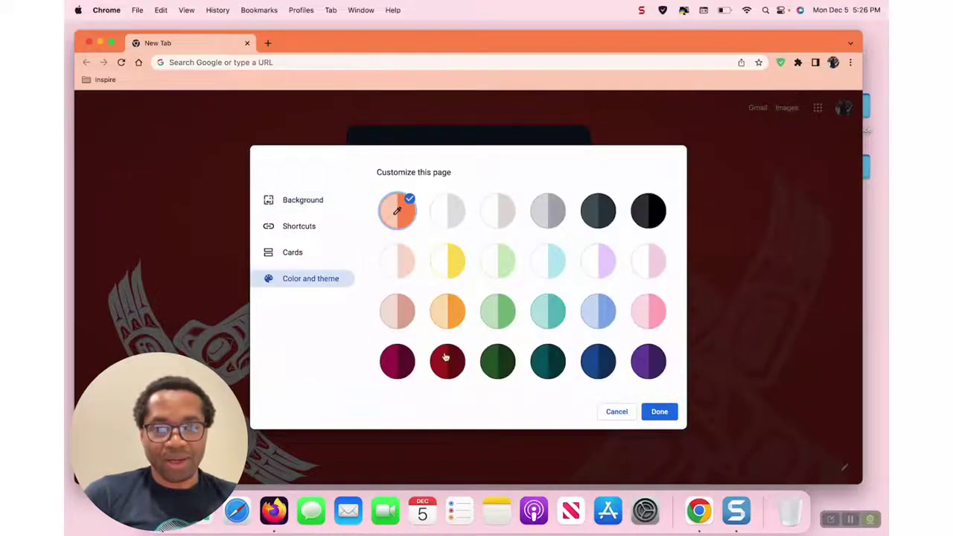
left_click(446, 363)
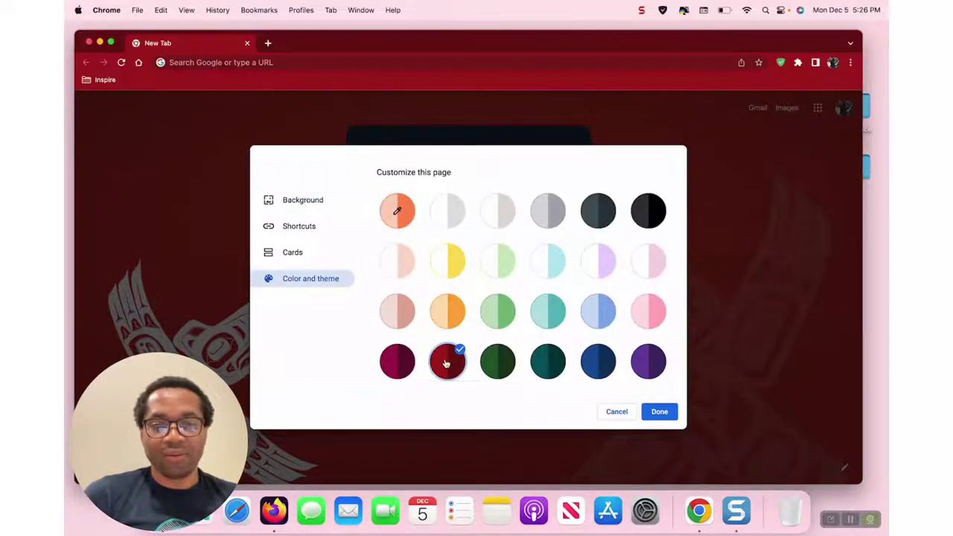
left_click(660, 412)
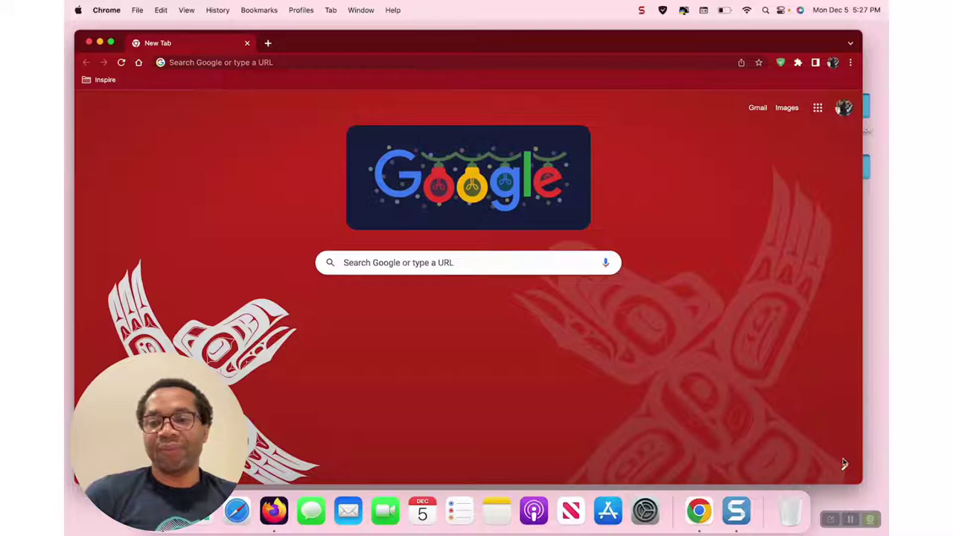
- Set a lake photo from the Landscapes collection as the new tab background
left_click(846, 469)
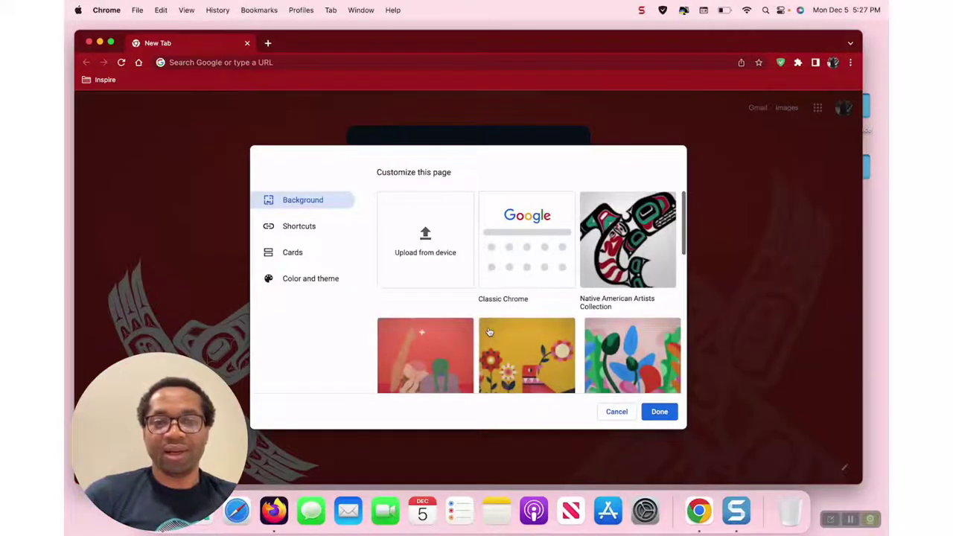
scroll(489, 334, "down", 3)
scroll(489, 333, "down", 2)
scroll(489, 334, "down", 1)
scroll(489, 333, "down", 2)
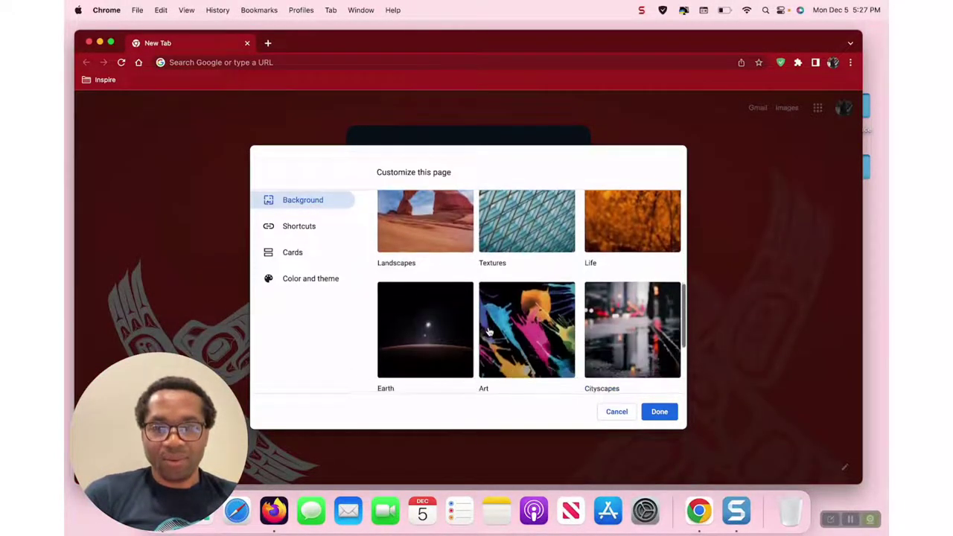
left_click(424, 227)
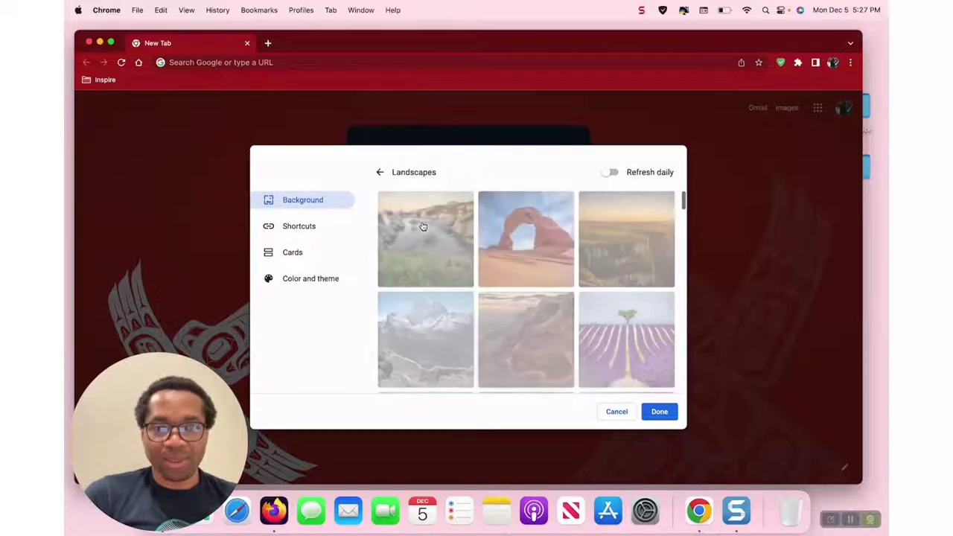
scroll(525, 322, "down", 2)
scroll(525, 321, "down", 2)
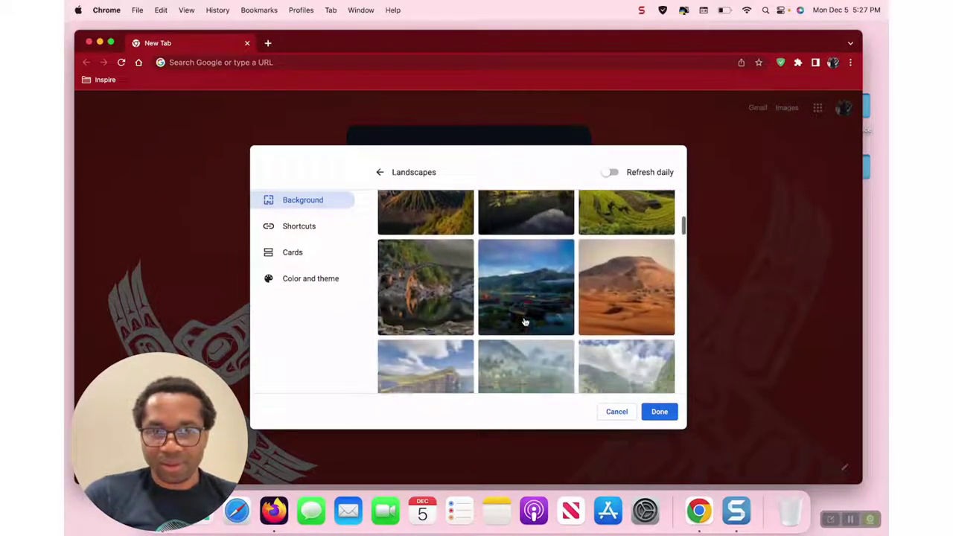
scroll(525, 321, "down", 2)
scroll(525, 322, "down", 2)
scroll(525, 322, "down", 2)
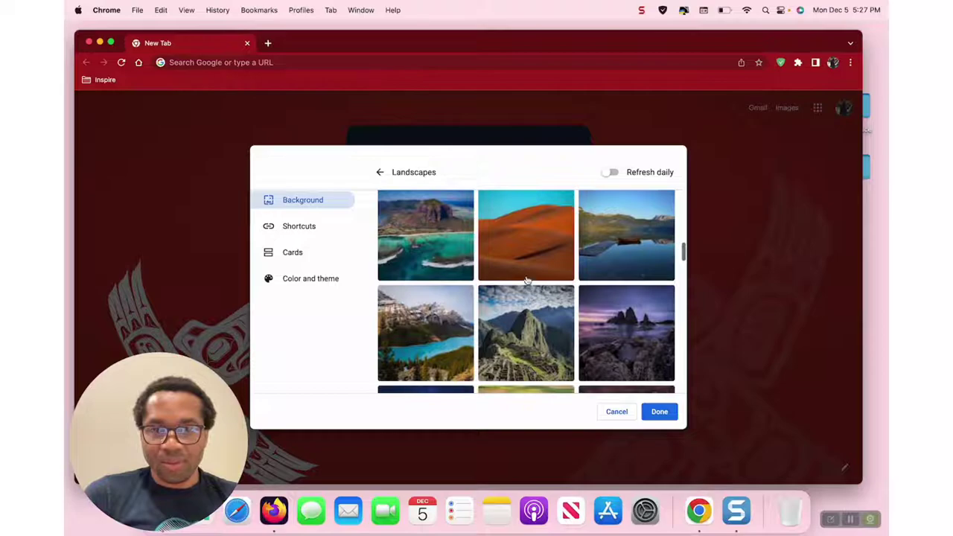
left_click(617, 258)
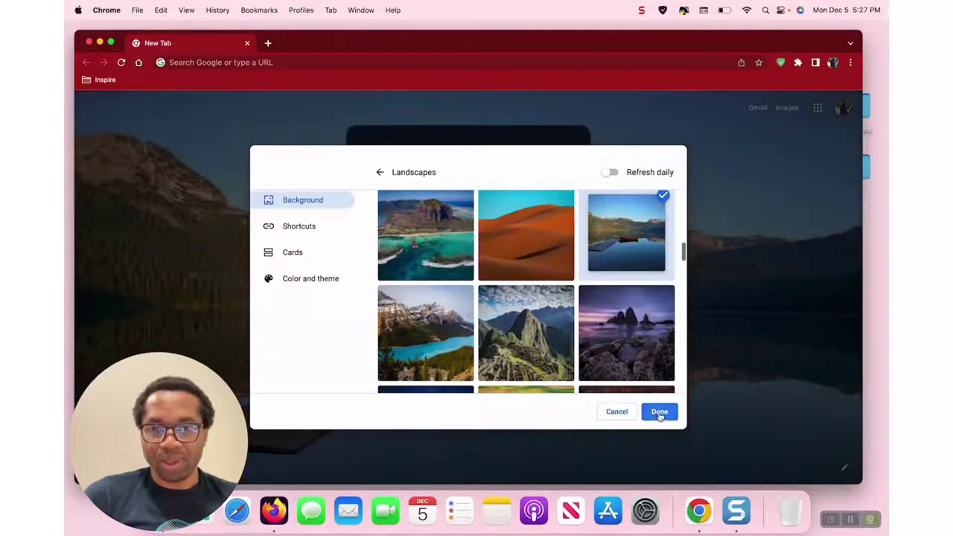
left_click(659, 413)
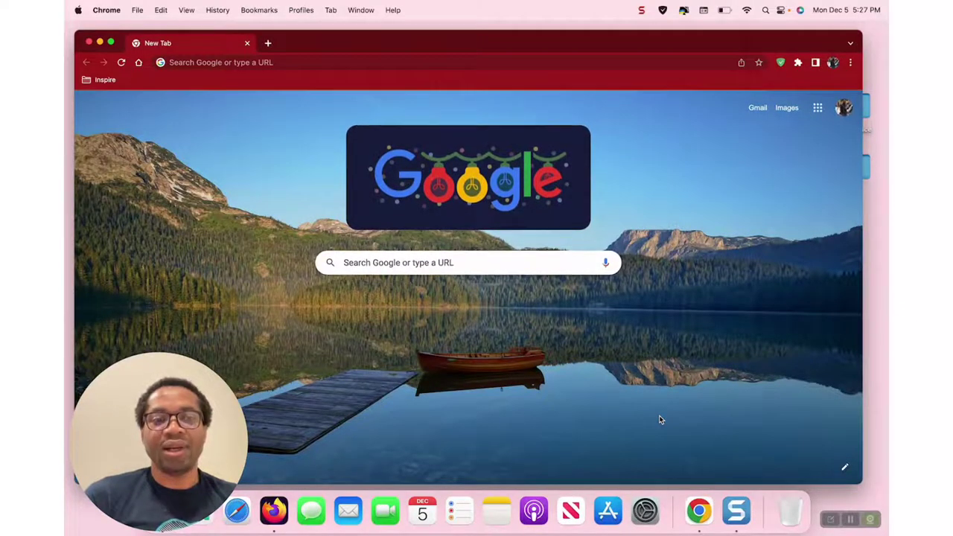
- Swap the lake for an underwater coral photo from the Seascapes collection
left_click(844, 467)
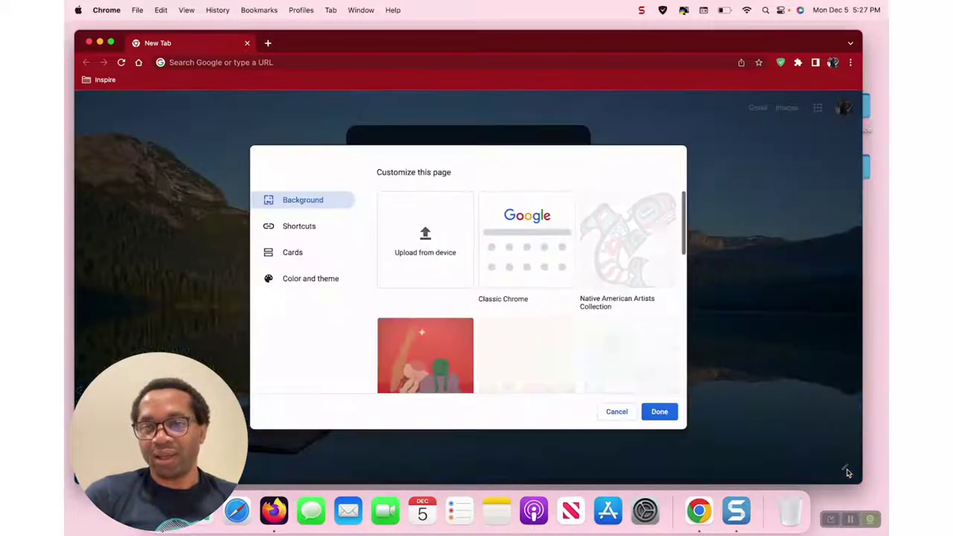
scroll(566, 326, "down", 1)
scroll(566, 325, "down", 5)
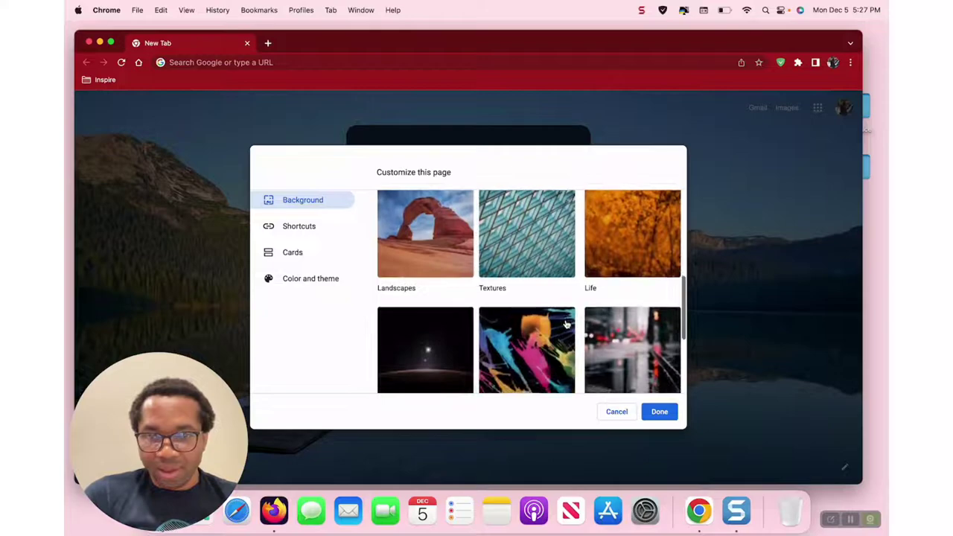
scroll(566, 326, "down", 3)
scroll(566, 325, "down", 1)
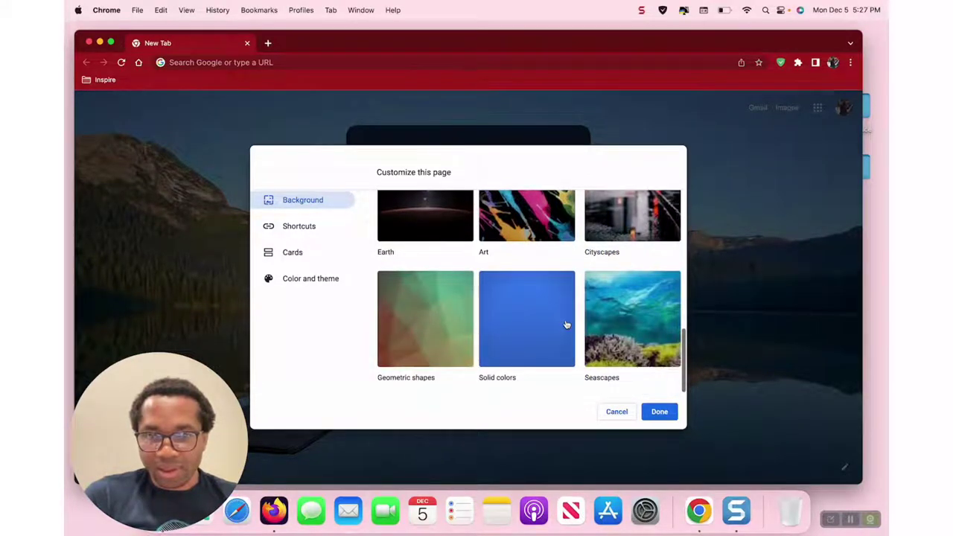
left_click(620, 330)
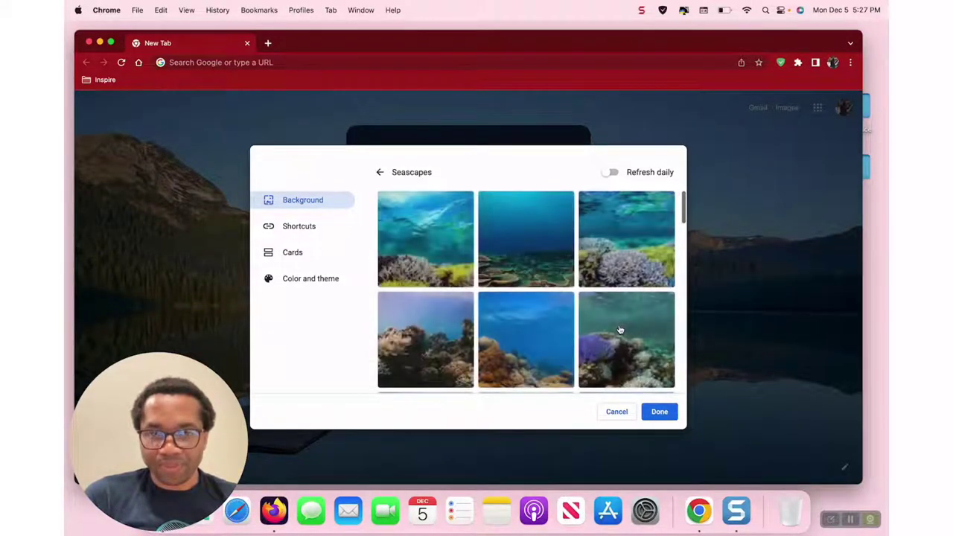
scroll(619, 329, "down", 2)
scroll(620, 329, "down", 1)
scroll(619, 329, "down", 3)
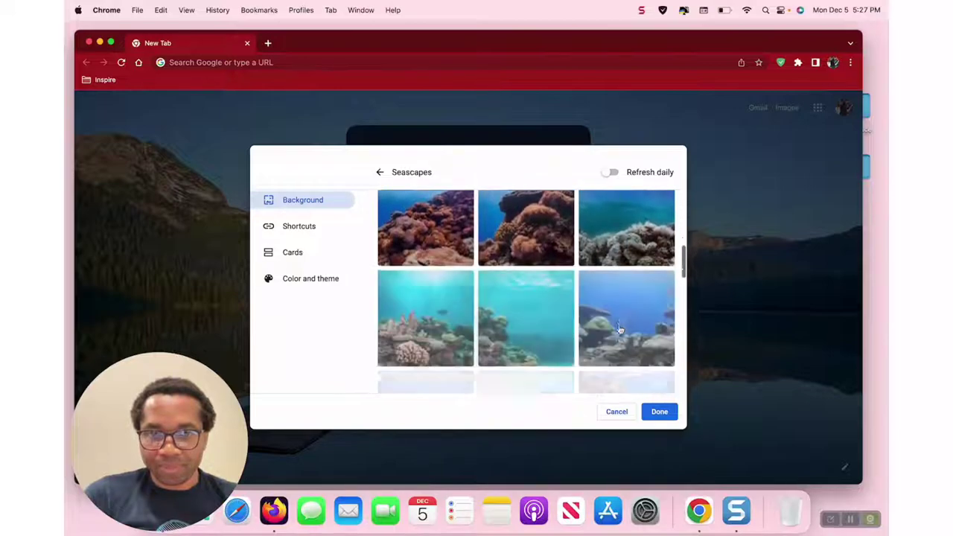
scroll(619, 329, "down", 2)
scroll(620, 329, "down", 2)
scroll(620, 329, "down", 2)
scroll(620, 329, "down", 2)
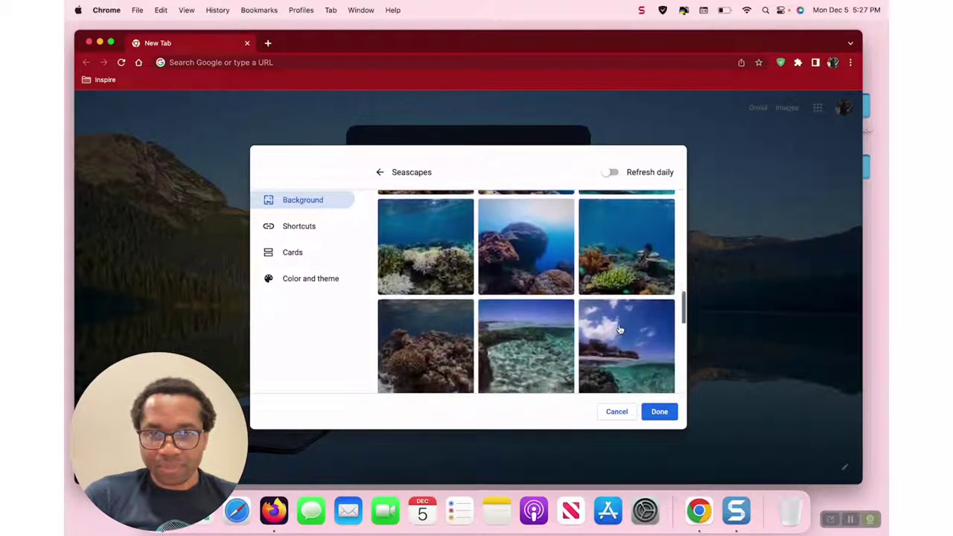
scroll(620, 330, "down", 2)
scroll(619, 329, "down", 2)
scroll(620, 329, "down", 2)
scroll(619, 330, "down", 2)
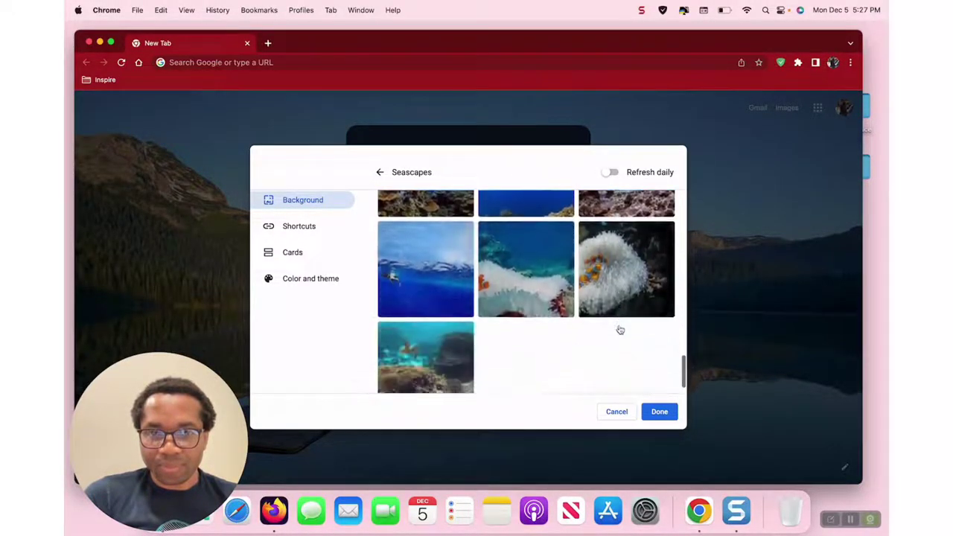
scroll(619, 330, "down", 1)
left_click(545, 208)
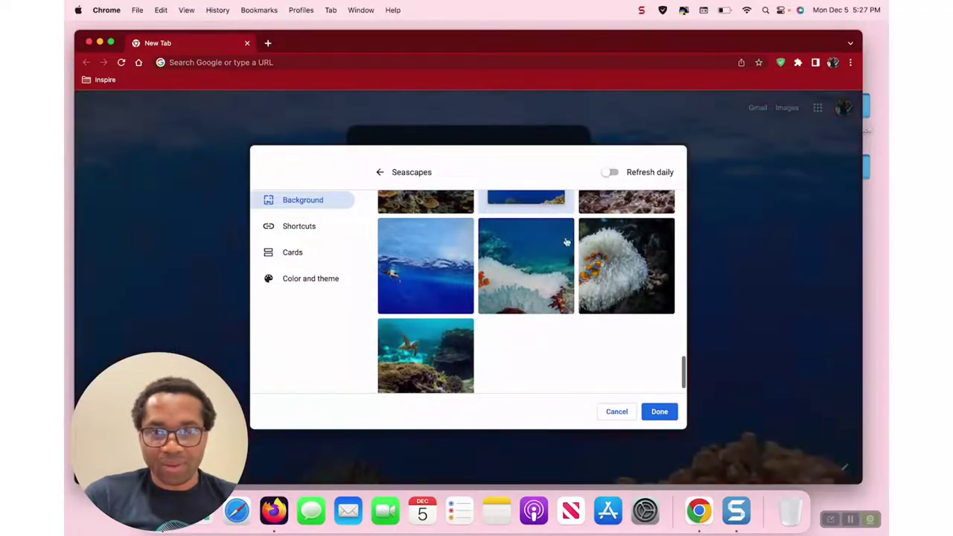
left_click(659, 411)
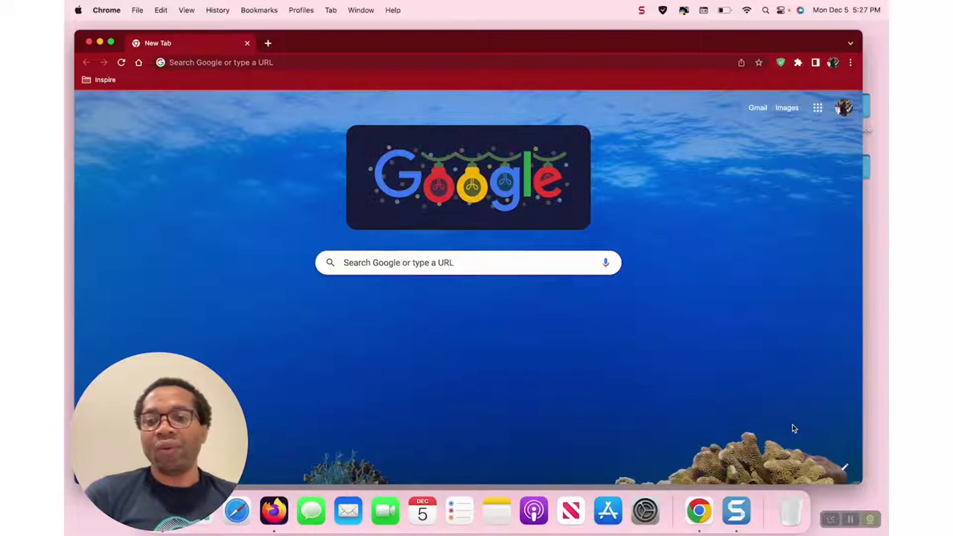
- Upload the 'inspire' PNG from the computer as the new tab background
left_click(845, 467)
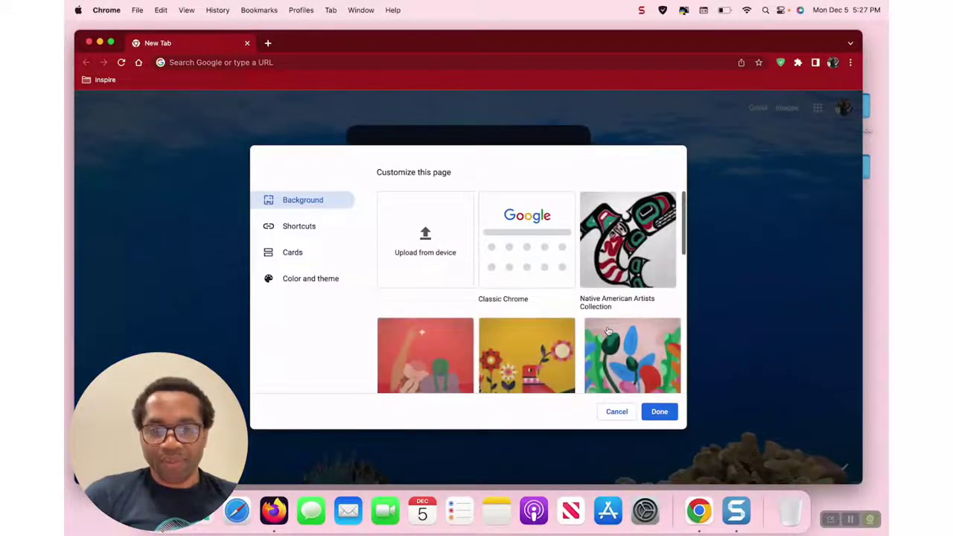
scroll(608, 331, "down", 3)
scroll(609, 331, "down", 2)
scroll(608, 331, "up", 5)
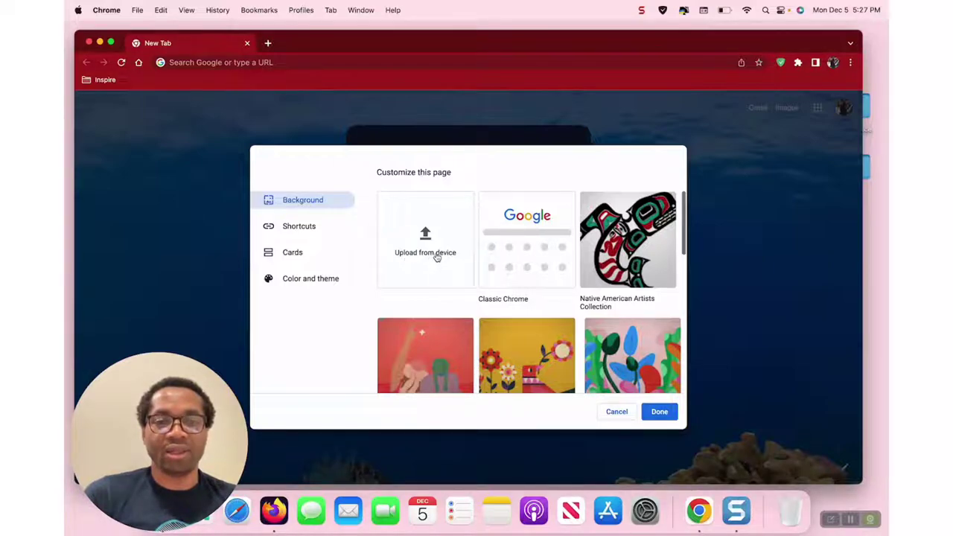
left_click(437, 257)
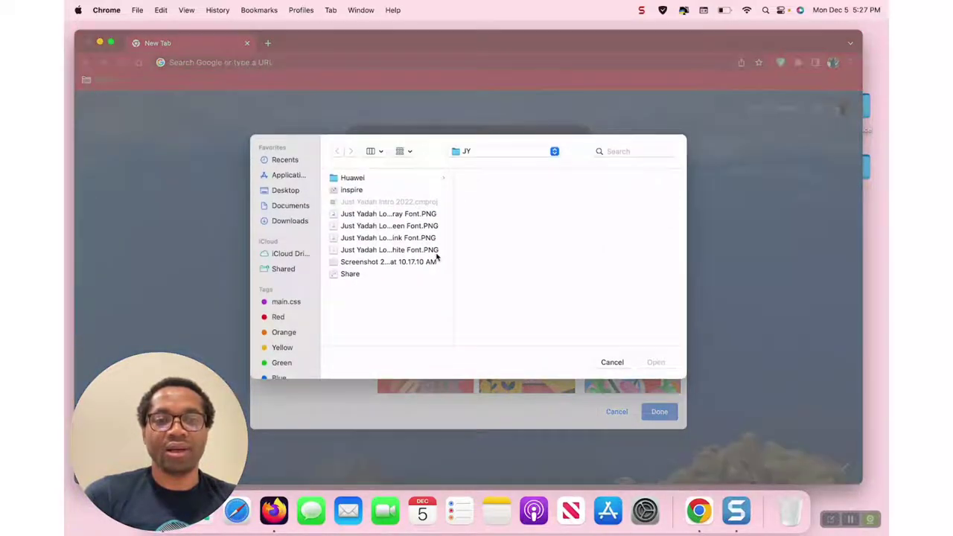
left_click(357, 192)
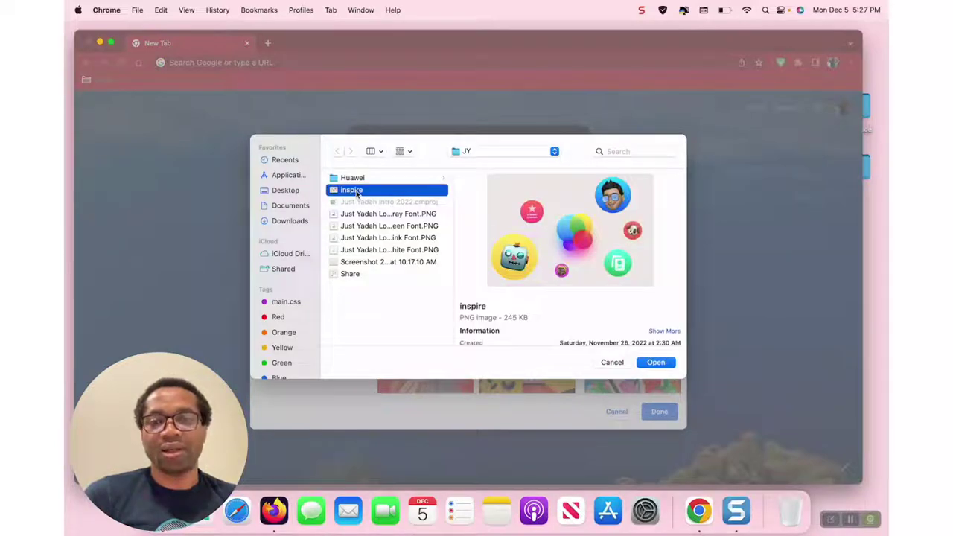
left_click(656, 363)
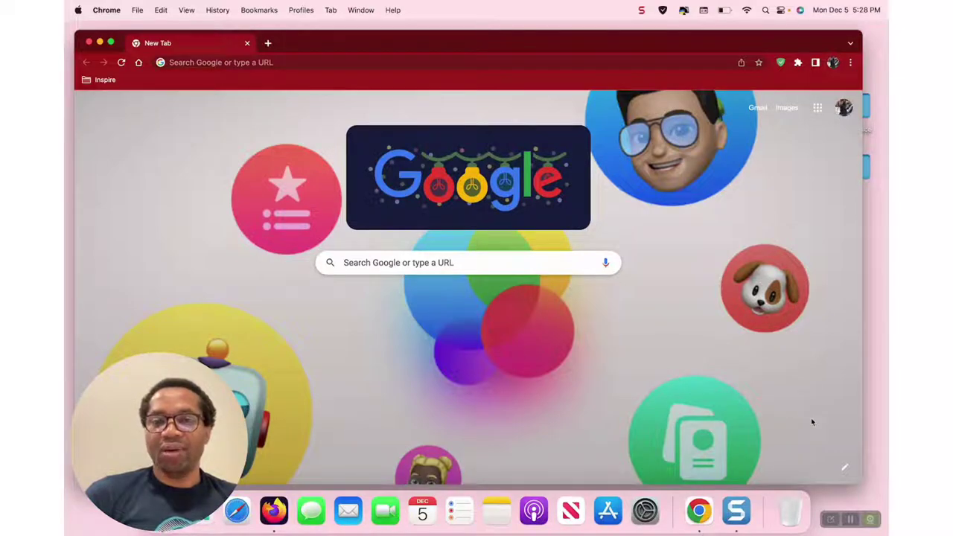
- Open two new tabs to check the background, then close the browser window
left_click(268, 42)
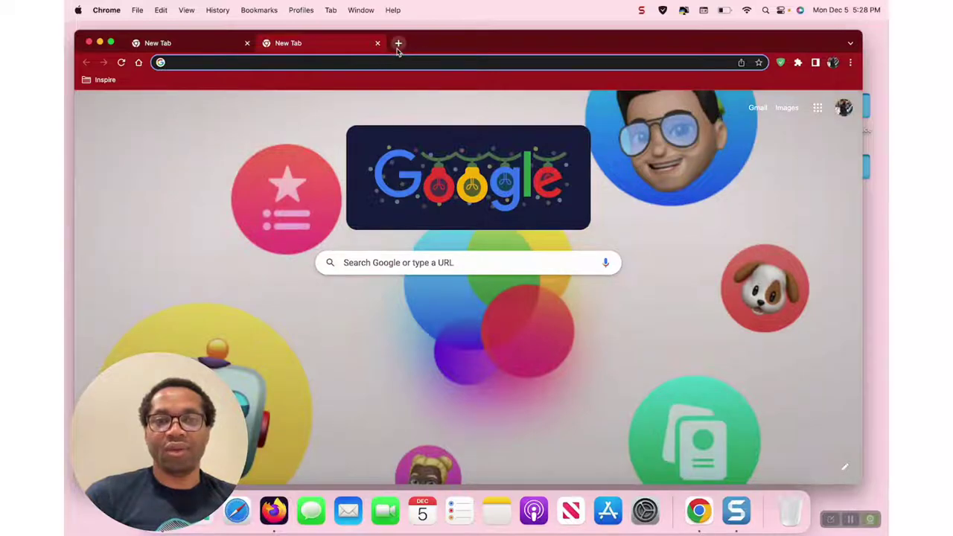
left_click(398, 42)
left_click(89, 42)
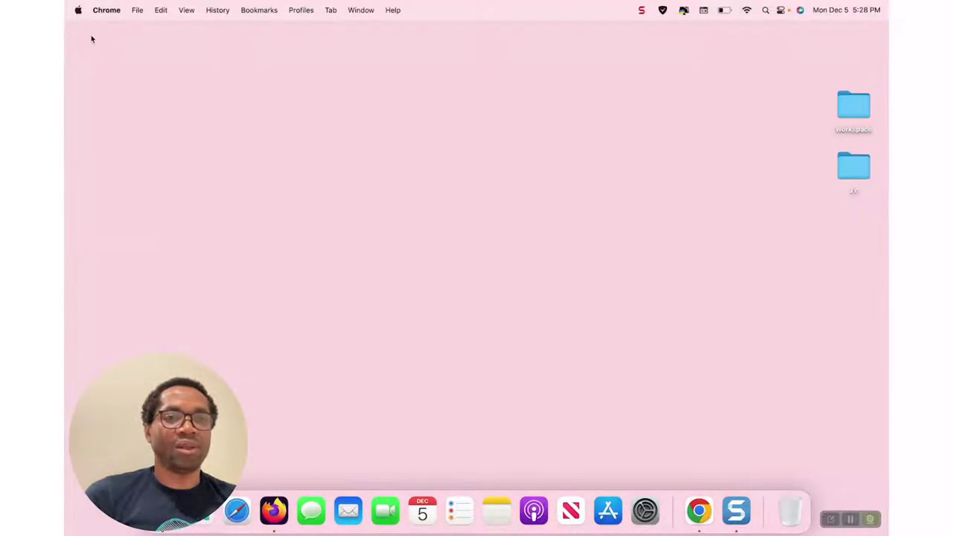
- Quit Google Chrome from the Chrome menu and relaunch it from the Dock
left_click(102, 12)
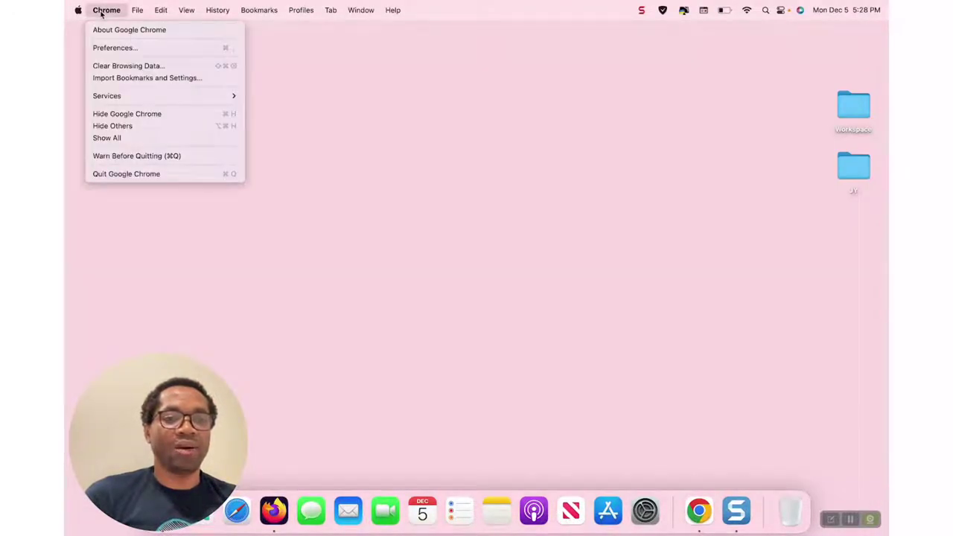
left_click(136, 174)
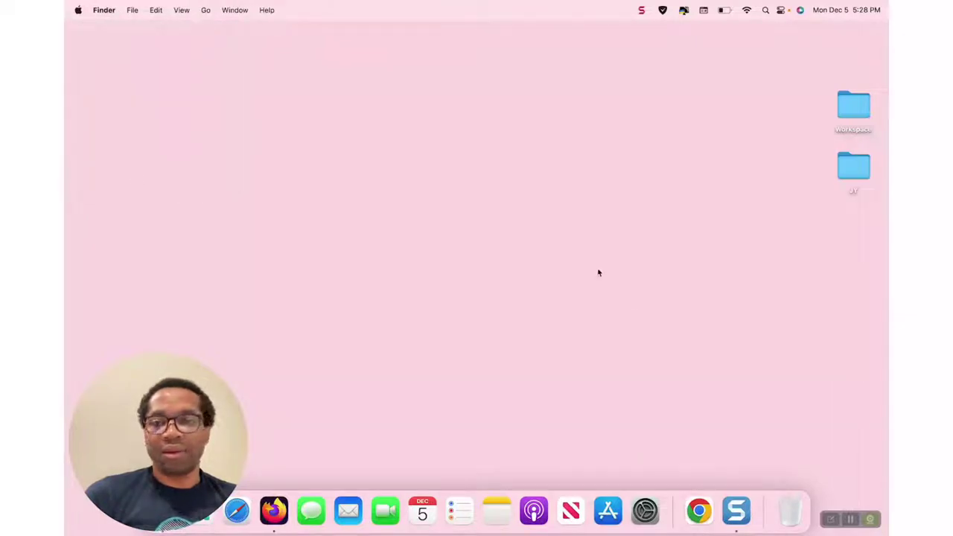
left_click(700, 510)
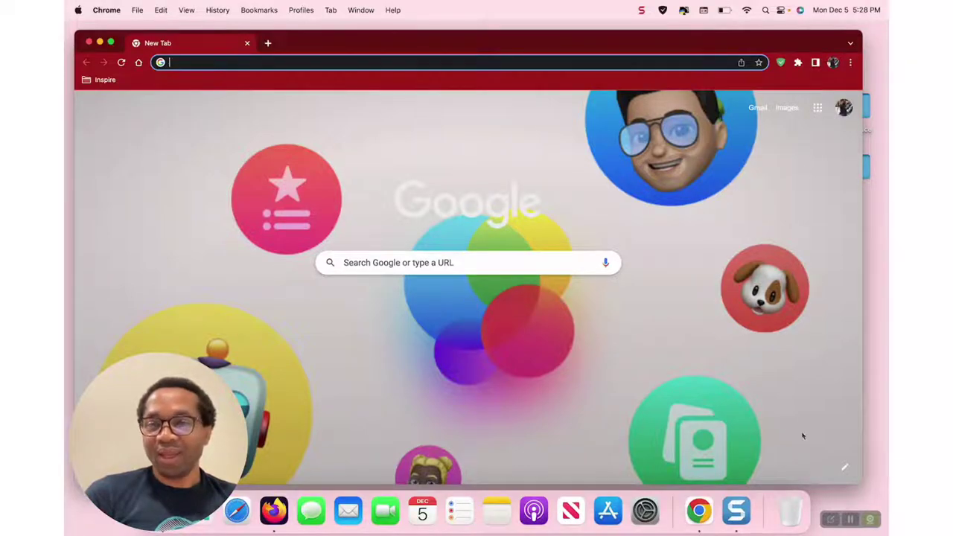
- Try the yellow and then the pink colour themes under Color and theme
left_click(846, 468)
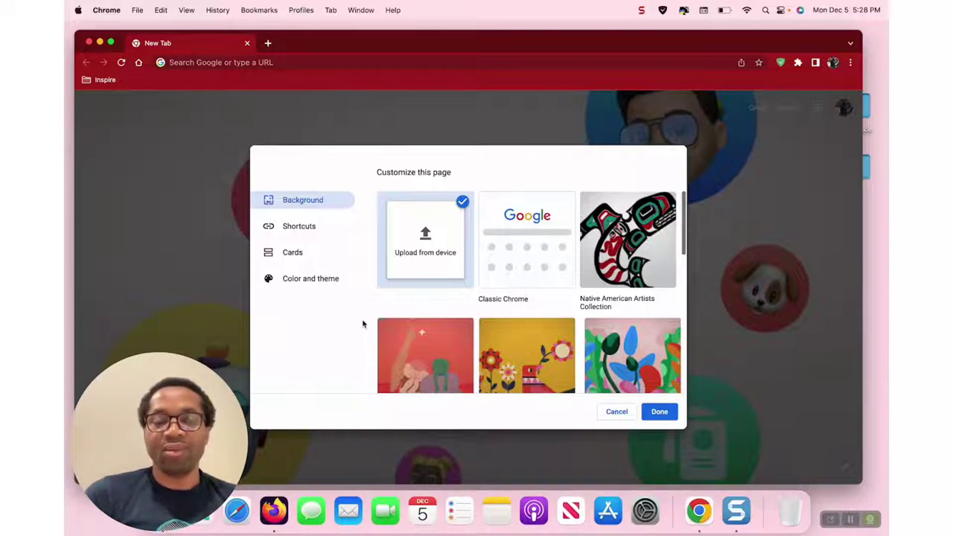
left_click(335, 284)
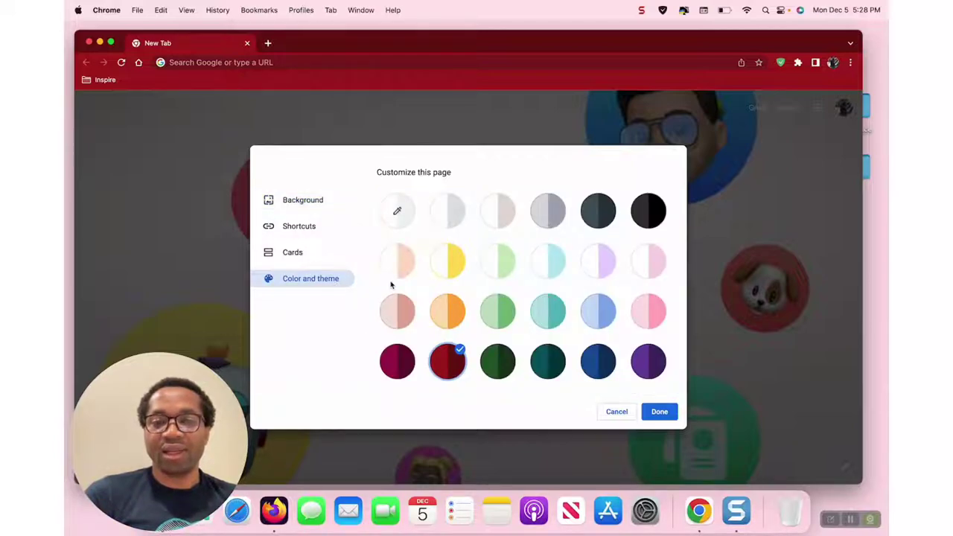
left_click(455, 269)
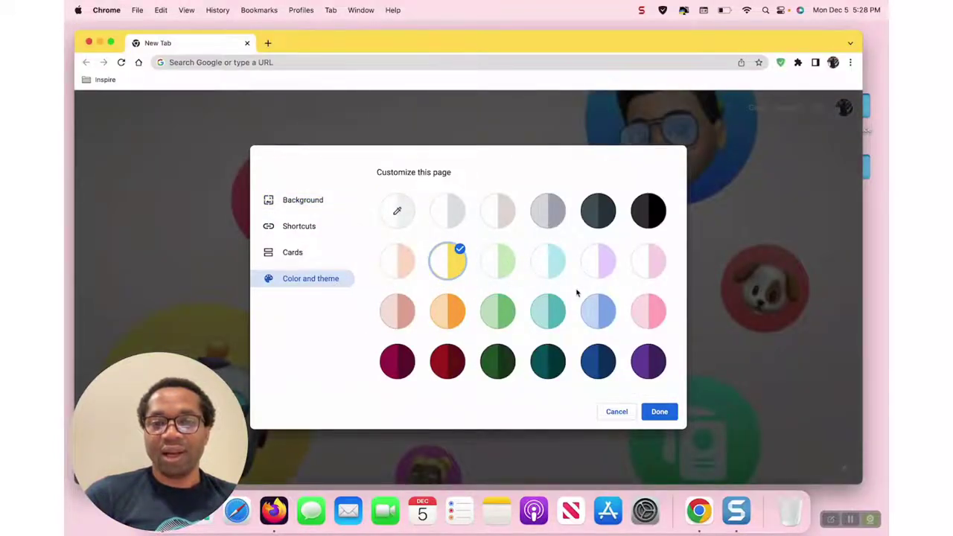
left_click(641, 315)
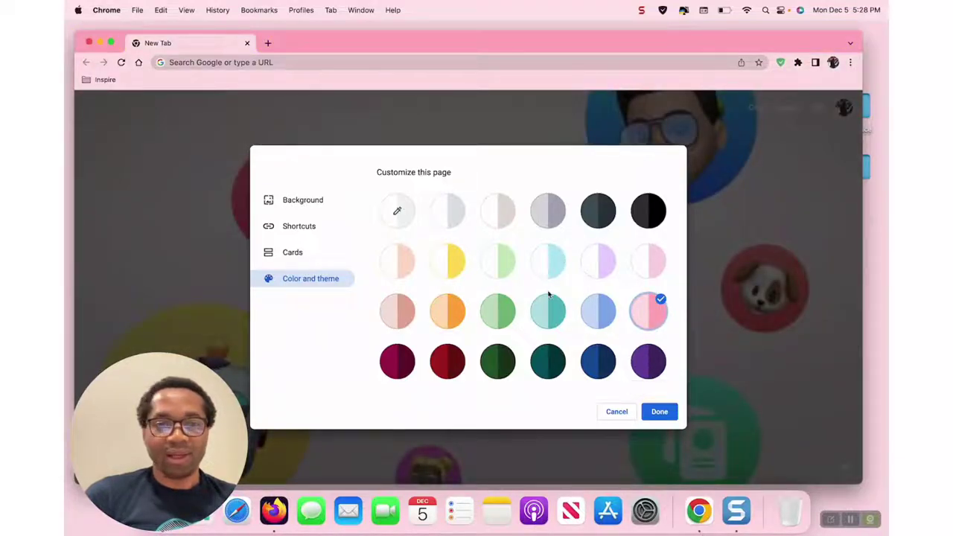
- Glance at the shortcuts settings, then apply the Light teal colour theme
left_click(313, 237)
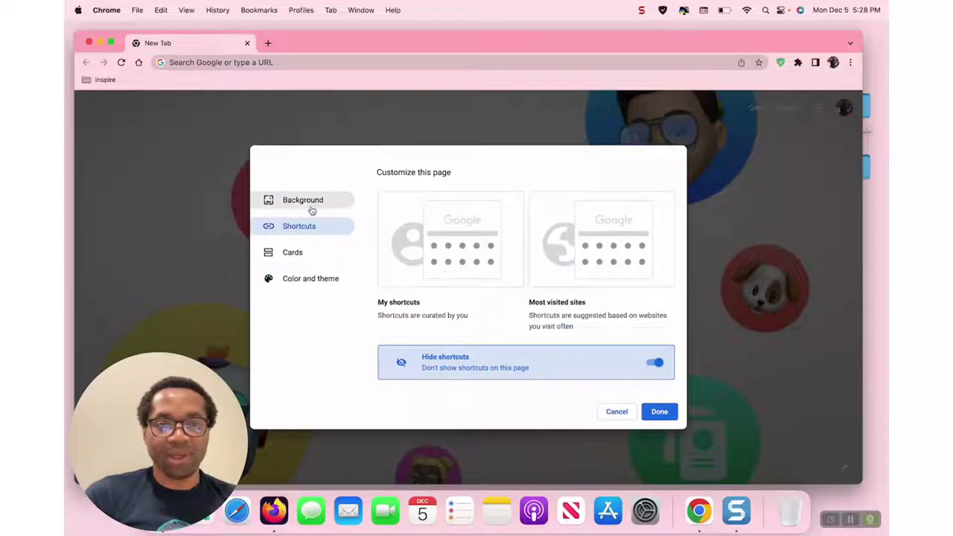
left_click(312, 211)
left_click(325, 286)
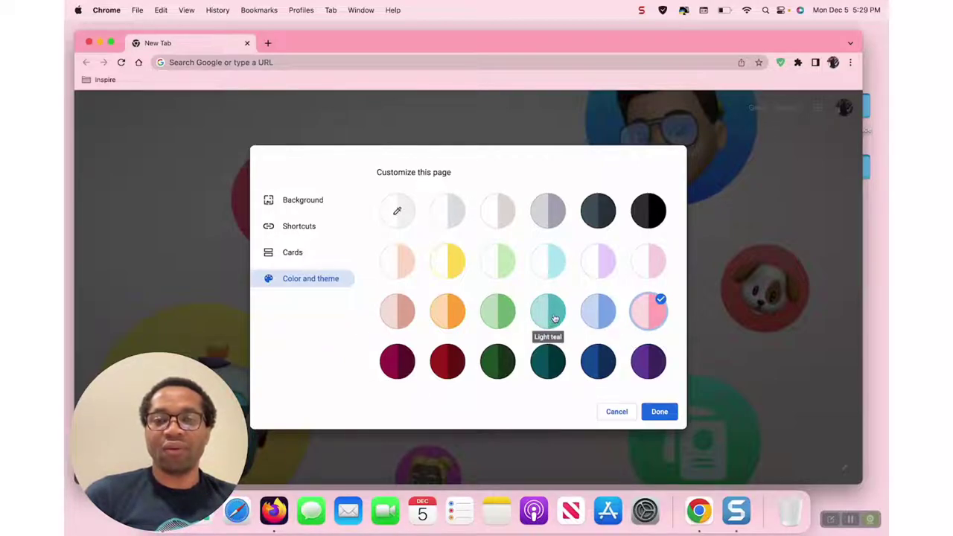
left_click(555, 318)
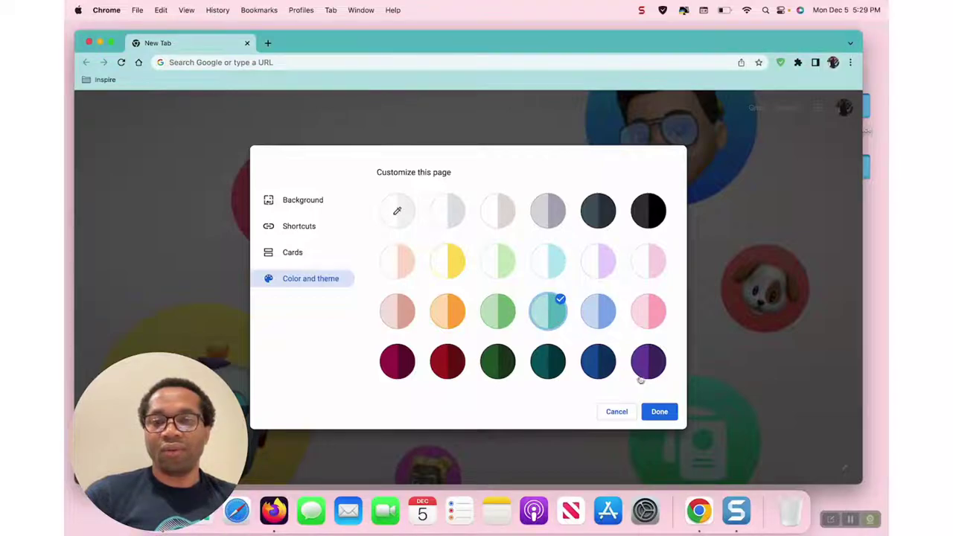